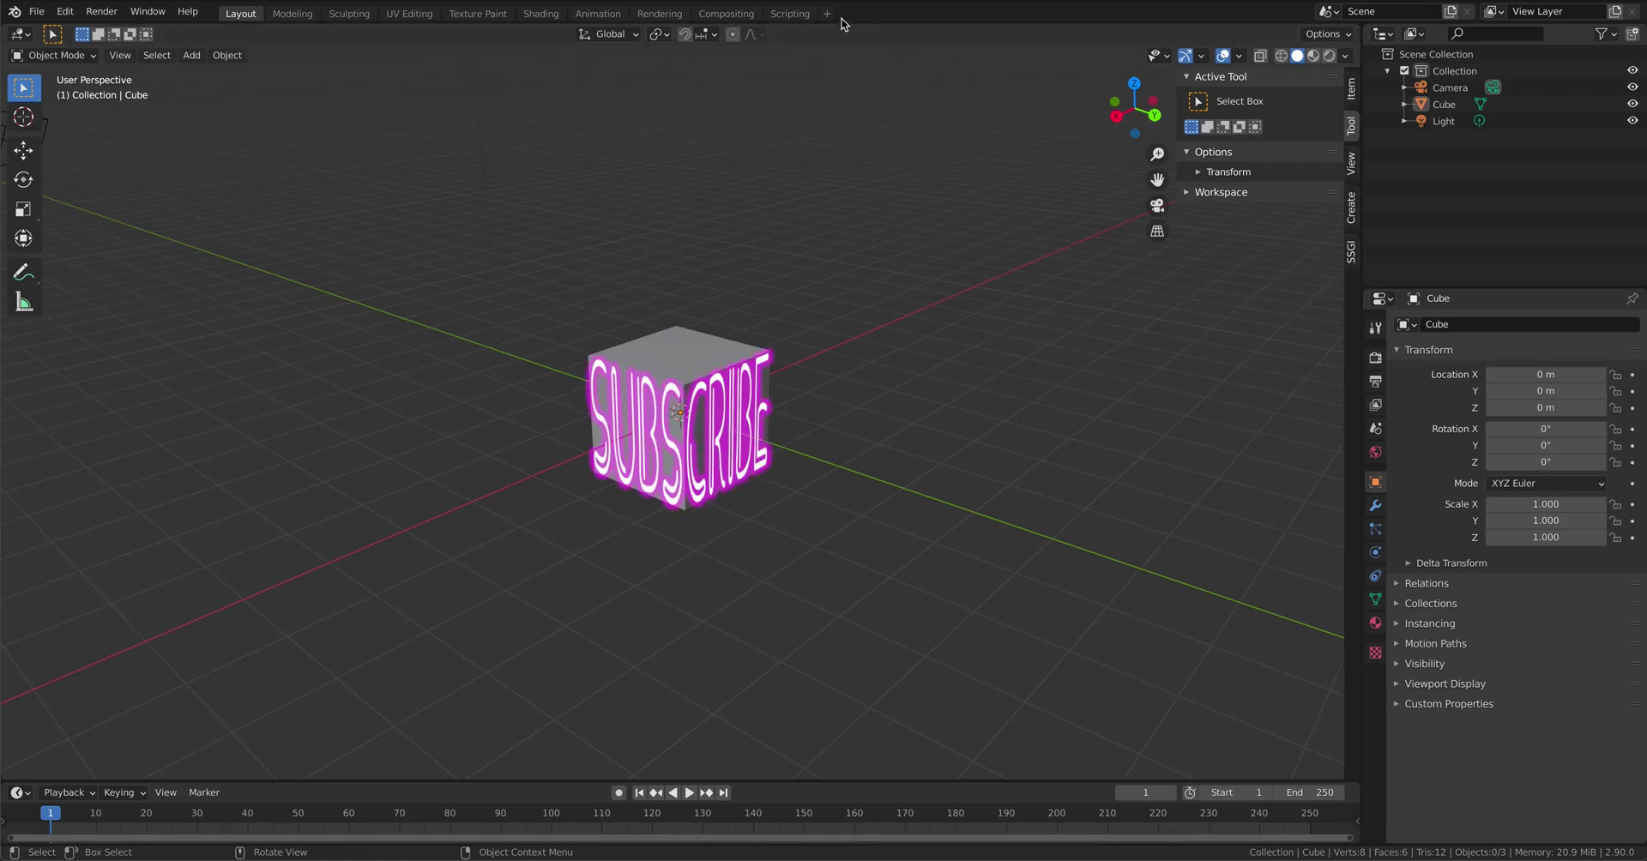
Step: Add a new Video Editing workspace
{"action": "left_click", "coordinate": [827, 13]}
{"action": "mouse_move", "coordinate": [836, 111]}
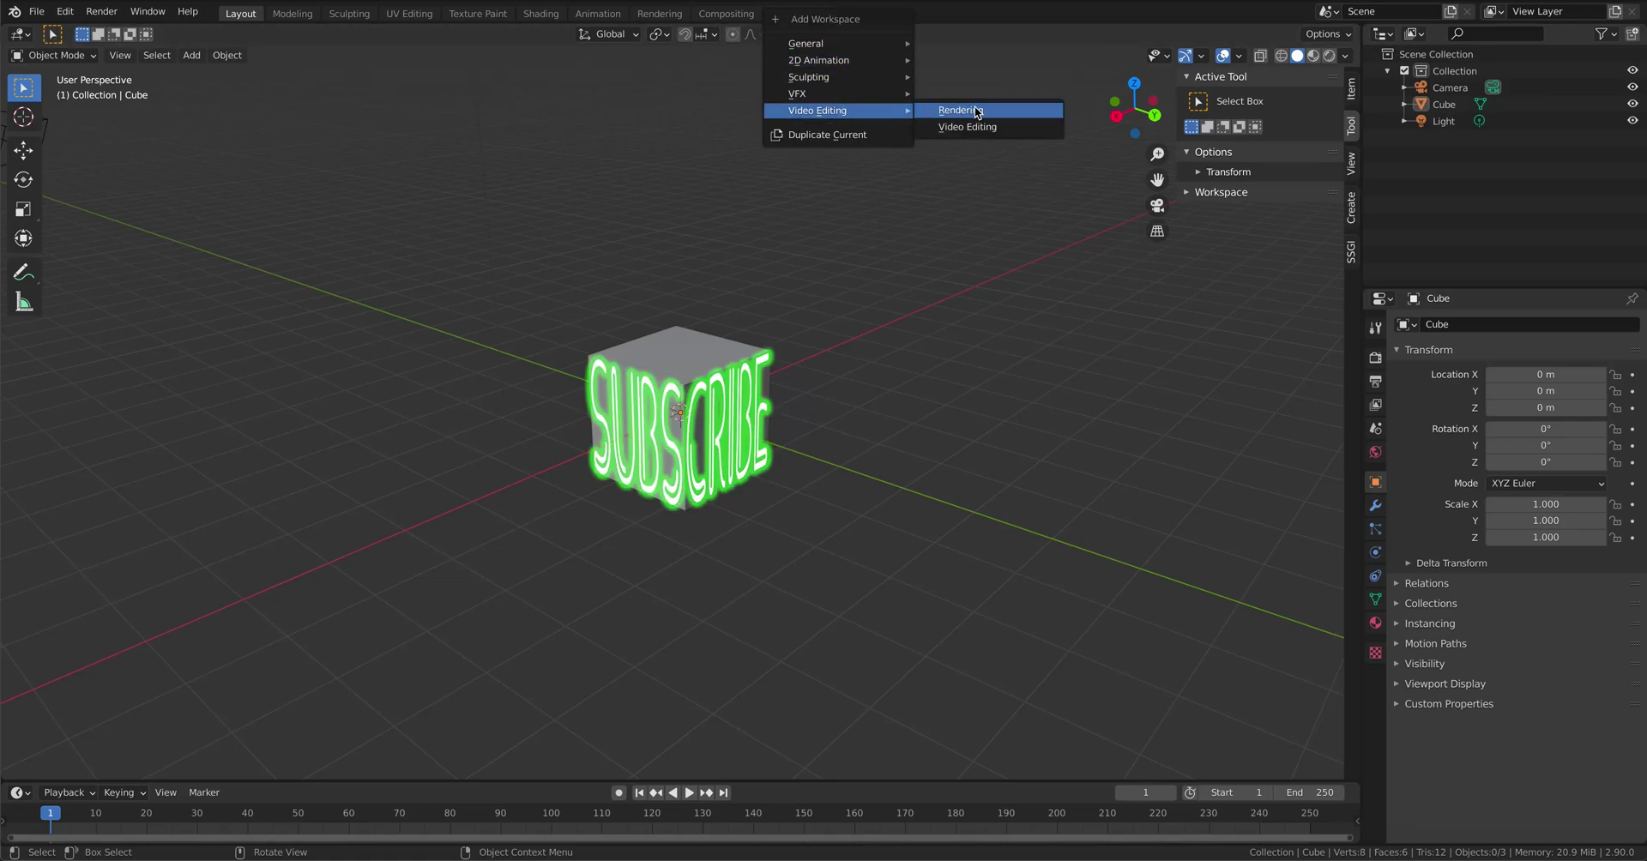
{"action": "left_click", "coordinate": [981, 127]}
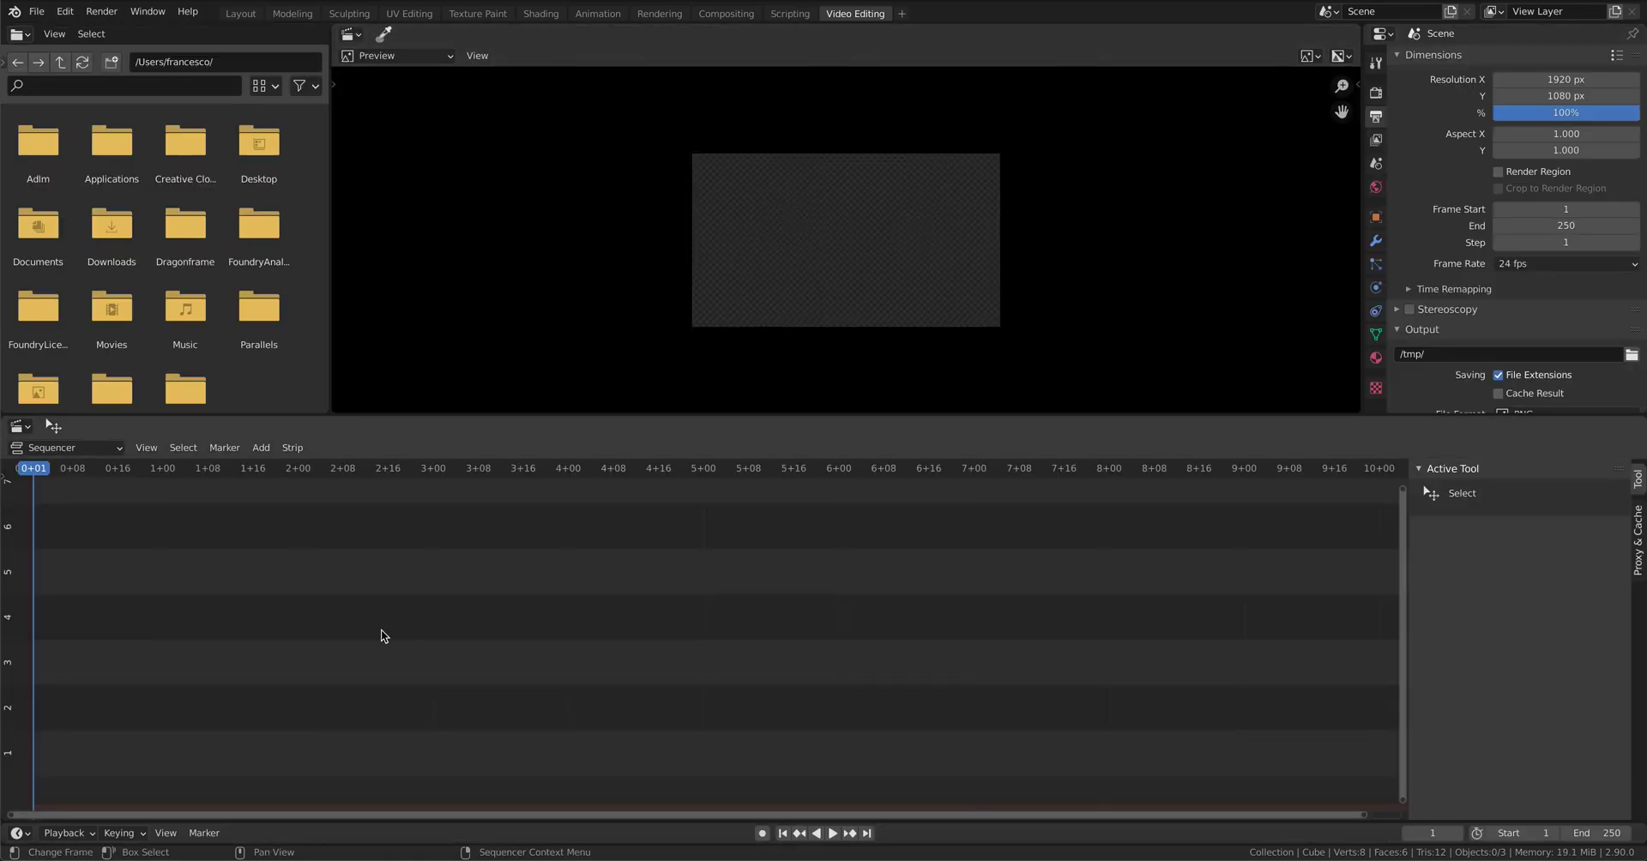
{"action": "scroll", "coordinate": [184, 257], "scroll_direction": "down", "scroll_amount": 1}
{"action": "scroll", "coordinate": [185, 257], "scroll_direction": "up", "scroll_amount": 1}
Step: Browse the file browser into Desktop > Fungo > Animation > Blender
{"action": "double_click", "coordinate": [262, 146]}
{"action": "double_click", "coordinate": [185, 145]}
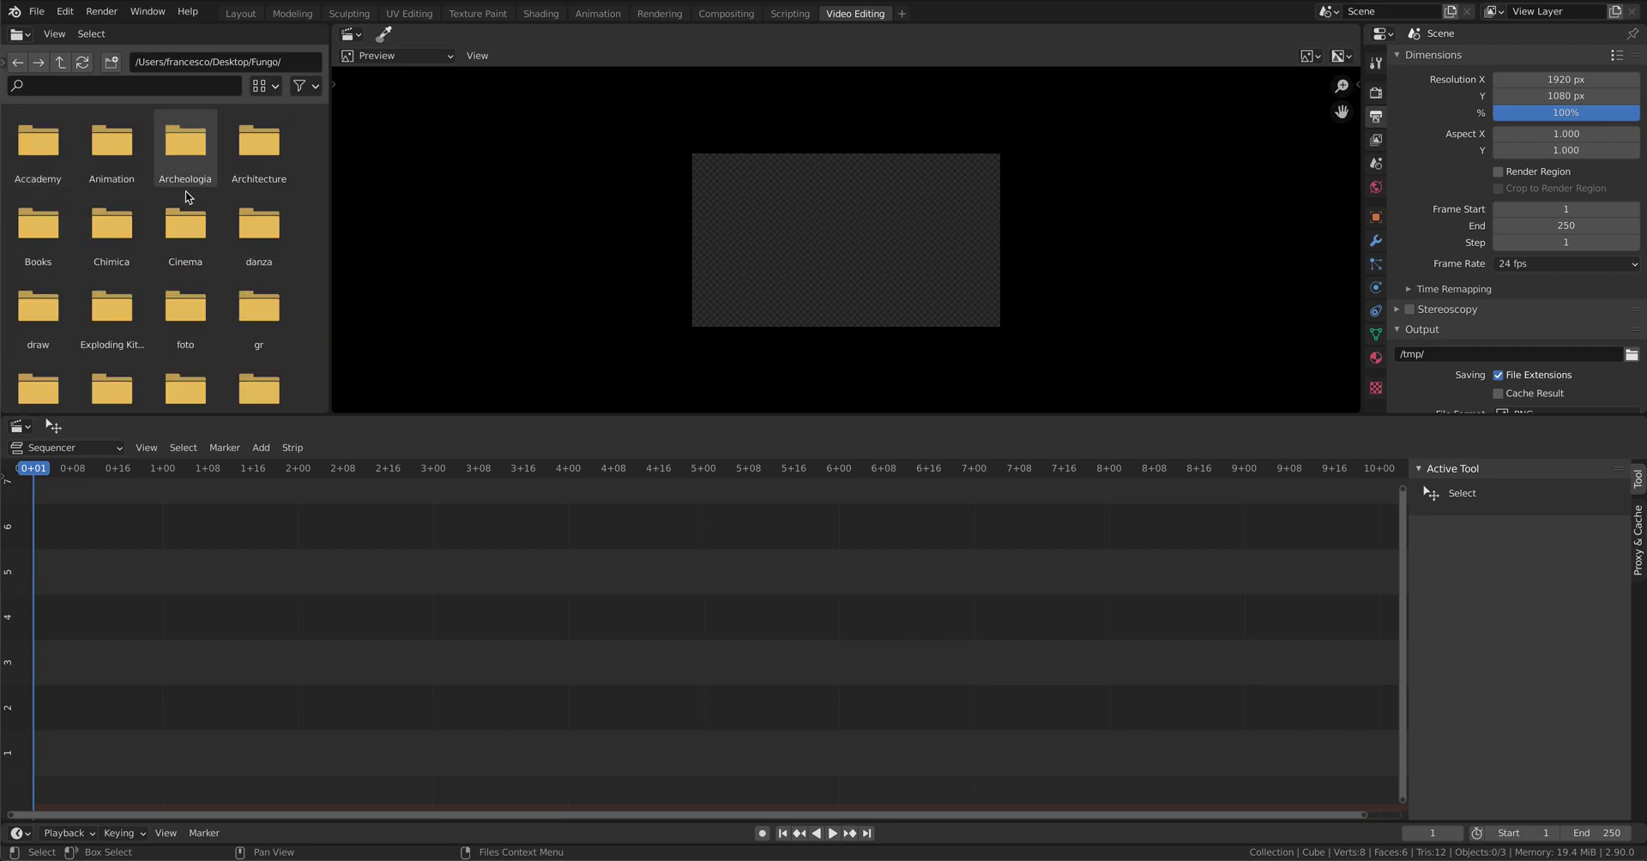
{"action": "double_click", "coordinate": [111, 146]}
{"action": "double_click", "coordinate": [41, 145]}
{"action": "scroll", "coordinate": [183, 240], "scroll_direction": "down", "scroll_amount": 1}
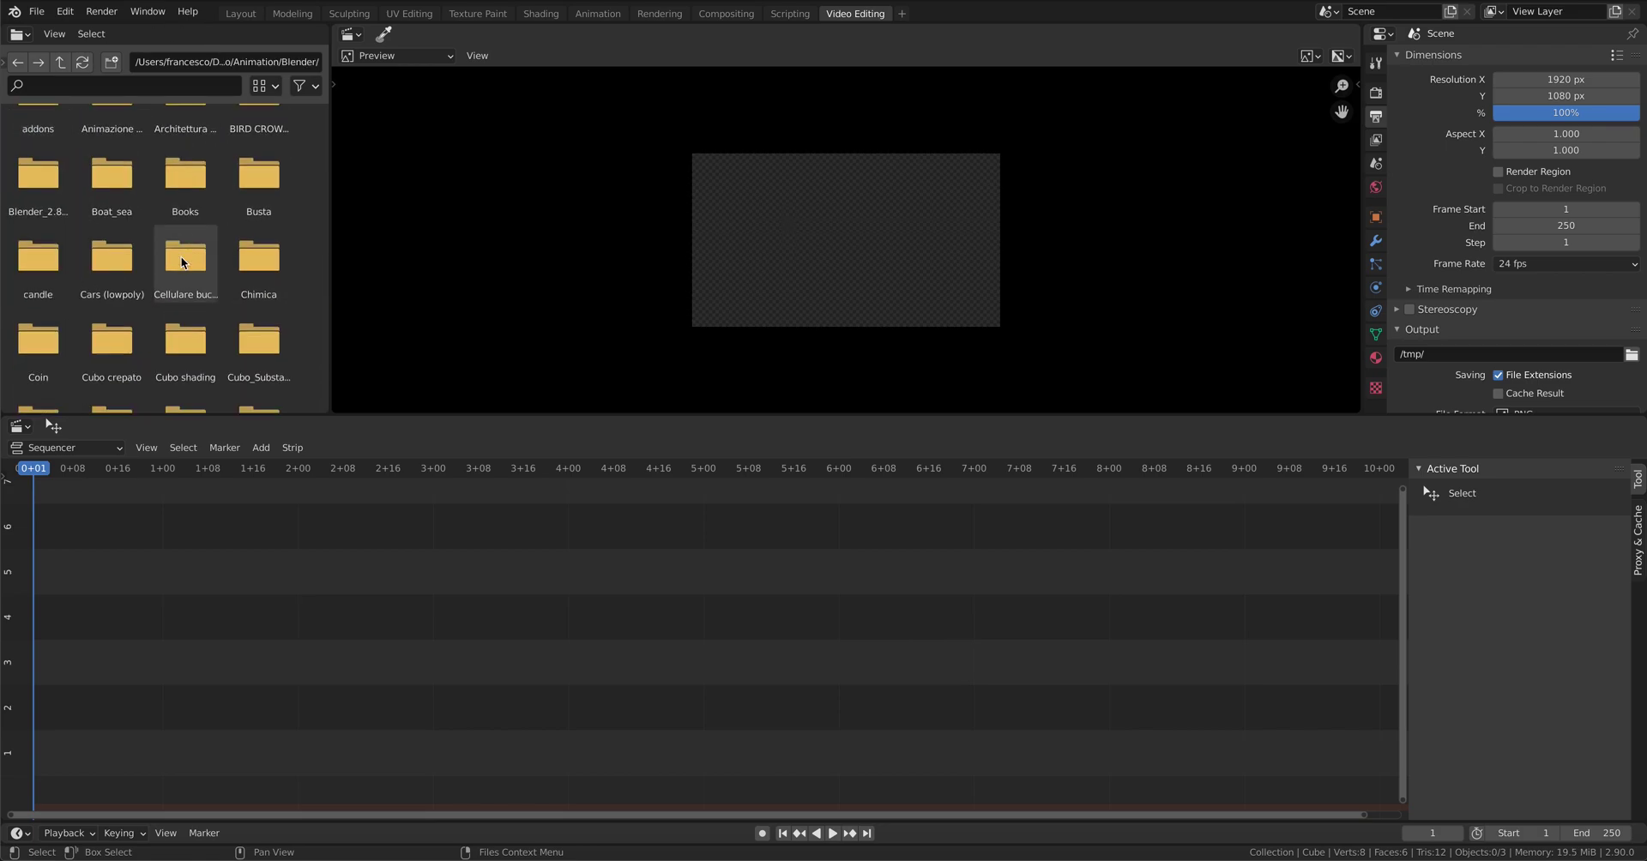
{"action": "scroll", "coordinate": [183, 248], "scroll_direction": "down", "scroll_amount": 2}
{"action": "scroll", "coordinate": [183, 263], "scroll_direction": "down", "scroll_amount": 1}
{"action": "scroll", "coordinate": [198, 266], "scroll_direction": "down", "scroll_amount": 2}
{"action": "scroll", "coordinate": [232, 275], "scroll_direction": "down", "scroll_amount": 1}
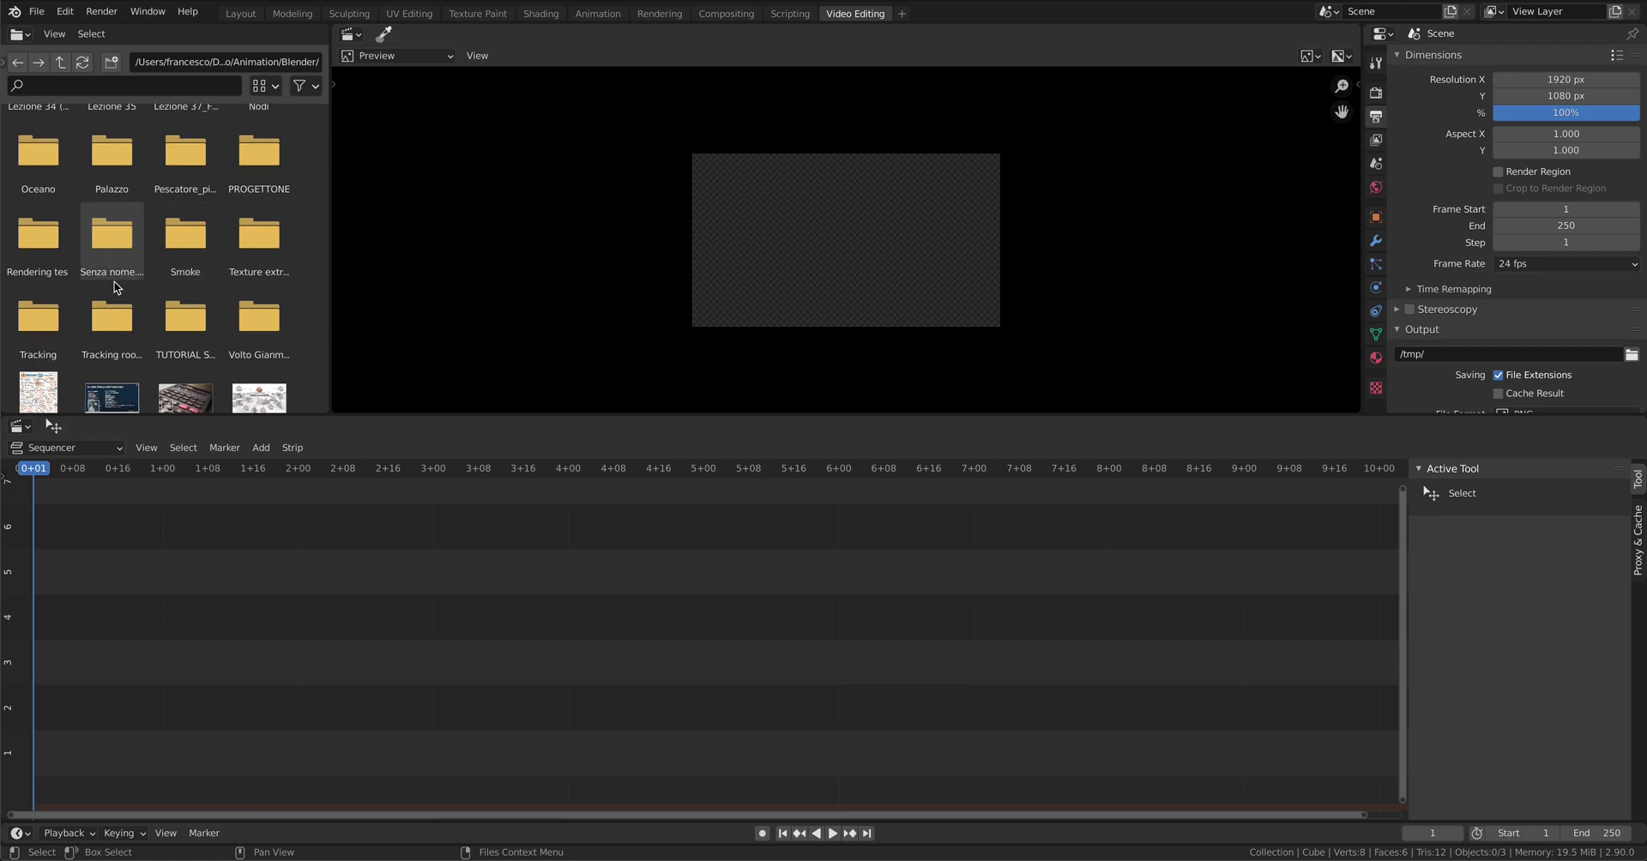
{"action": "scroll", "coordinate": [260, 287], "scroll_direction": "up", "scroll_amount": 1}
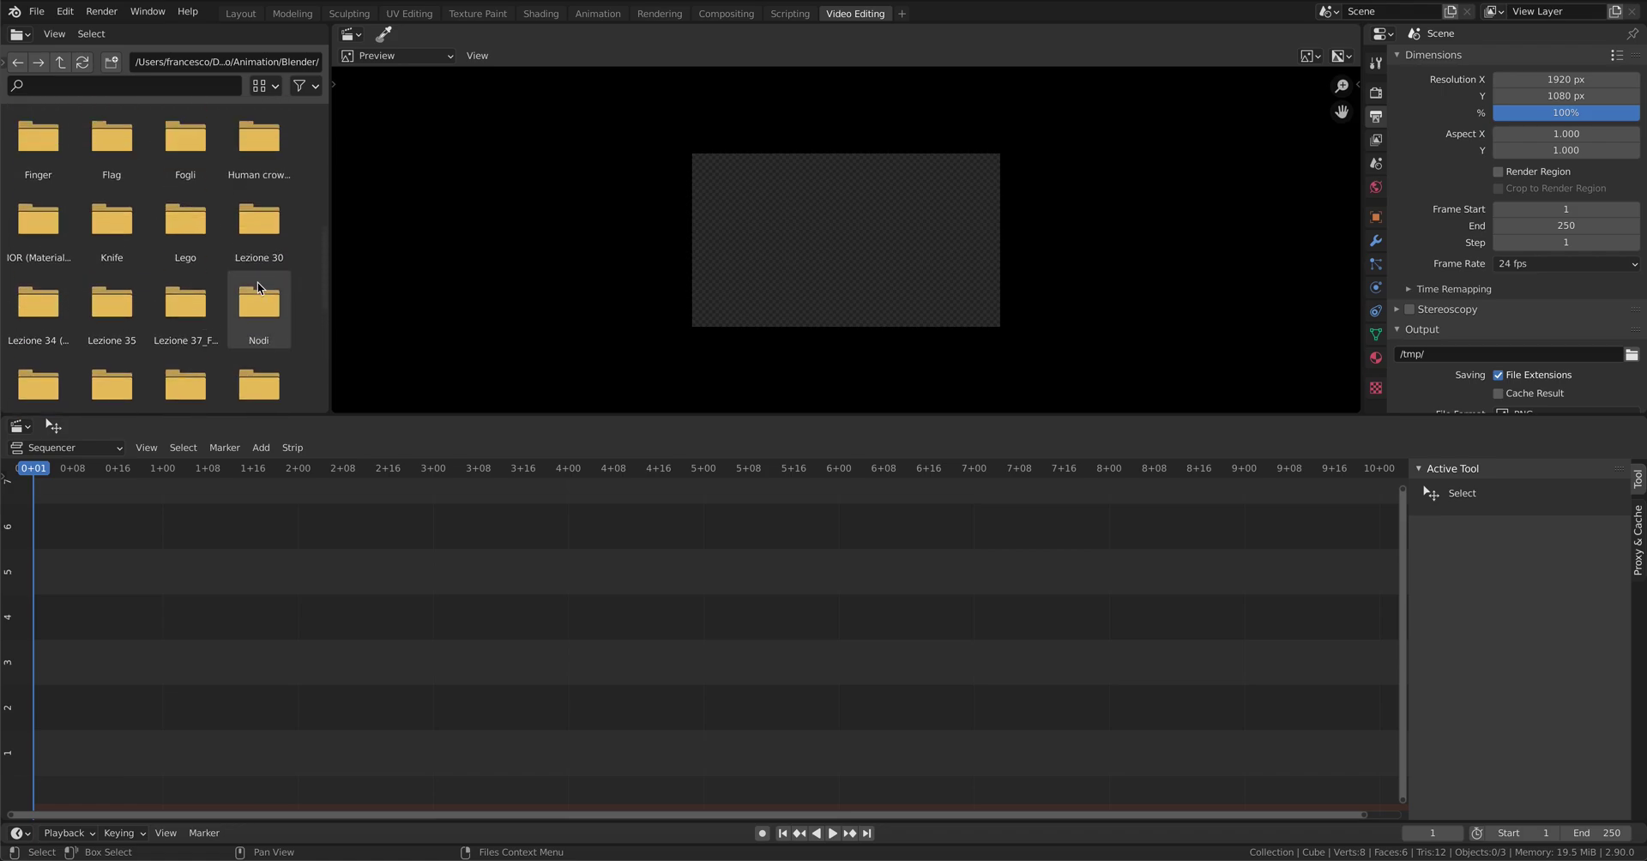
{"action": "scroll", "coordinate": [258, 281], "scroll_direction": "up", "scroll_amount": 1}
{"action": "scroll", "coordinate": [257, 281], "scroll_direction": "down", "scroll_amount": 2}
Step: Add the hallway video from Tracking room (YouTube) to the sequencer and delete its sound strip
{"action": "double_click", "coordinate": [258, 281]}
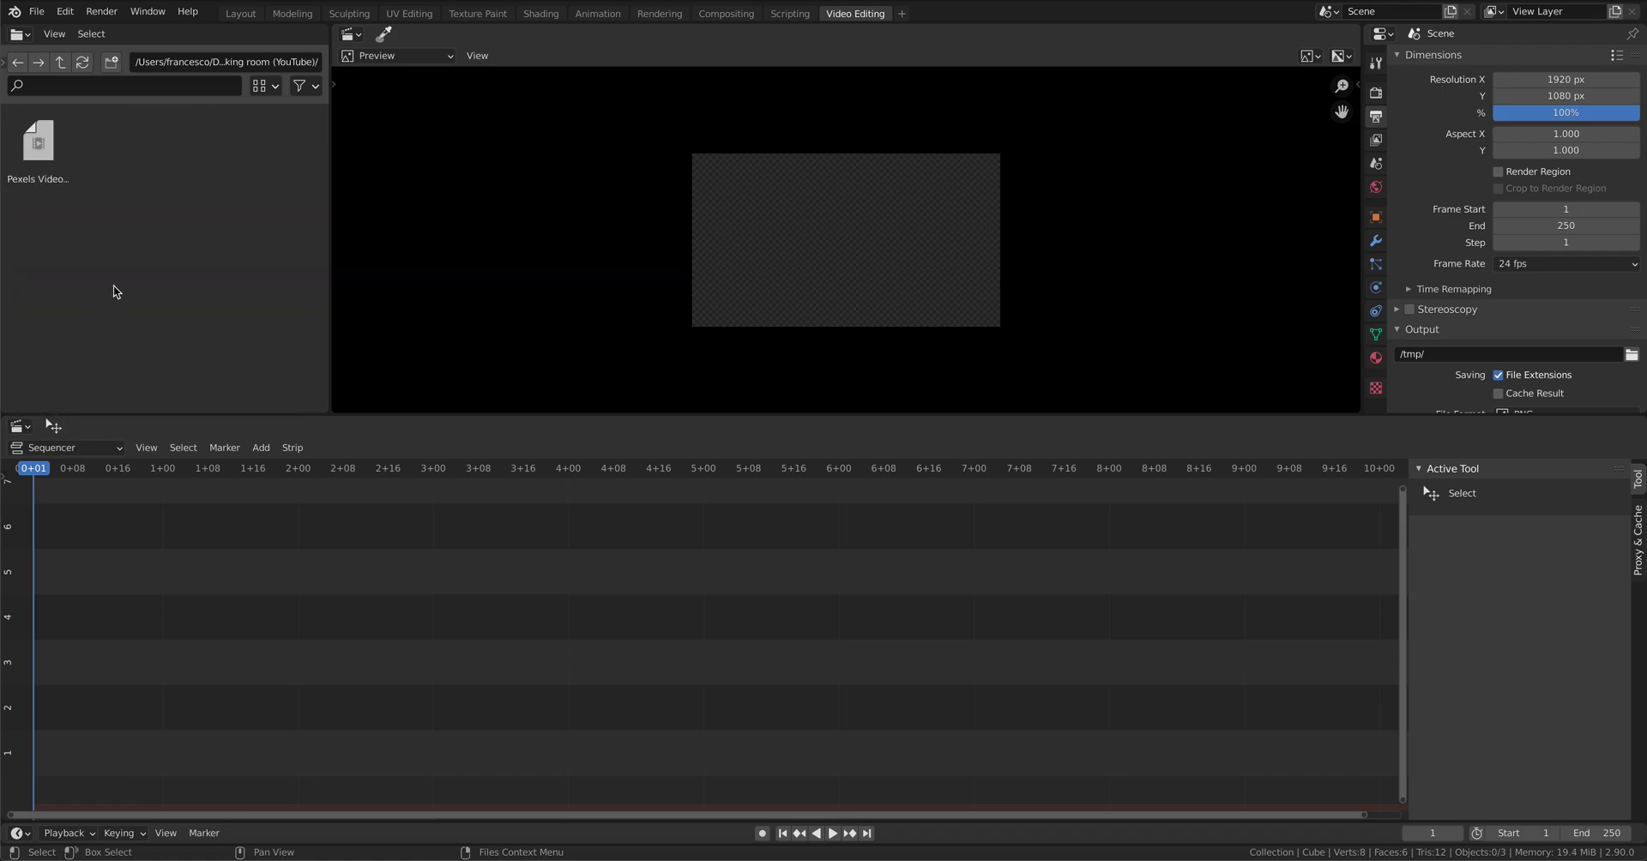
{"action": "left_click", "coordinate": [48, 153]}
{"action": "left_click_drag", "start_coordinate": [54, 159], "coordinate": [103, 644]}
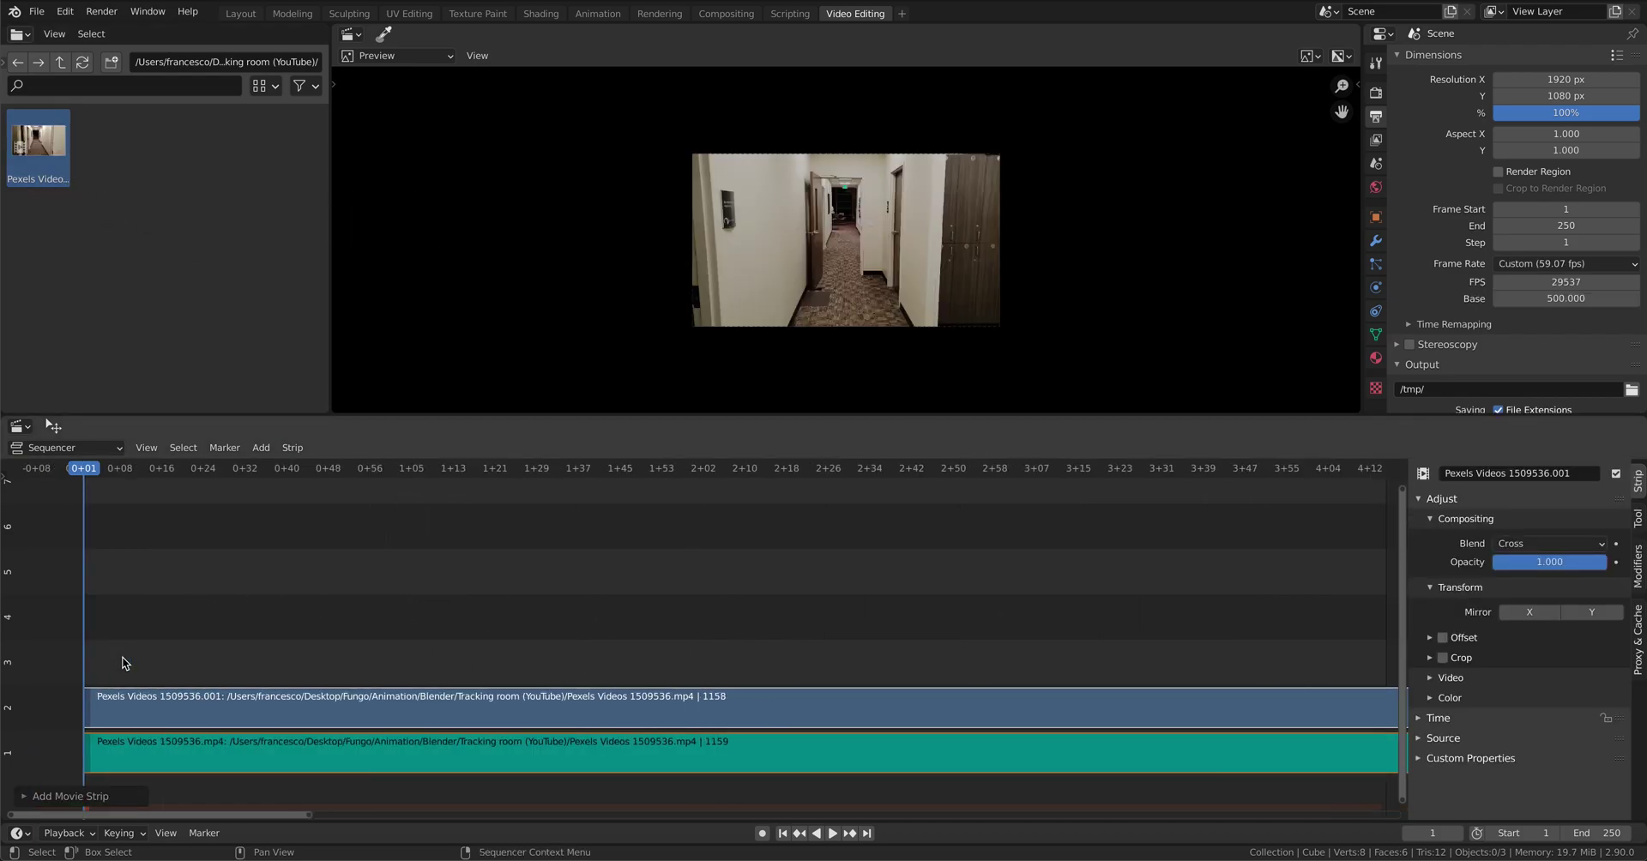
{"action": "left_click", "coordinate": [158, 743]}
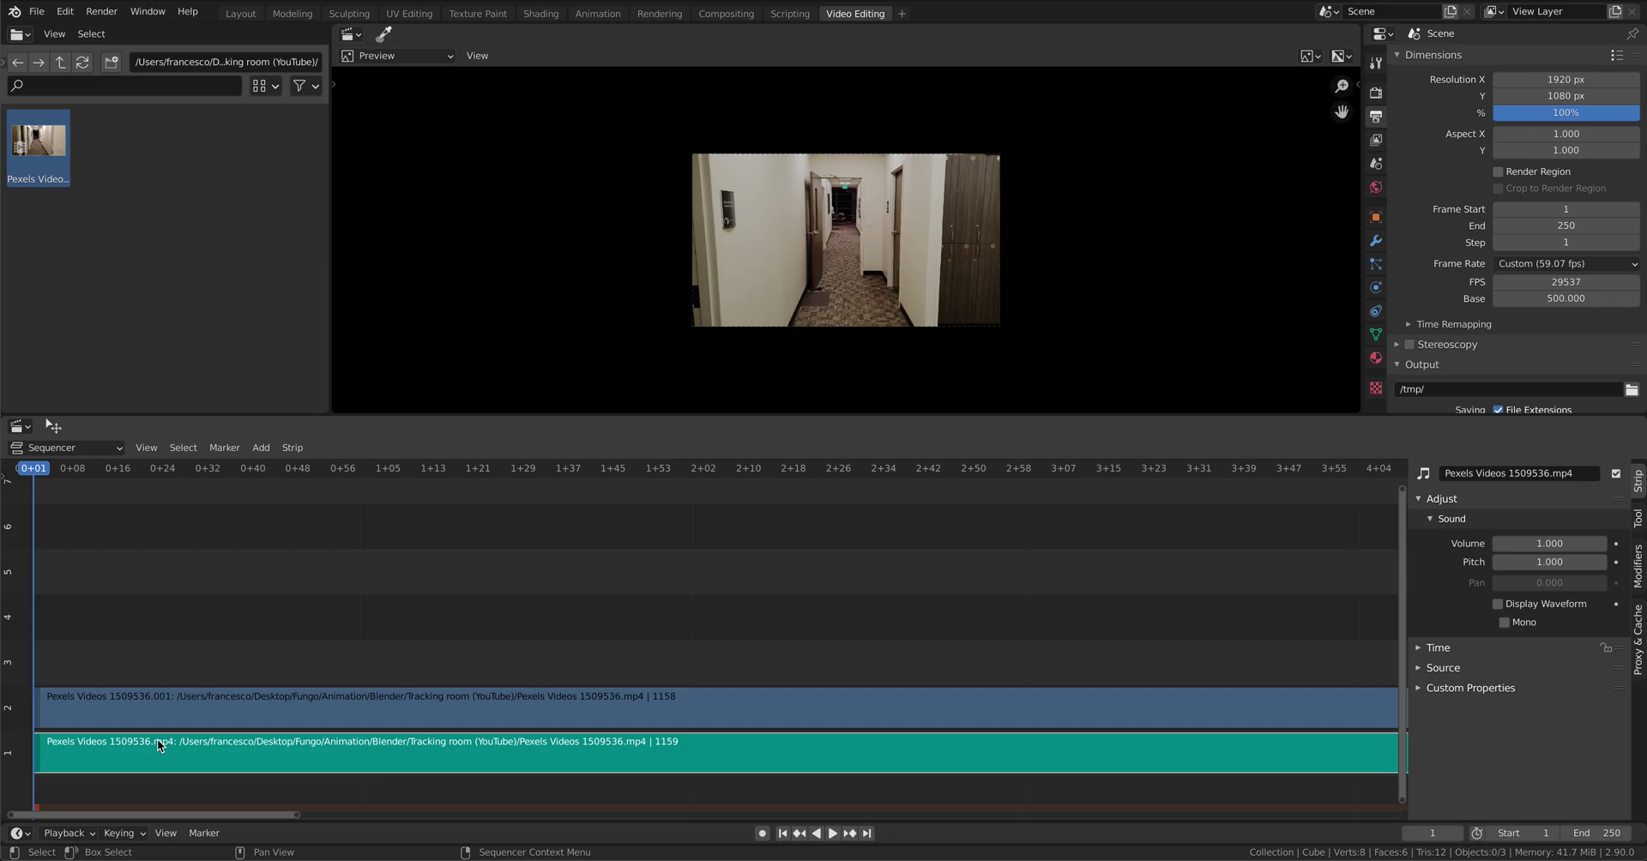
{"action": "key", "text": "Delete"}
{"action": "left_click", "coordinate": [165, 723]}
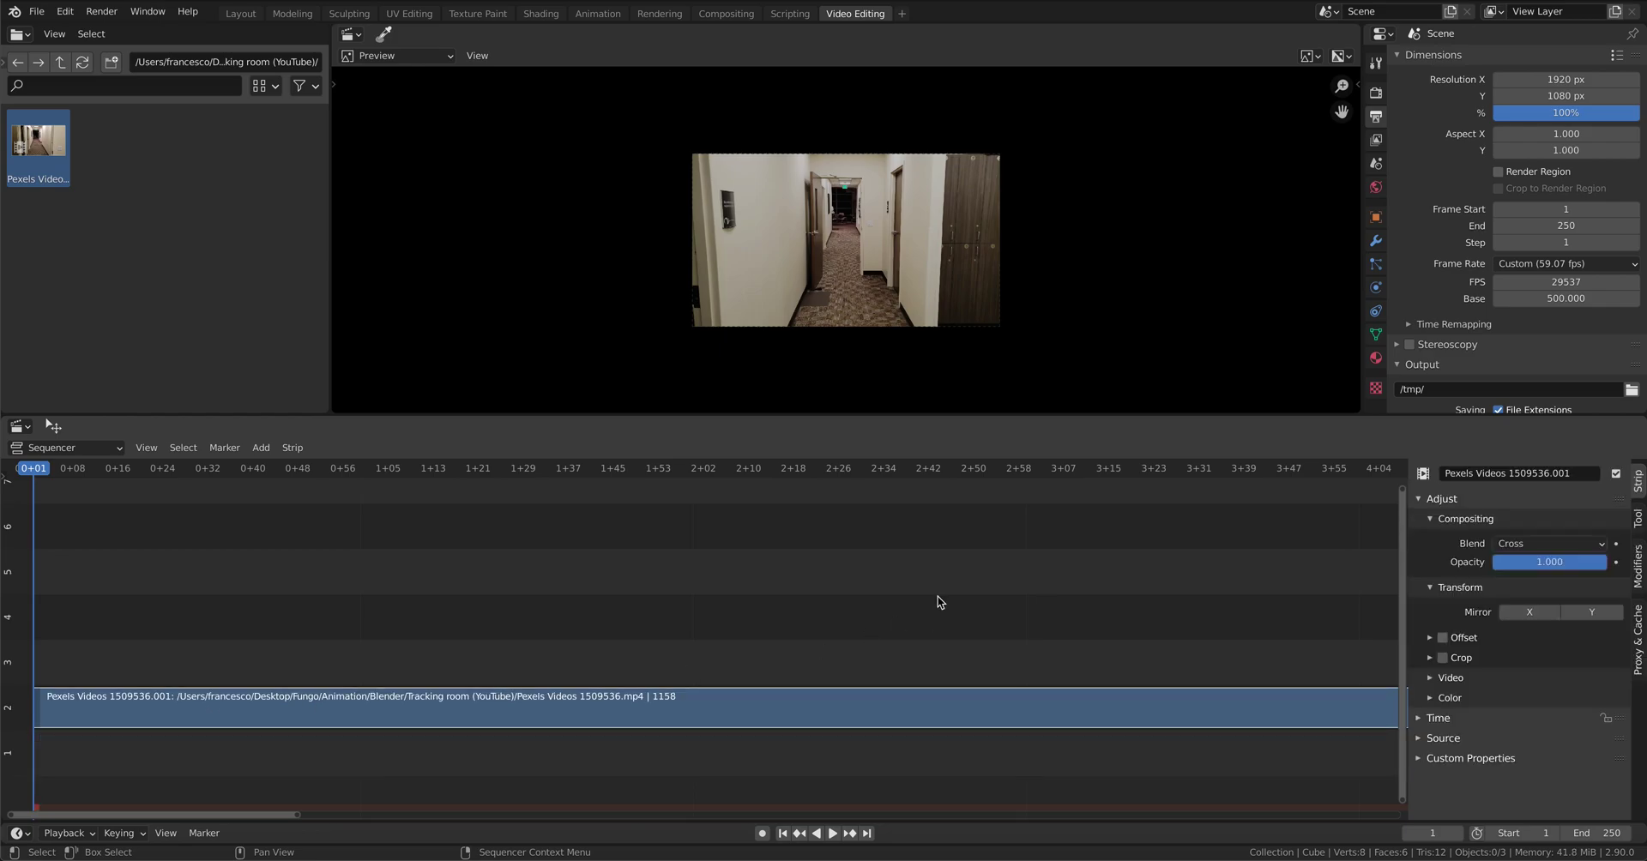
Step: Check the clip's length and raise the scene end frame from 250 to 350
{"action": "scroll", "coordinate": [938, 600], "scroll_direction": "down", "scroll_amount": 1}
{"action": "scroll", "coordinate": [938, 600], "scroll_direction": "down", "scroll_amount": 2}
{"action": "scroll", "coordinate": [892, 600], "scroll_direction": "down", "scroll_amount": 1}
{"action": "scroll", "coordinate": [857, 614], "scroll_direction": "up", "scroll_amount": 1}
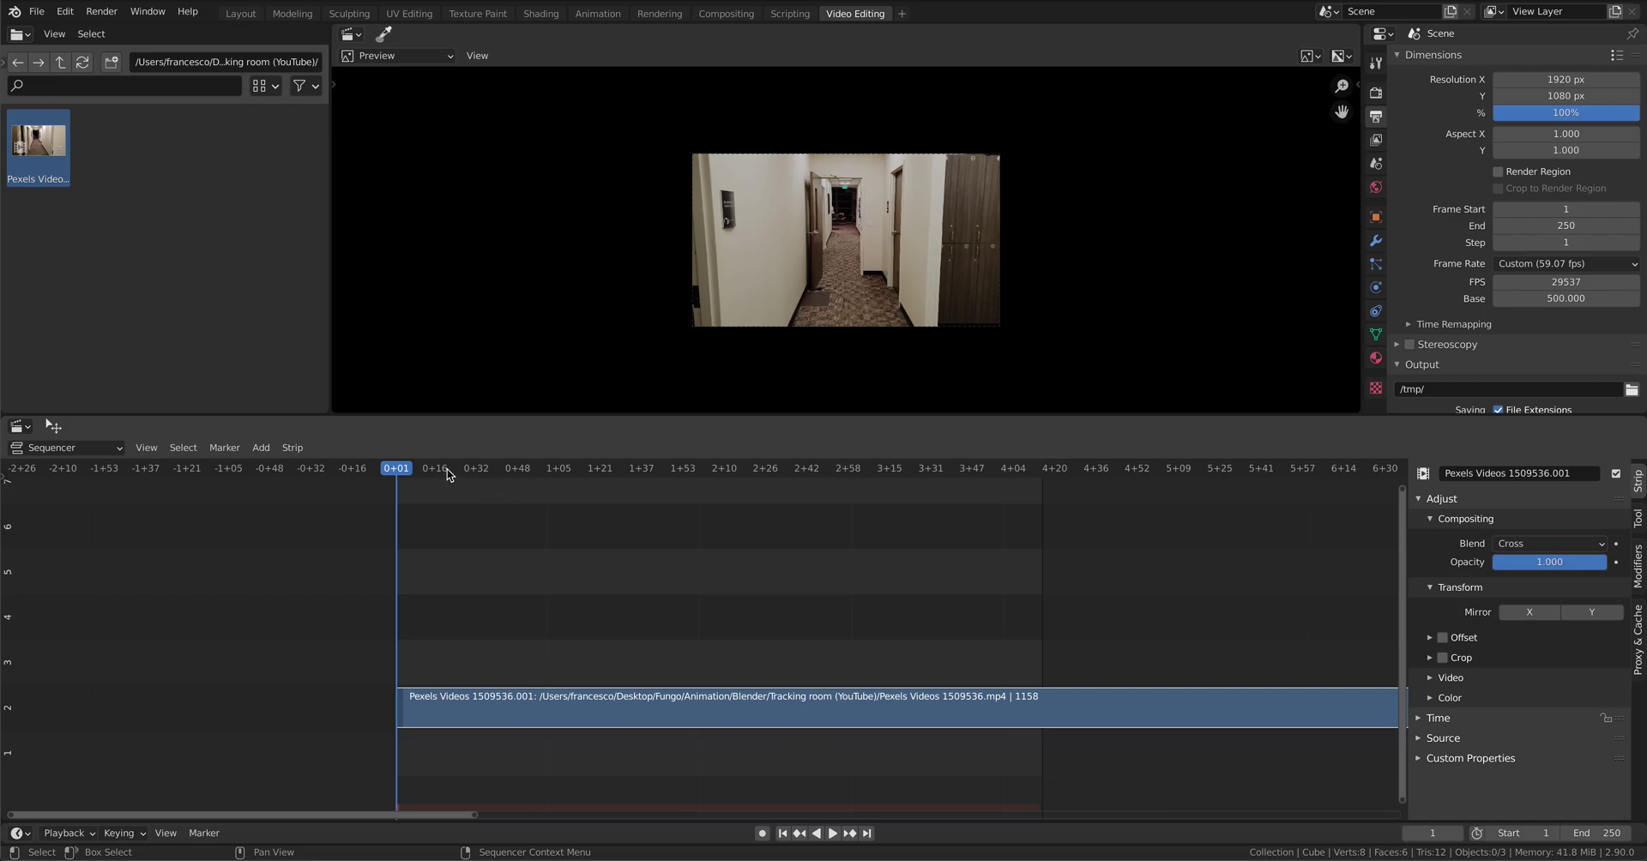
{"action": "key", "text": "Right"}
{"action": "left_click_drag", "start_coordinate": [1029, 475], "coordinate": [1040, 474]}
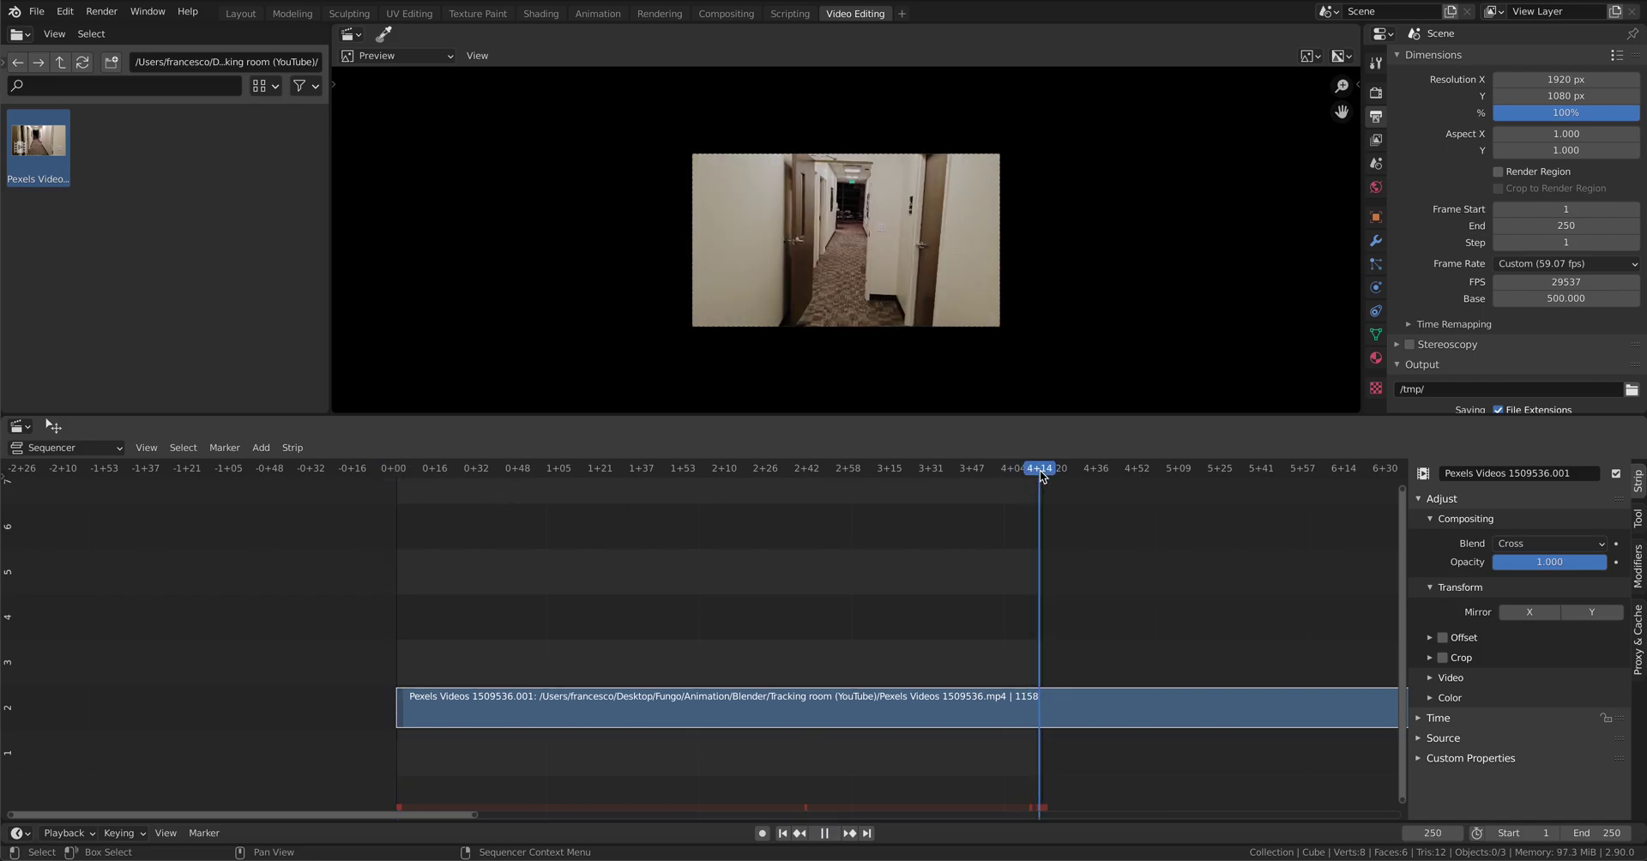
{"action": "left_click", "coordinate": [1580, 832]}
{"action": "type", "text": "300"}
{"action": "key", "text": "Return"}
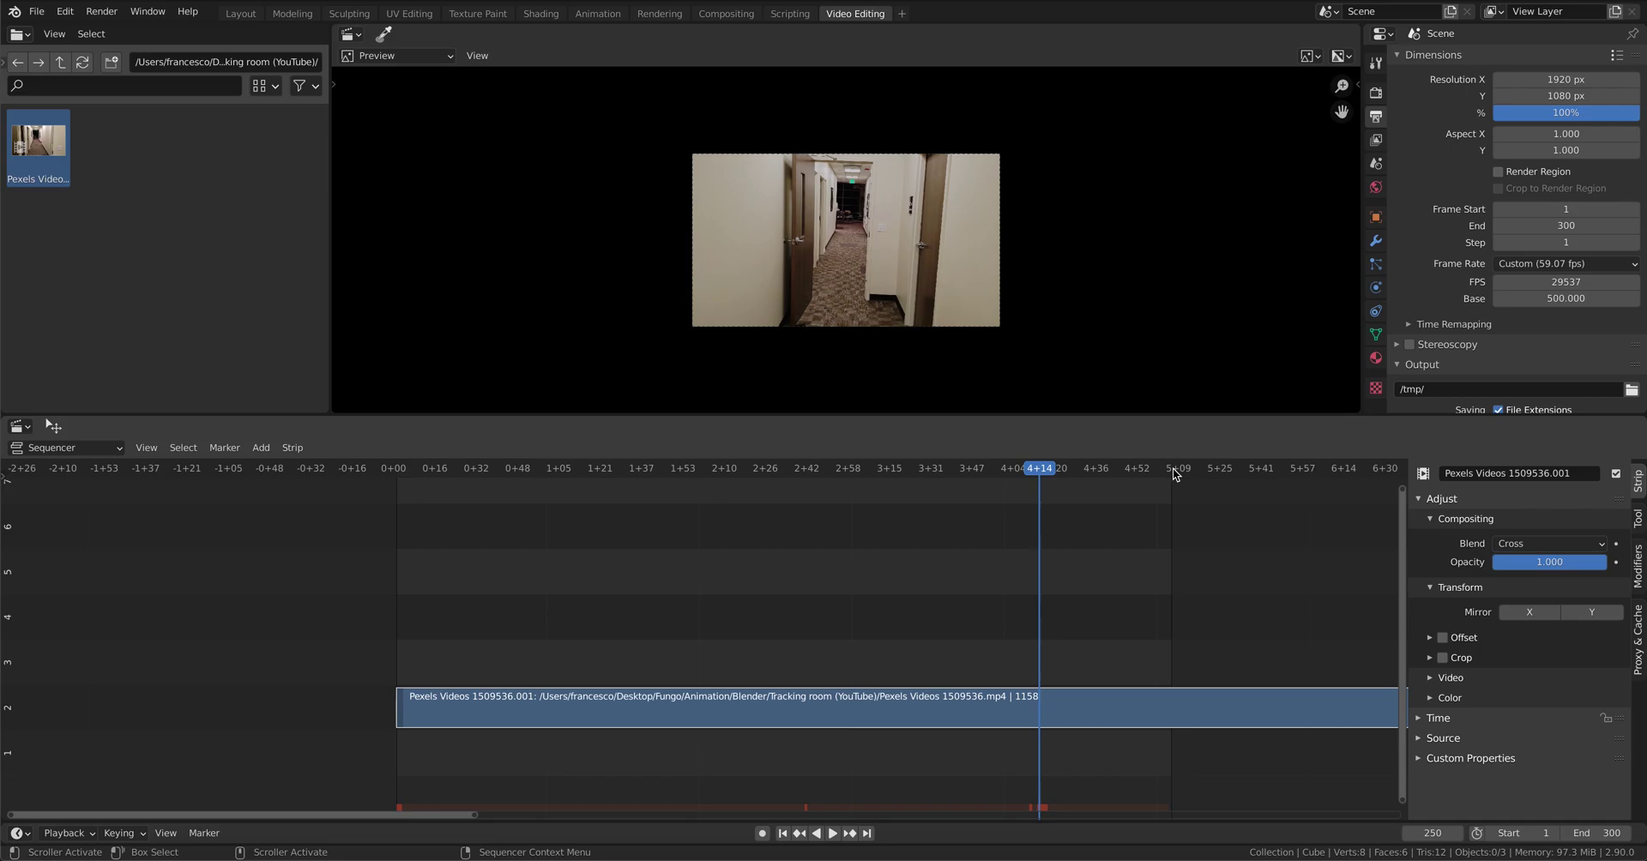
{"action": "left_click", "coordinate": [1175, 474]}
{"action": "left_click", "coordinate": [1167, 474]}
{"action": "left_click", "coordinate": [1595, 832]}
{"action": "type", "text": "350"}
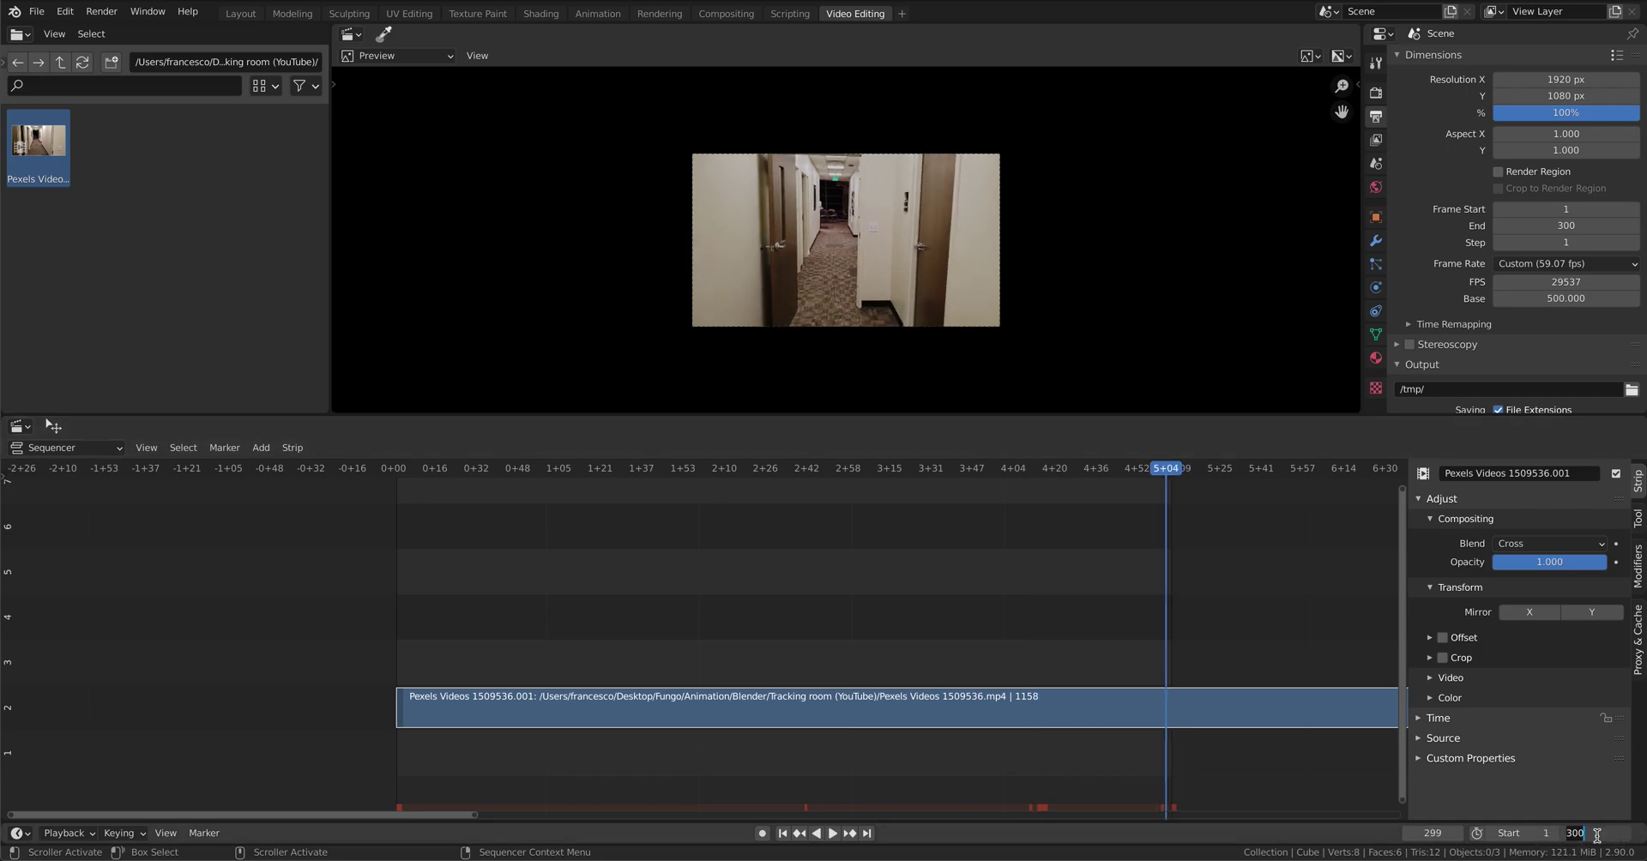
{"action": "left_click", "coordinate": [1299, 470]}
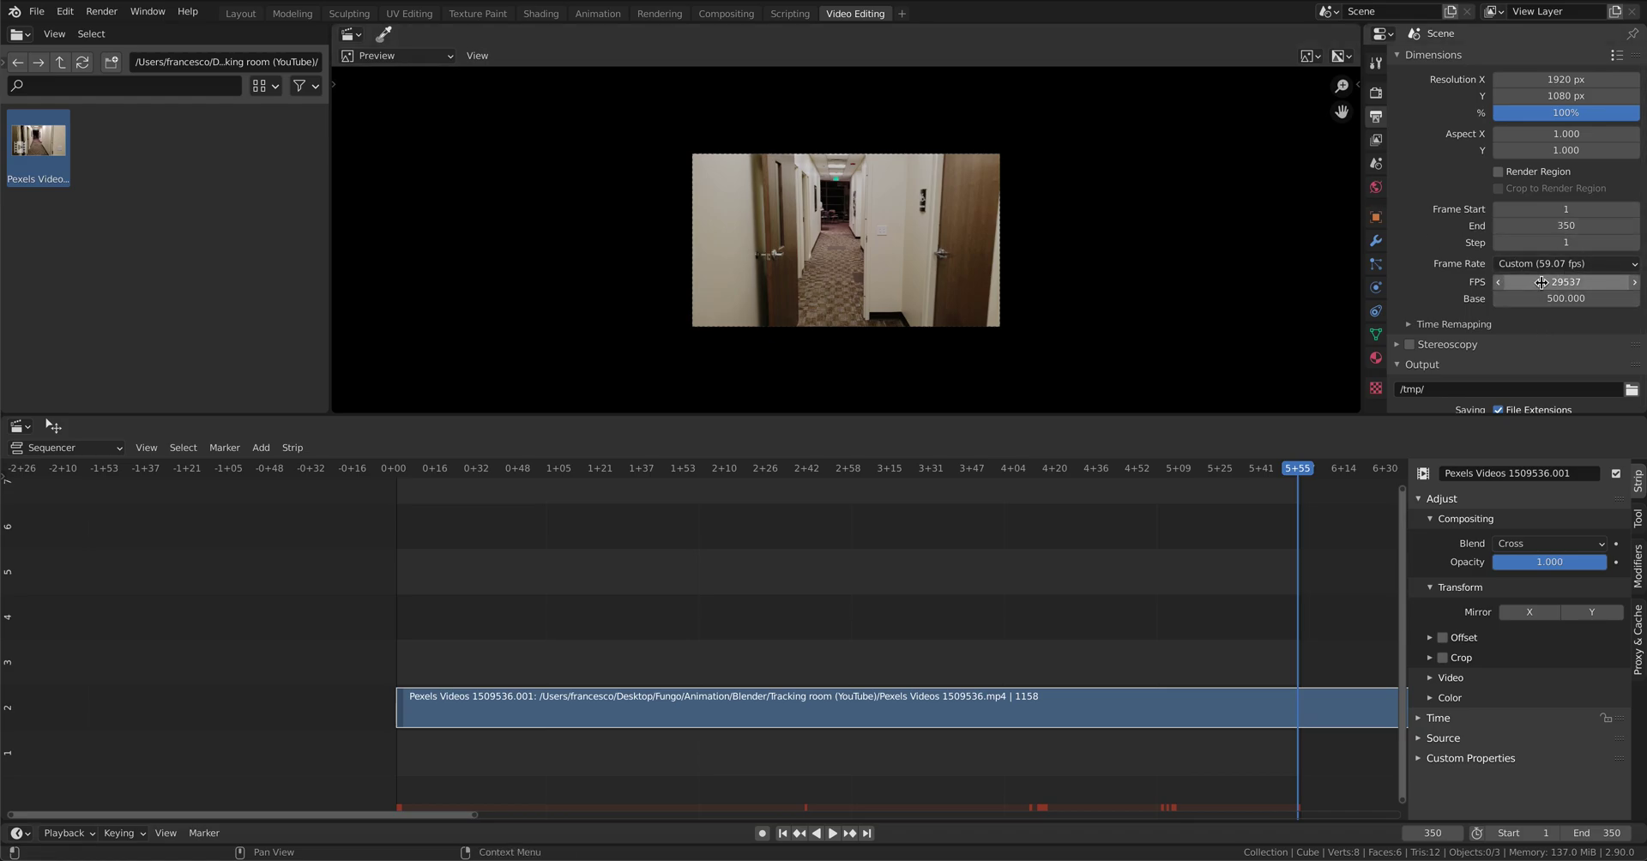
Step: Set the frame rate to 24 fps and the output format to JPEG at 100% quality
{"action": "left_click", "coordinate": [1566, 263]}
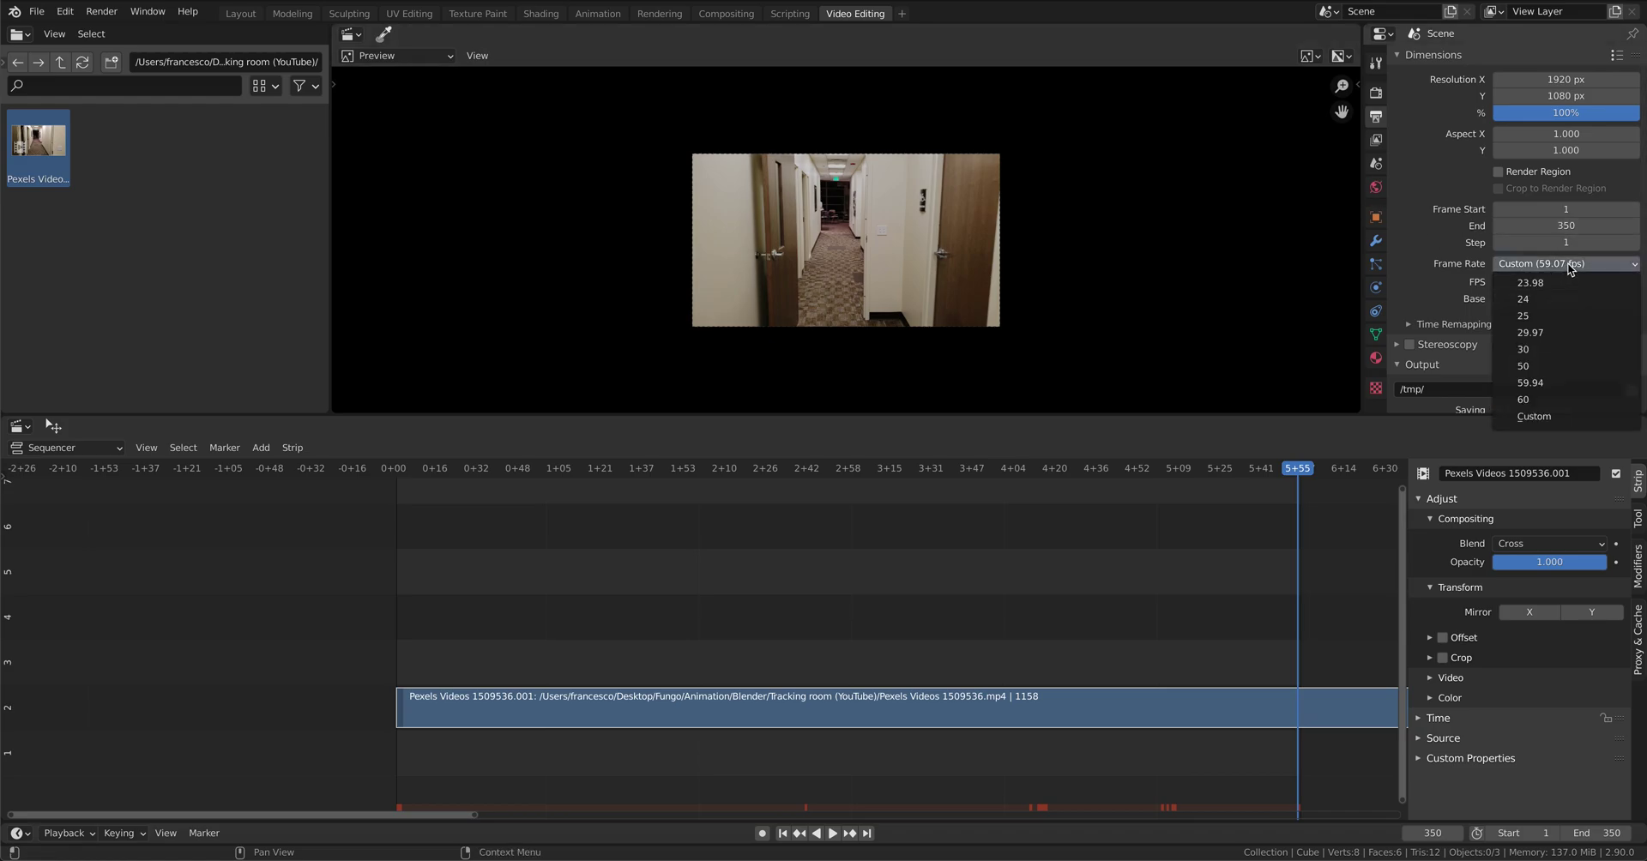
{"action": "left_click", "coordinate": [1554, 307]}
{"action": "scroll", "coordinate": [1440, 255], "scroll_direction": "down", "scroll_amount": 2}
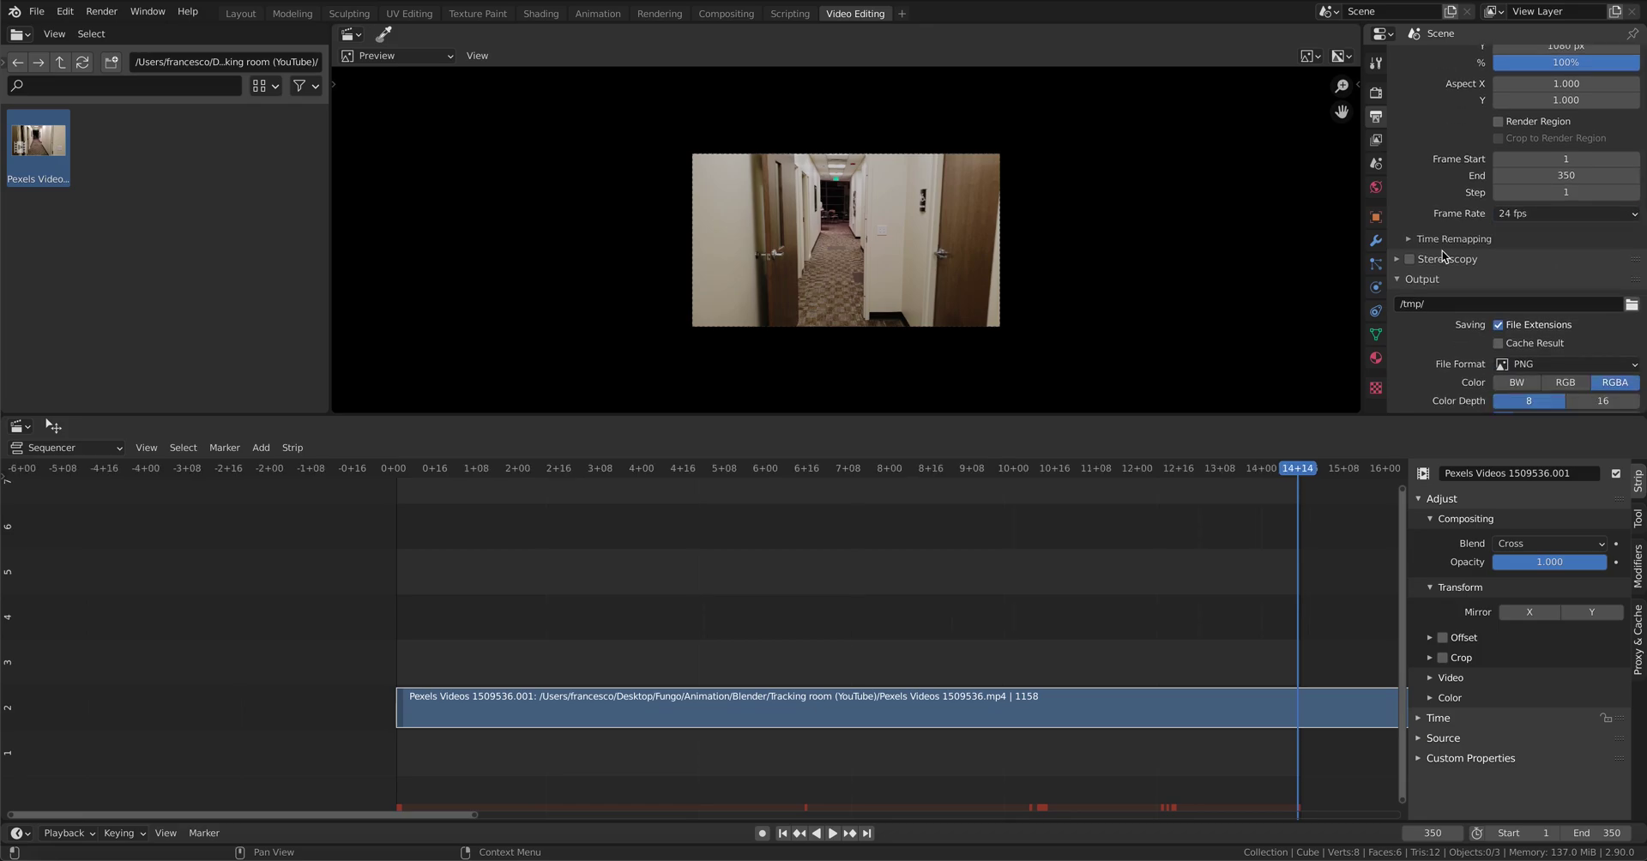
{"action": "scroll", "coordinate": [1441, 255], "scroll_direction": "down", "scroll_amount": 1}
{"action": "scroll", "coordinate": [1440, 255], "scroll_direction": "down", "scroll_amount": 2}
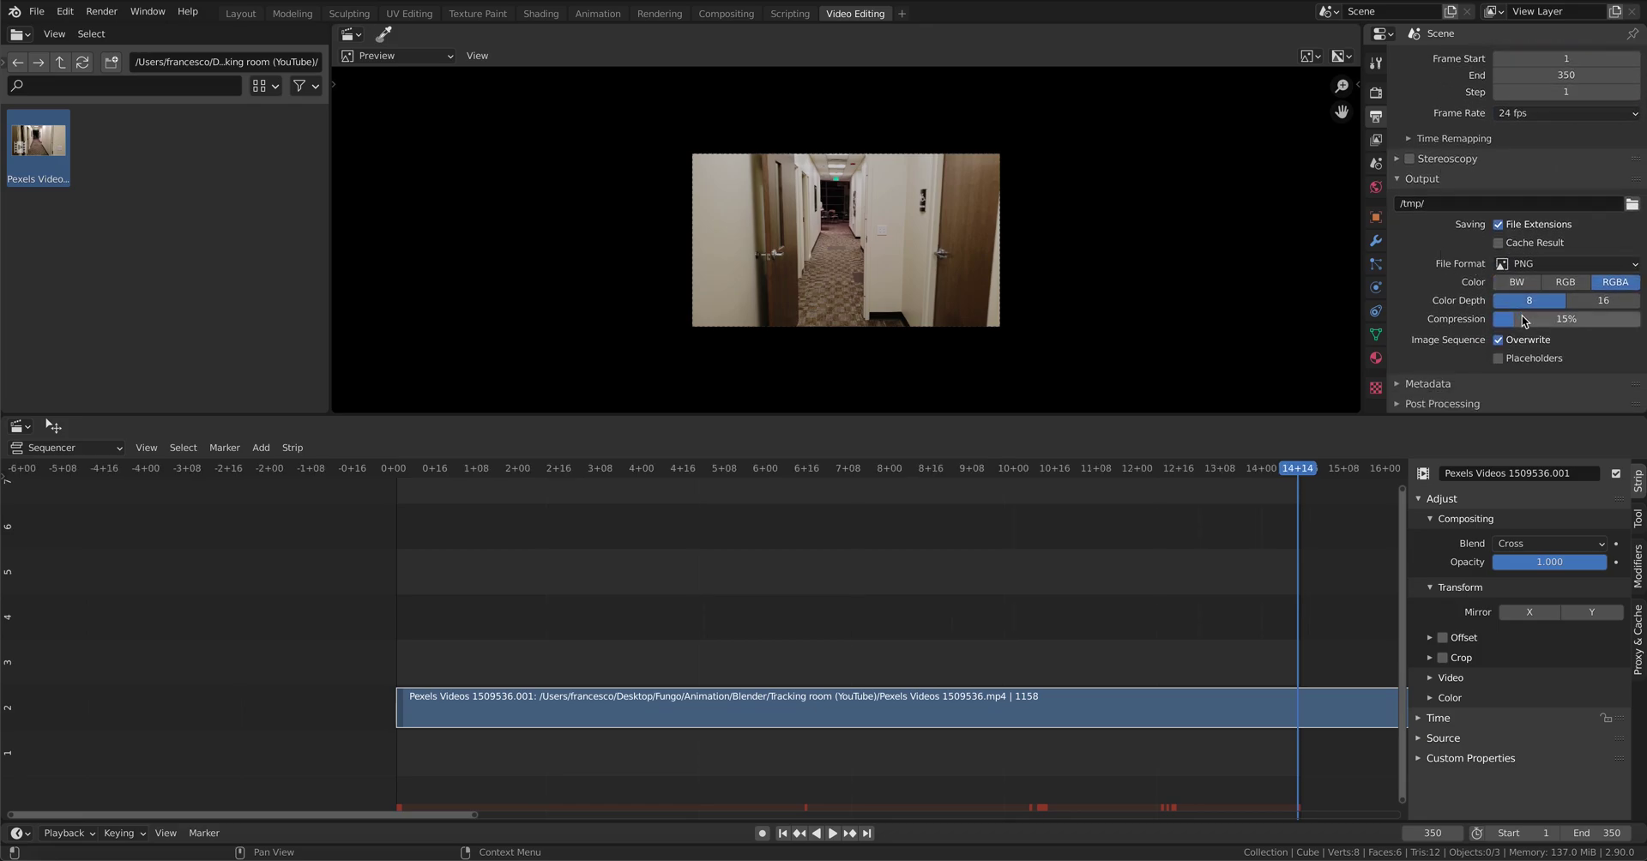
{"action": "left_click_drag", "start_coordinate": [1521, 320], "coordinate": [1497, 320]}
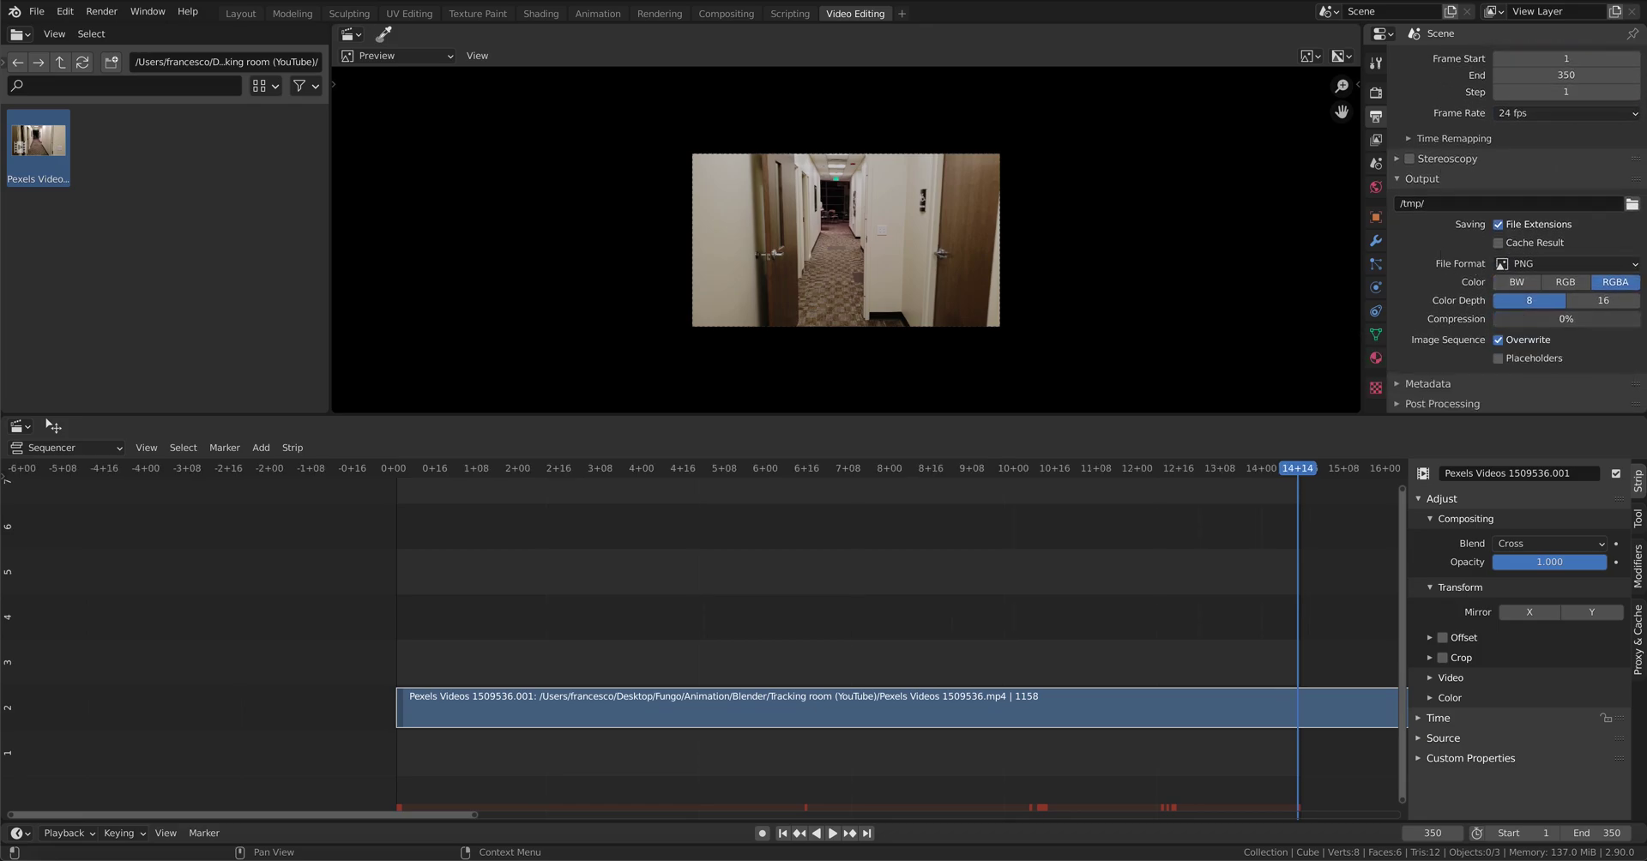
{"action": "left_click", "coordinate": [1561, 263]}
{"action": "left_click", "coordinate": [1358, 378]}
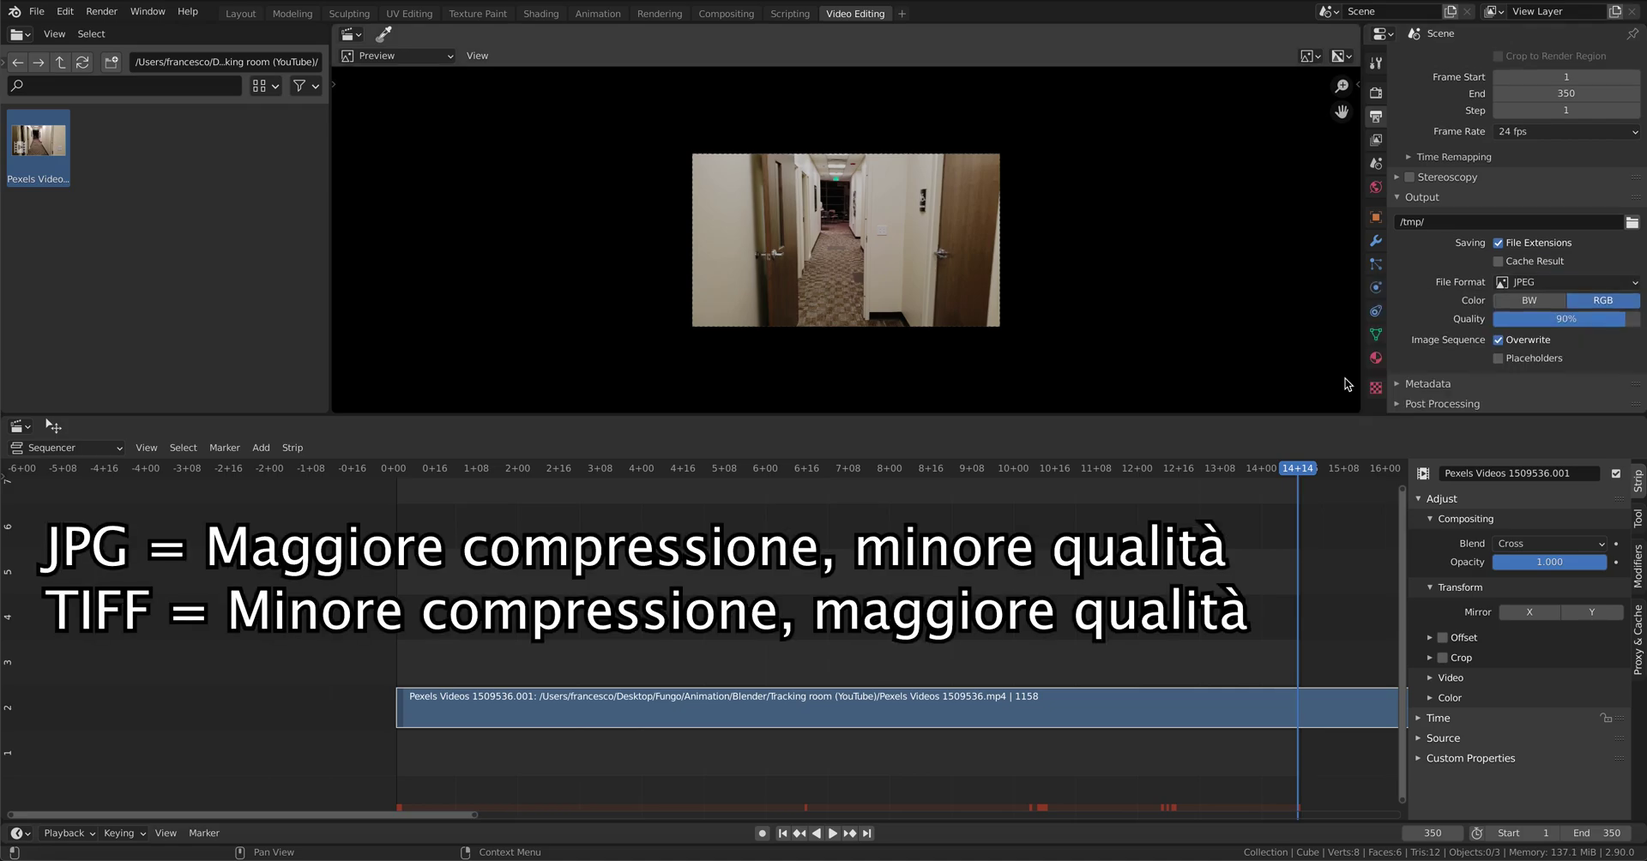
Step: Create a 'jpg' folder in Tracking room (YouTube) and set it as the render output path
{"action": "left_click", "coordinate": [1631, 223]}
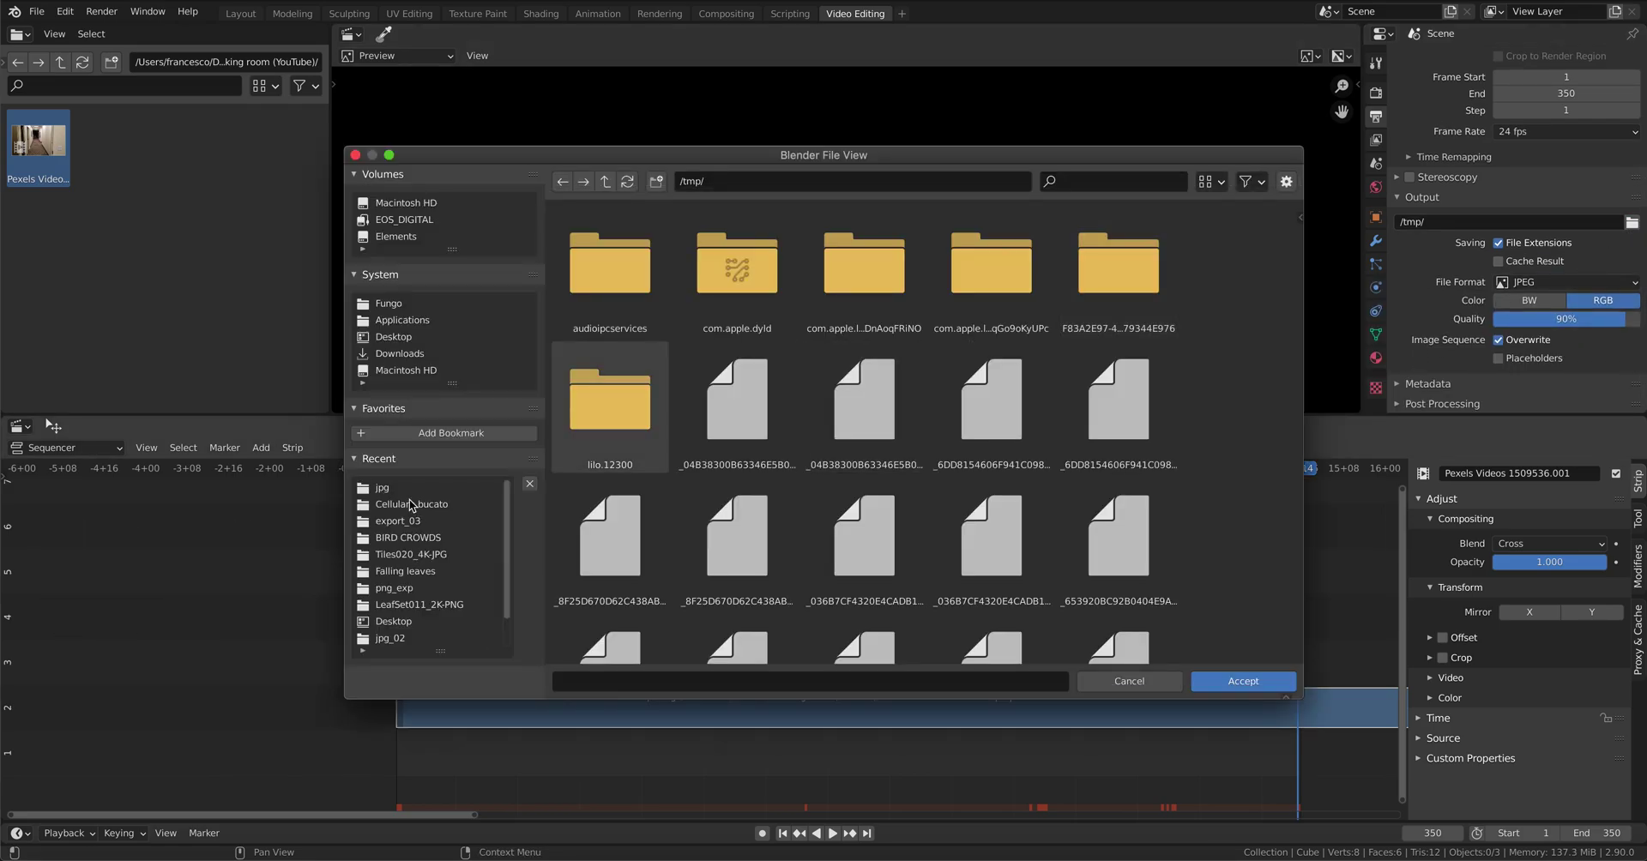
{"action": "left_click", "coordinate": [410, 505]}
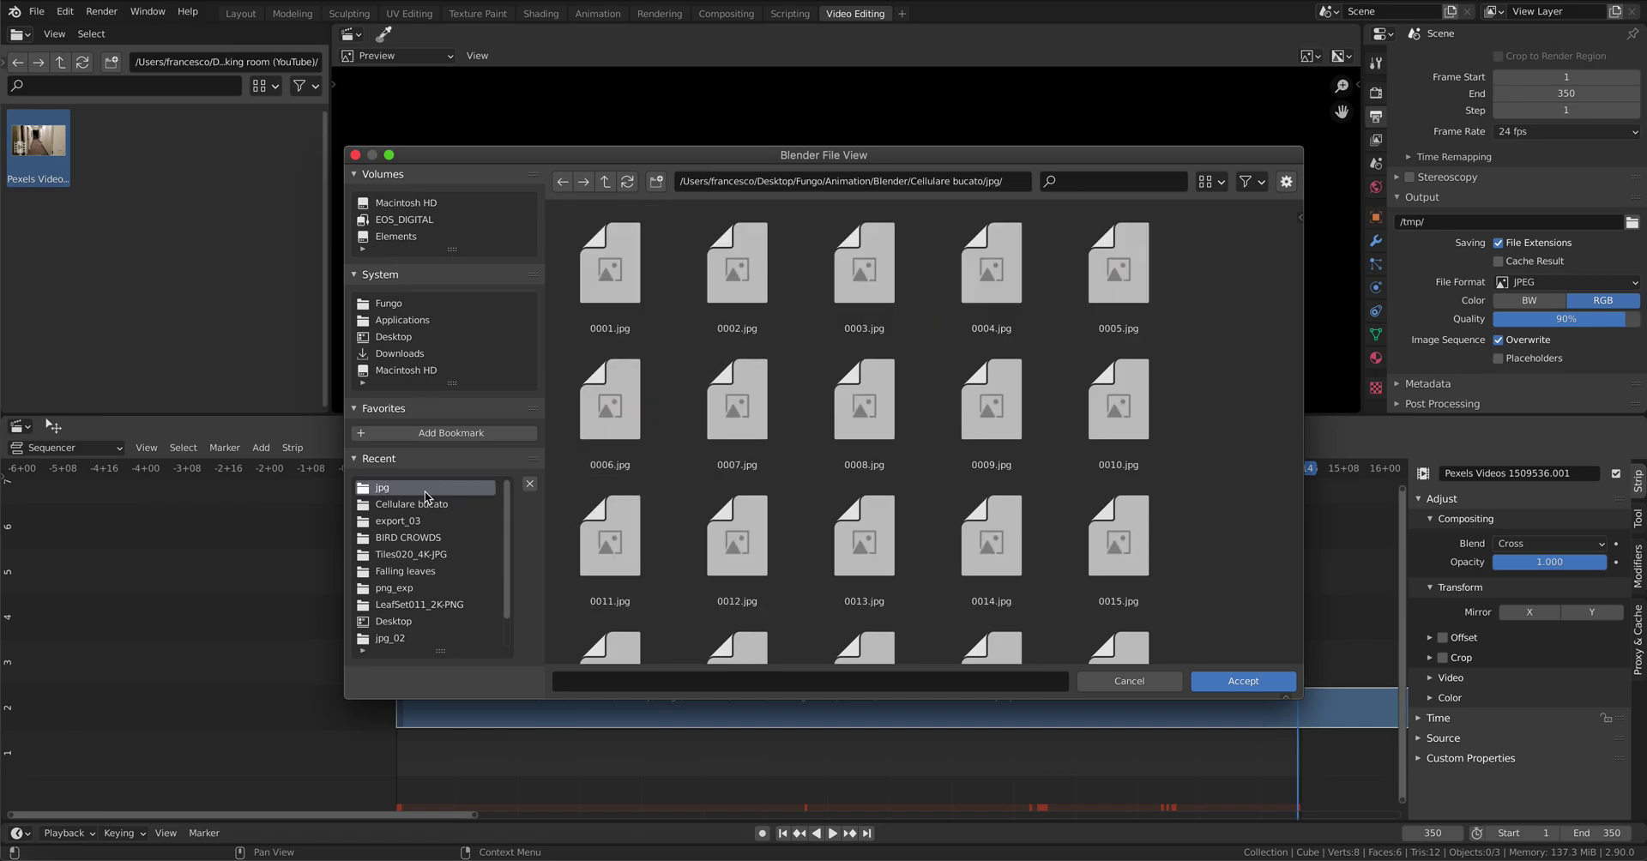
{"action": "left_click", "coordinate": [604, 181]}
{"action": "scroll", "coordinate": [961, 476], "scroll_direction": "down", "scroll_amount": 3}
{"action": "scroll", "coordinate": [975, 476], "scroll_direction": "down", "scroll_amount": 3}
{"action": "scroll", "coordinate": [1035, 504], "scroll_direction": "down", "scroll_amount": 2}
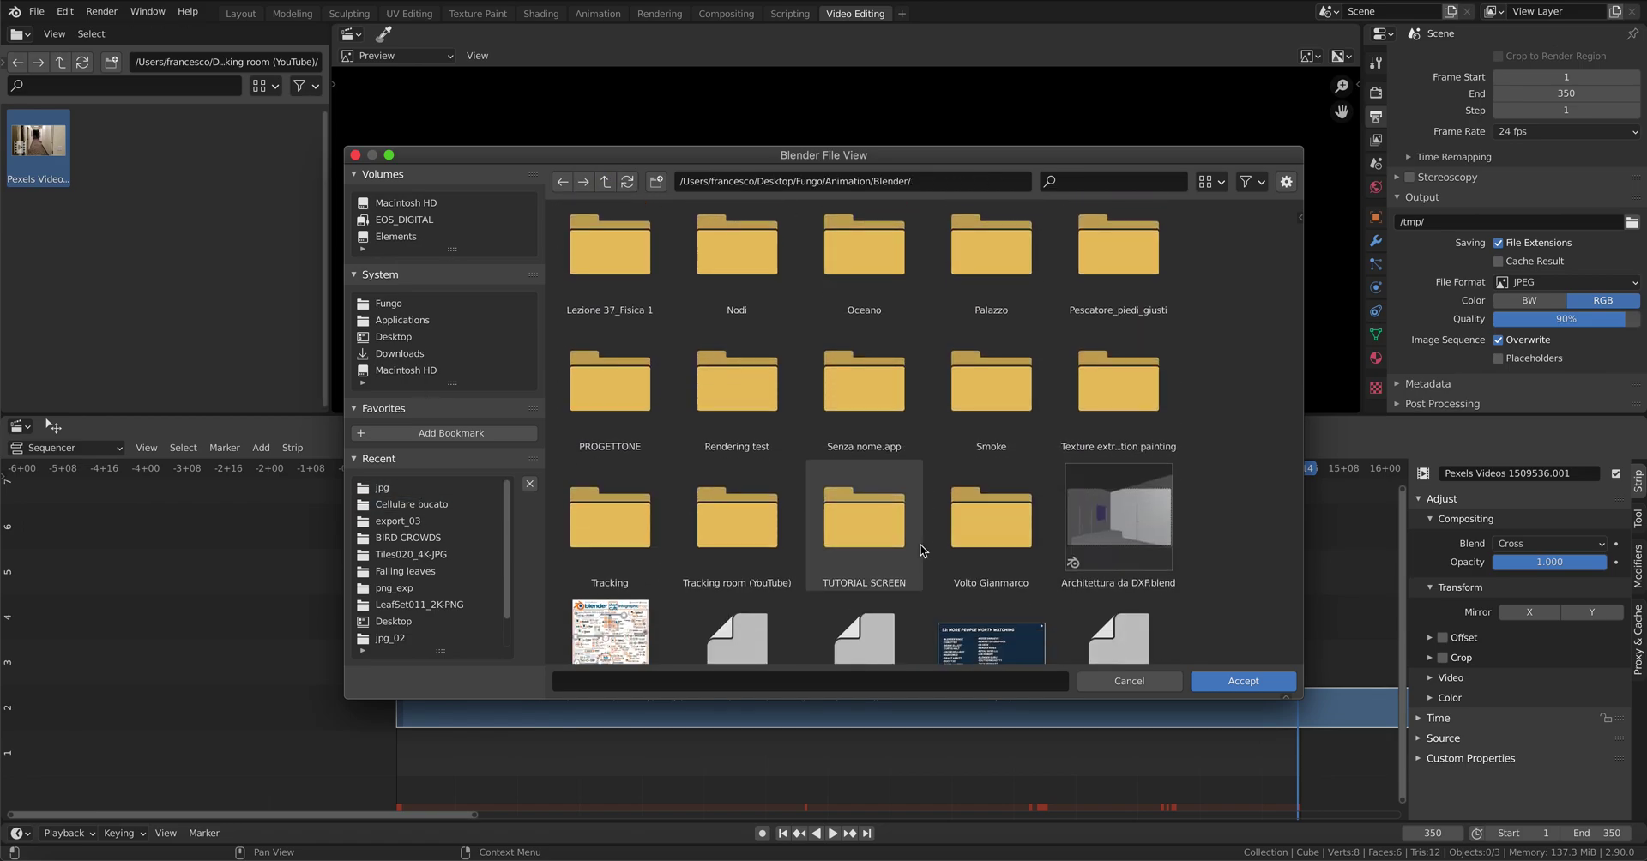
{"action": "double_click", "coordinate": [864, 531]}
{"action": "left_click", "coordinate": [657, 181]}
{"action": "type", "text": "jpg"}
{"action": "key", "text": "Return"}
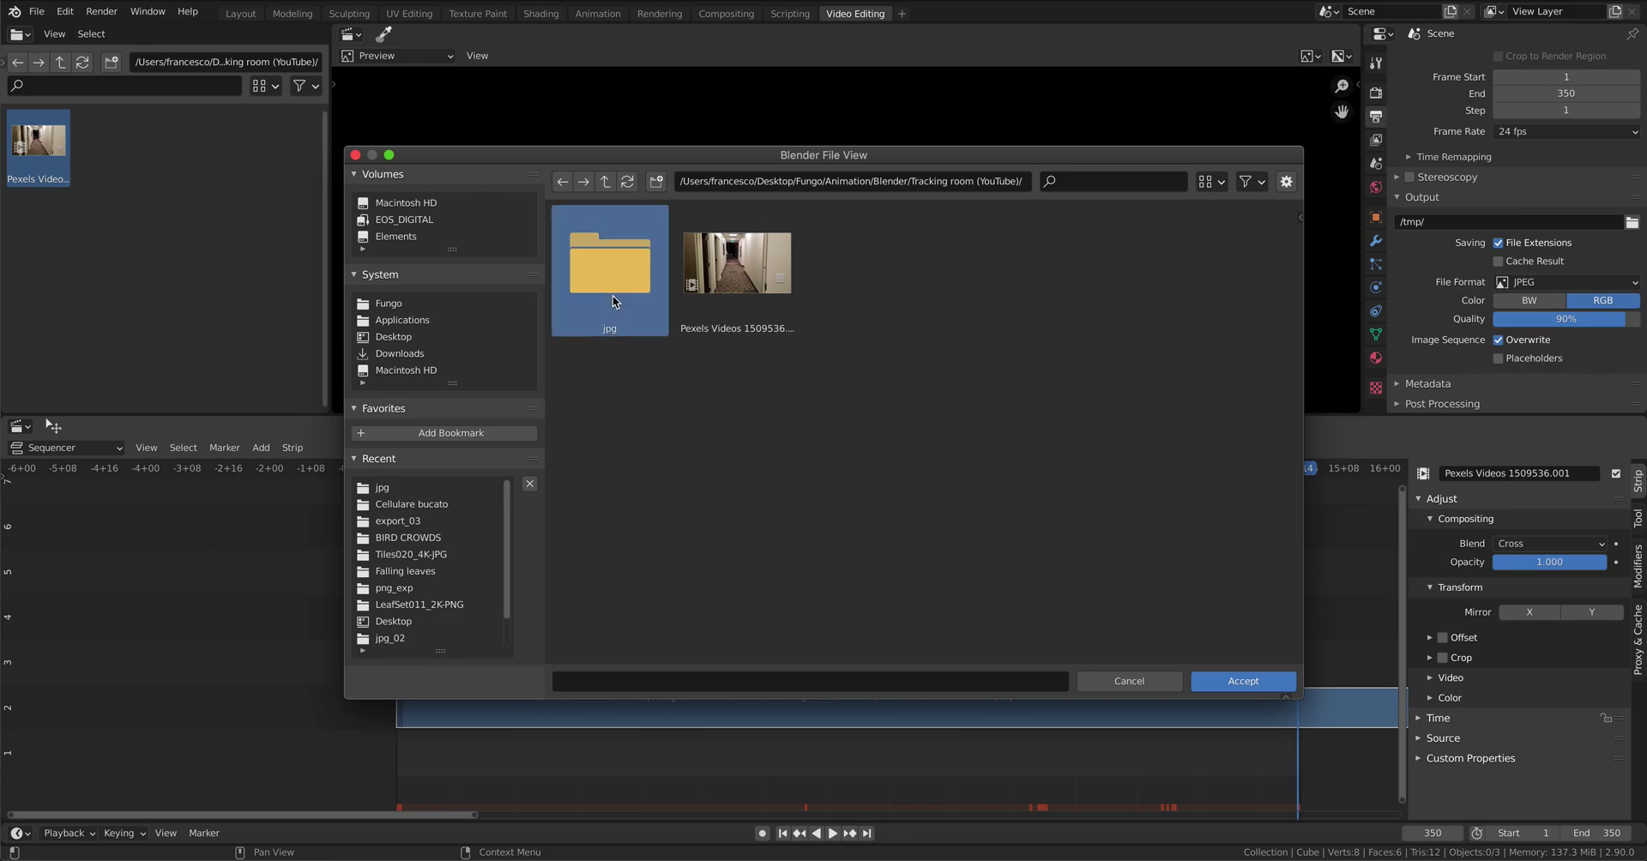
{"action": "left_click", "coordinate": [1212, 685]}
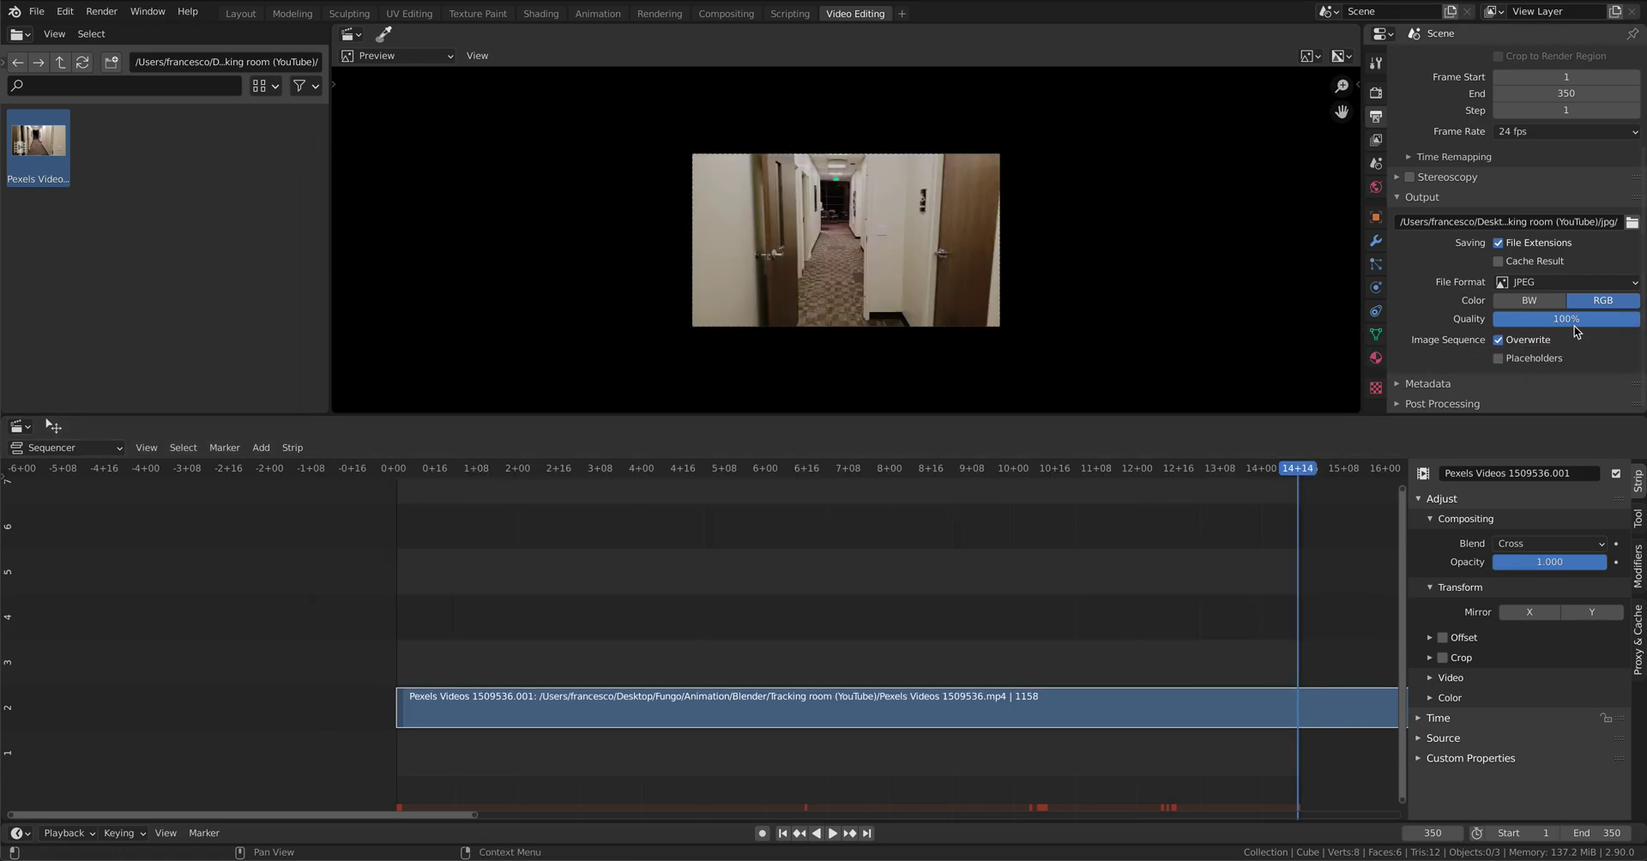
{"action": "left_click", "coordinate": [101, 11]}
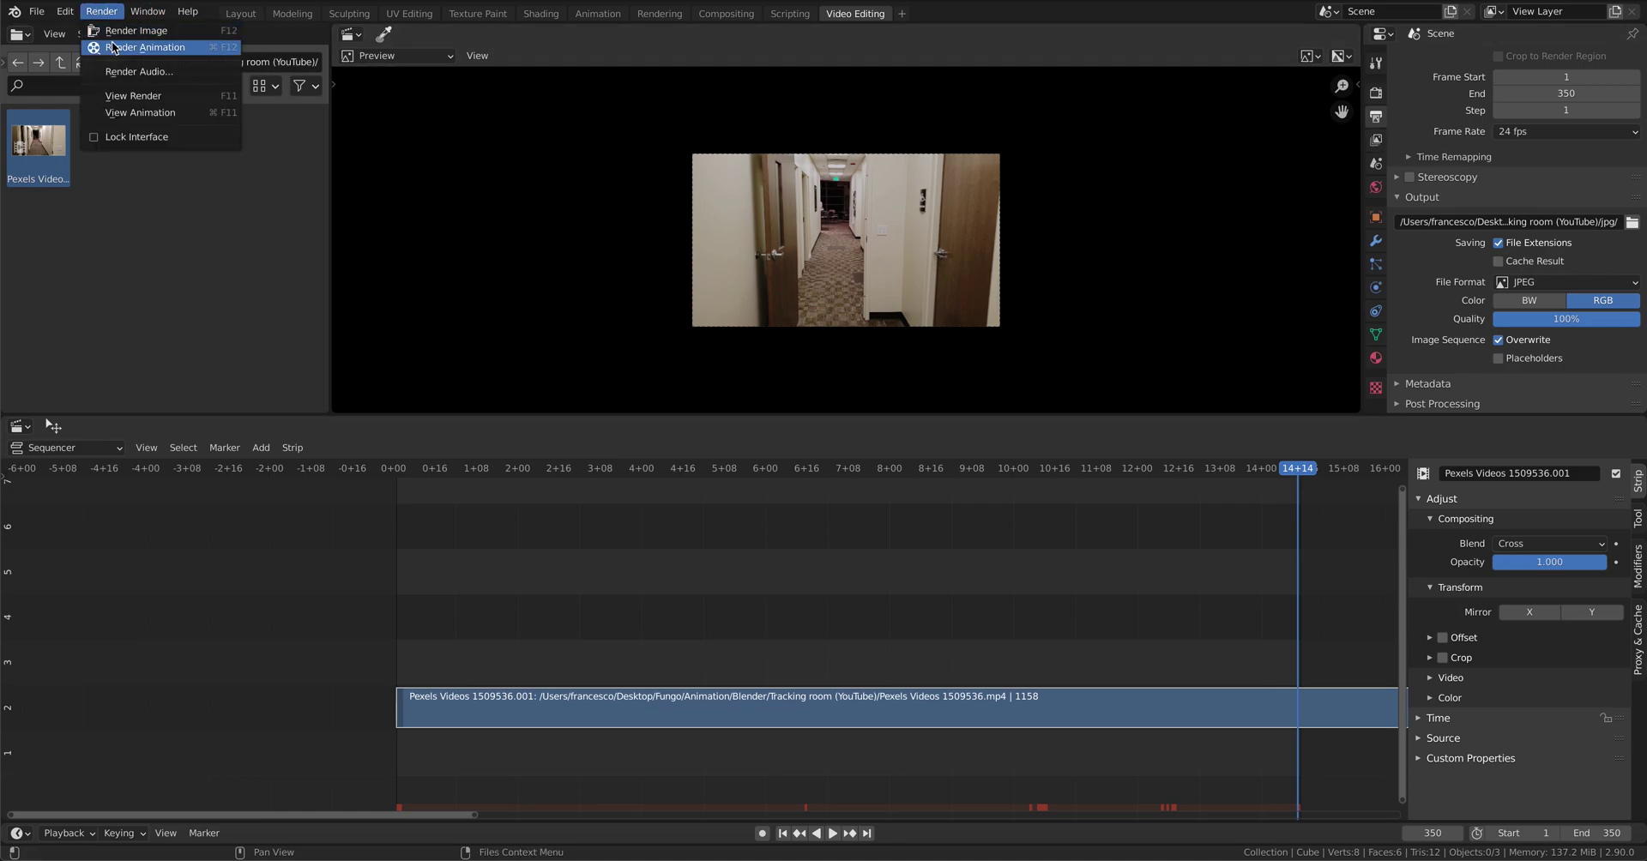
Step: Render the full animation out as a JPEG image sequence
{"action": "left_click", "coordinate": [113, 47]}
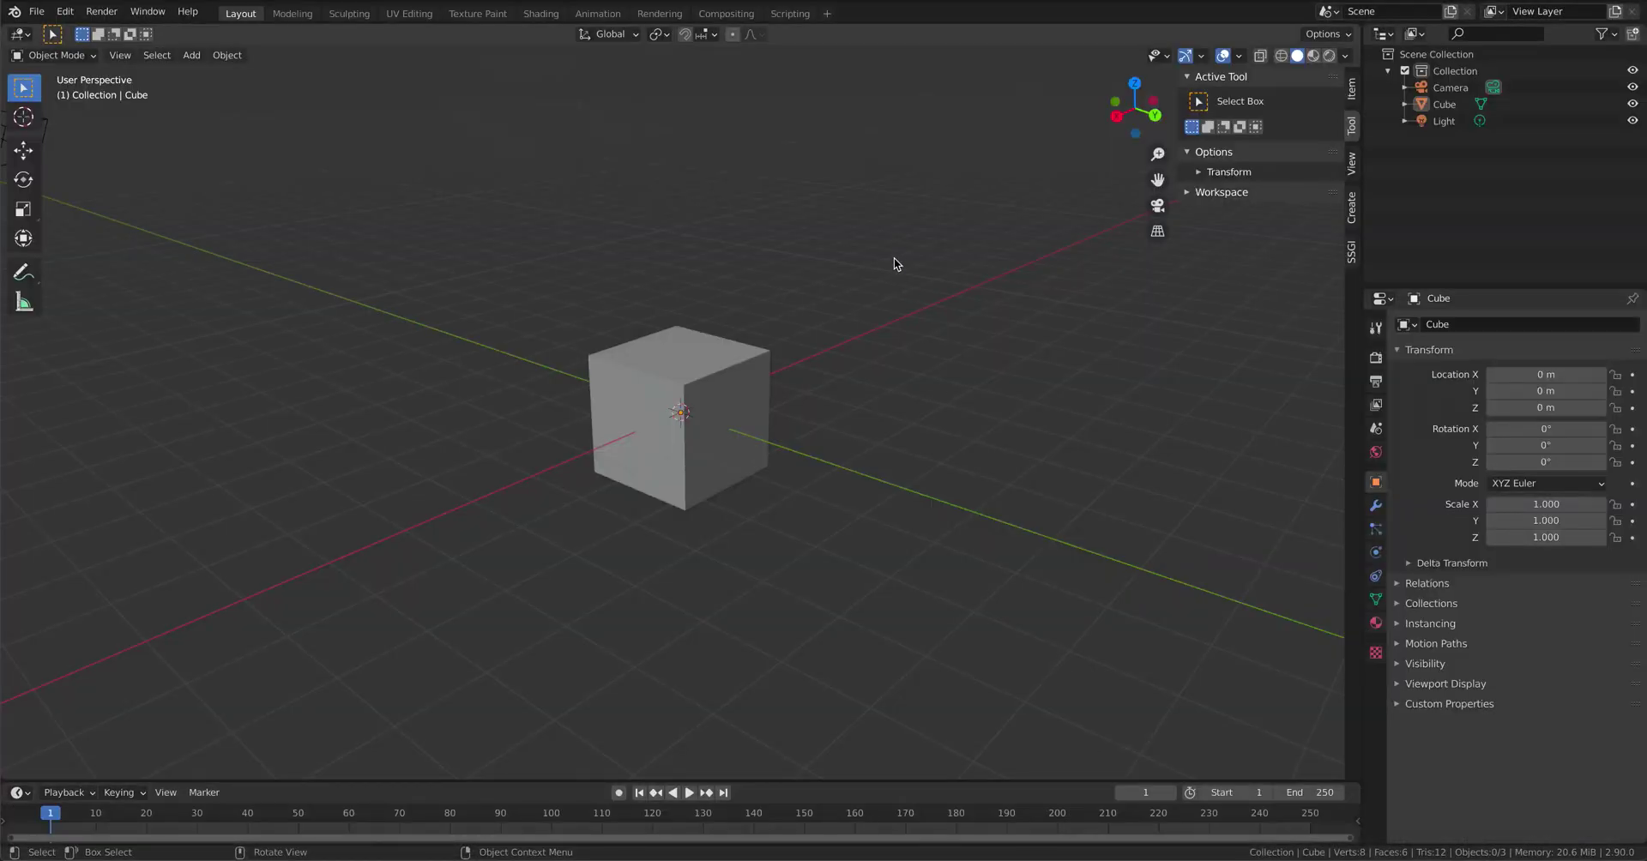
Step: Add a Motion Tracking workspace from the VFX presets
{"action": "left_click", "coordinate": [829, 14]}
{"action": "mouse_move", "coordinate": [836, 93]}
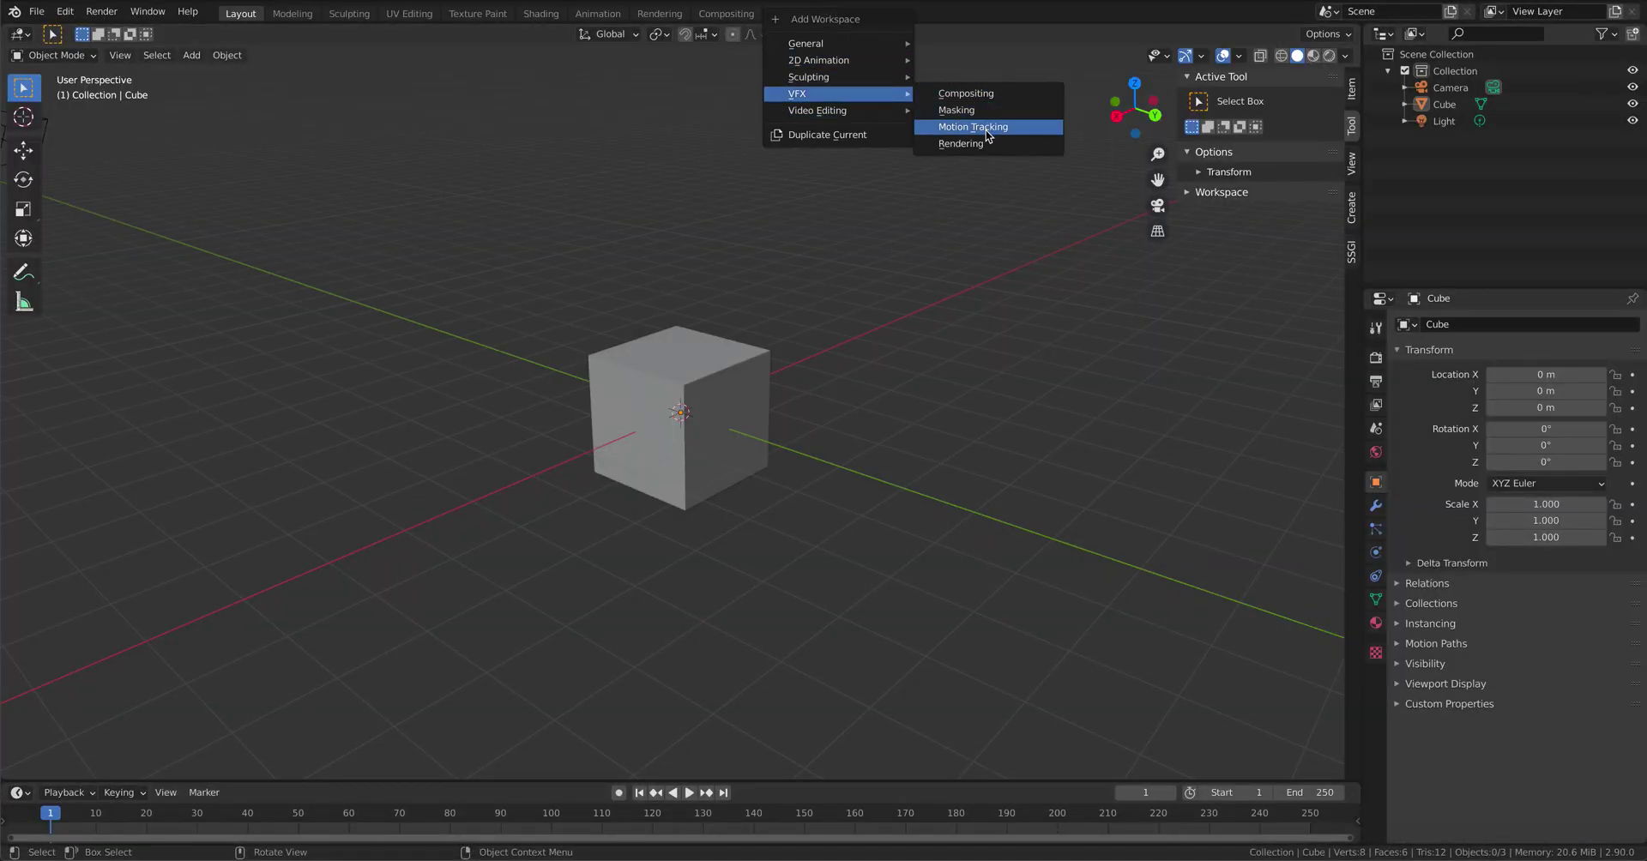
{"action": "left_click", "coordinate": [986, 128]}
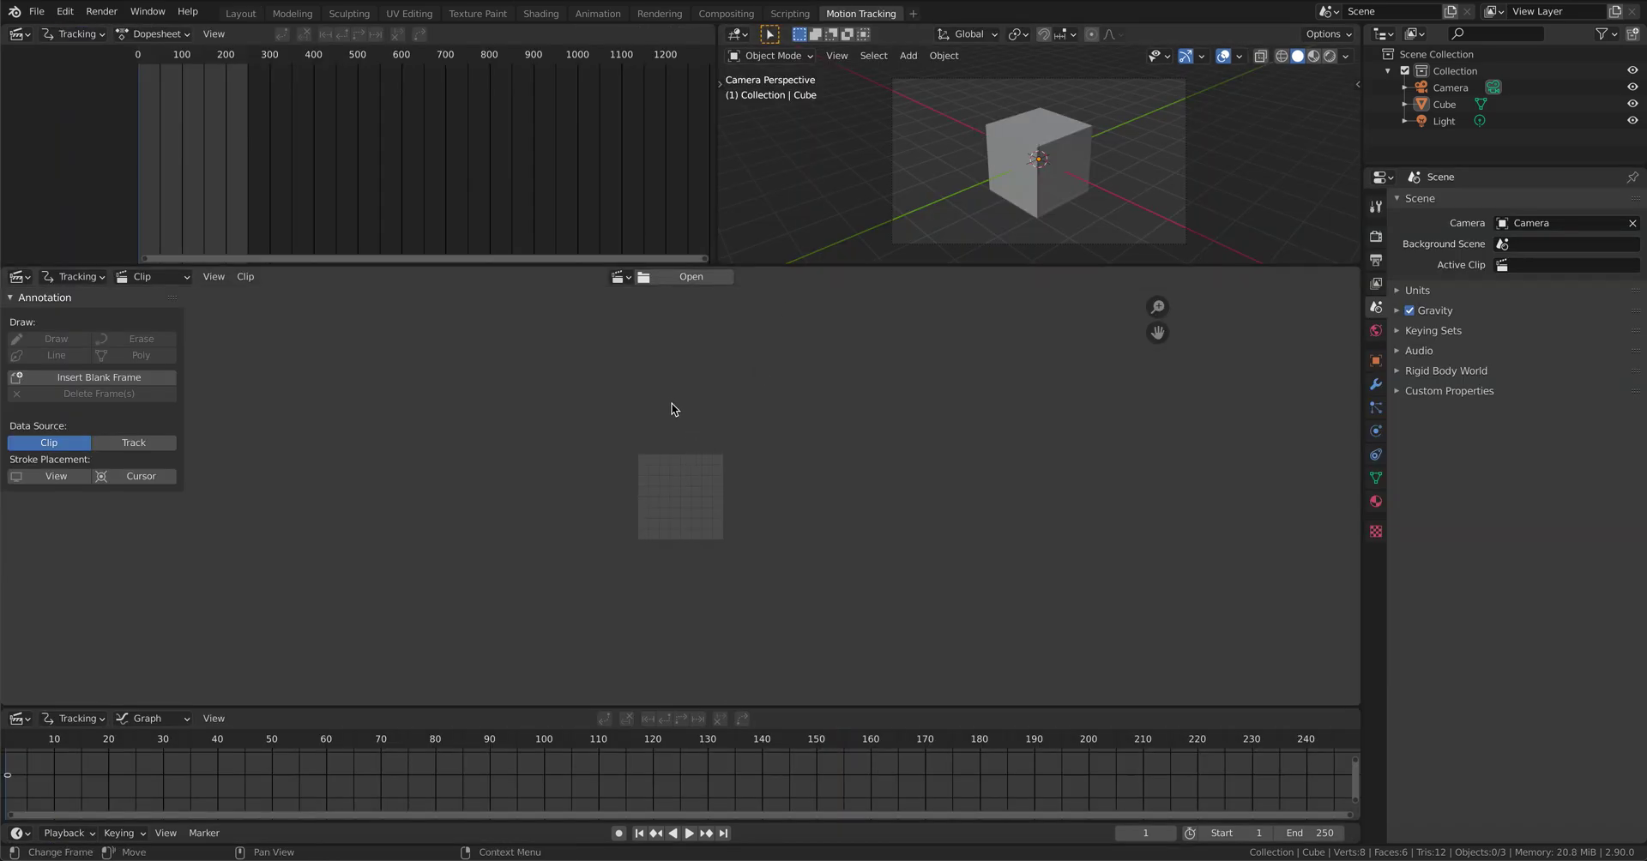
{"action": "scroll", "coordinate": [682, 420], "scroll_direction": "up", "scroll_amount": 5}
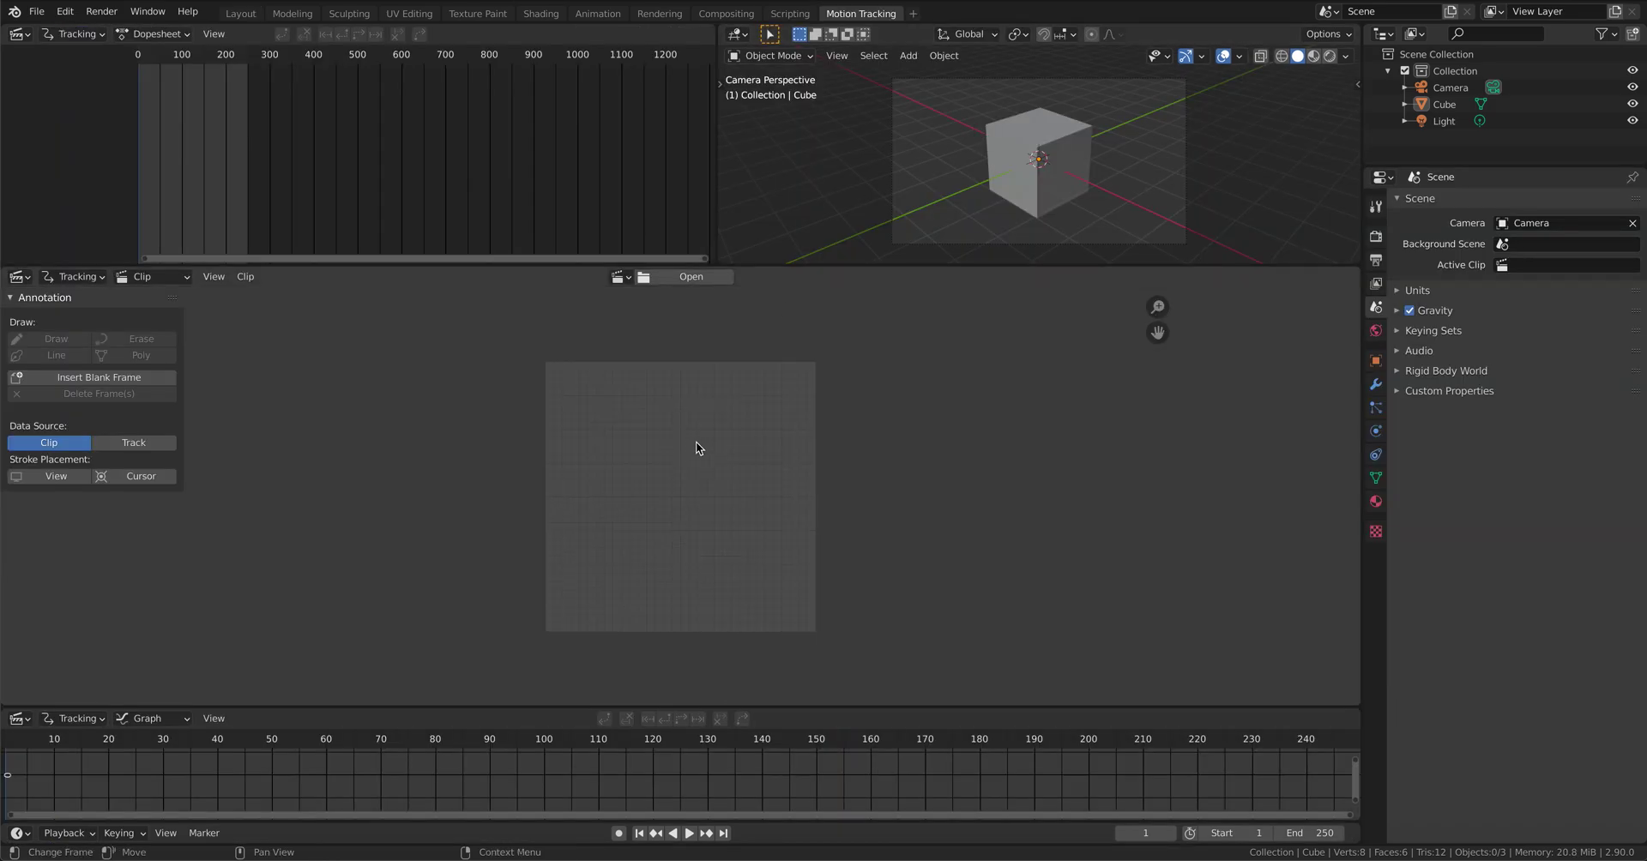
Step: Confirm the frame rate is 24 fps, then bring up the clip file browser
{"action": "left_click", "coordinate": [1376, 238]}
{"action": "left_click", "coordinate": [1377, 260]}
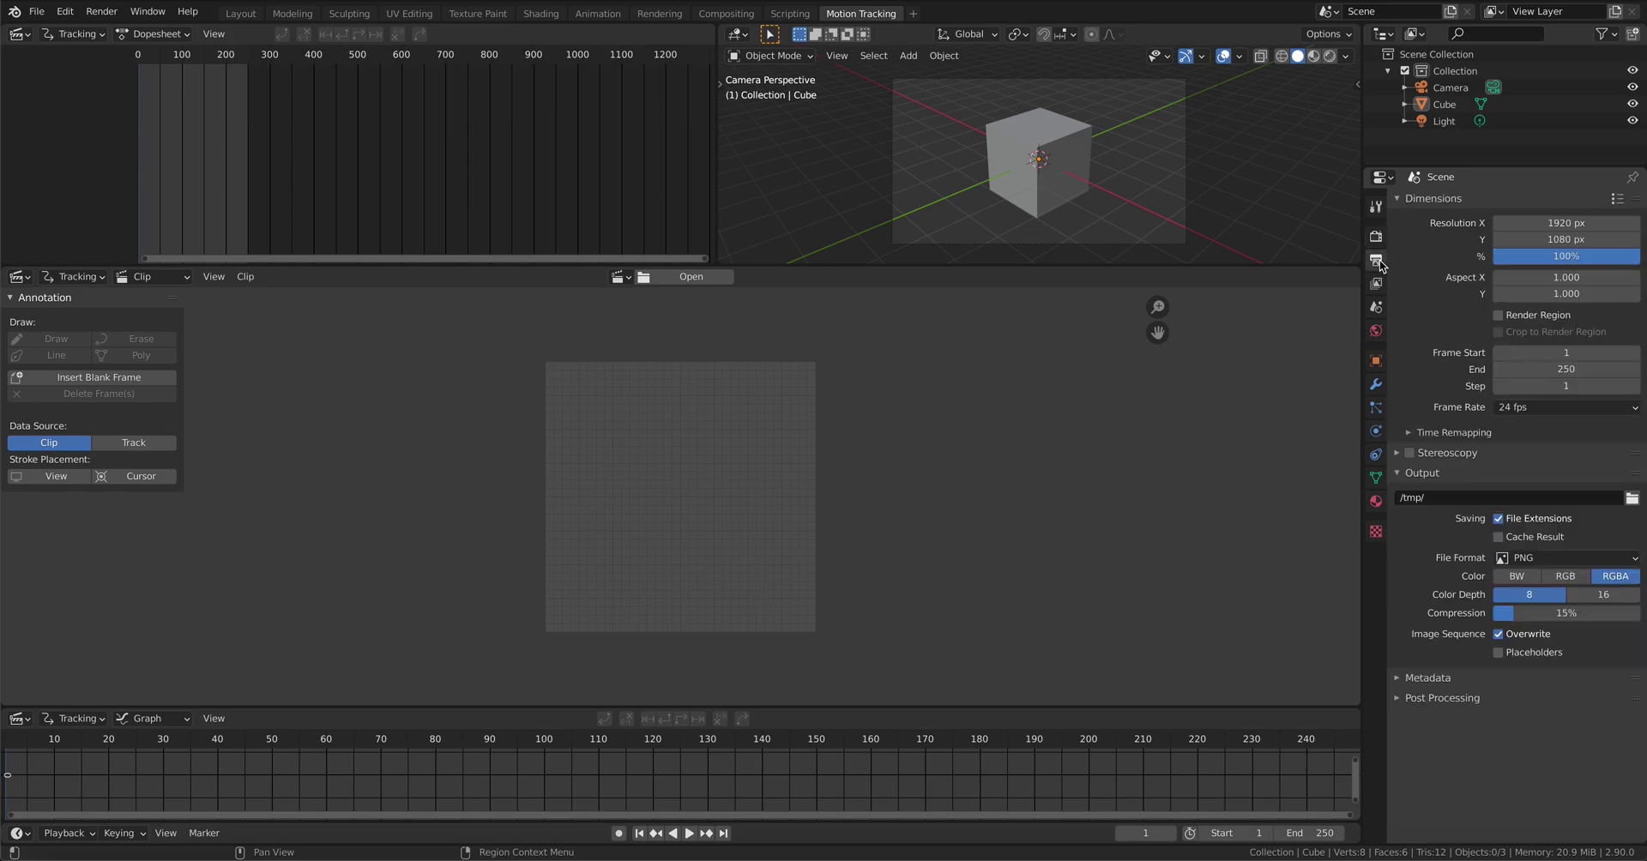
{"action": "left_click", "coordinate": [1547, 416]}
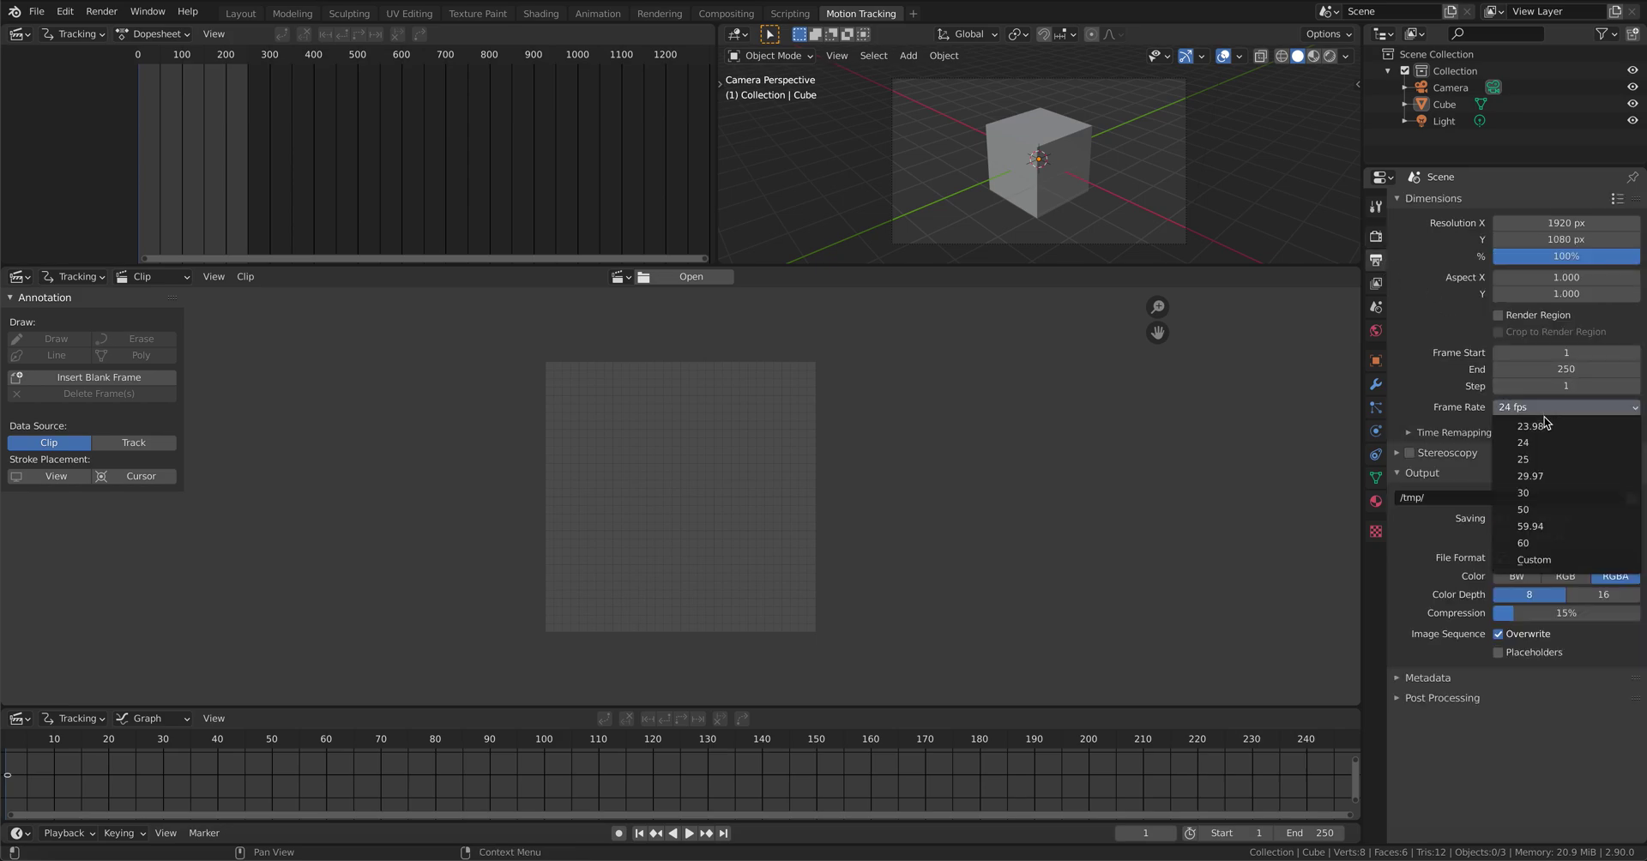
{"action": "left_click", "coordinate": [1538, 442]}
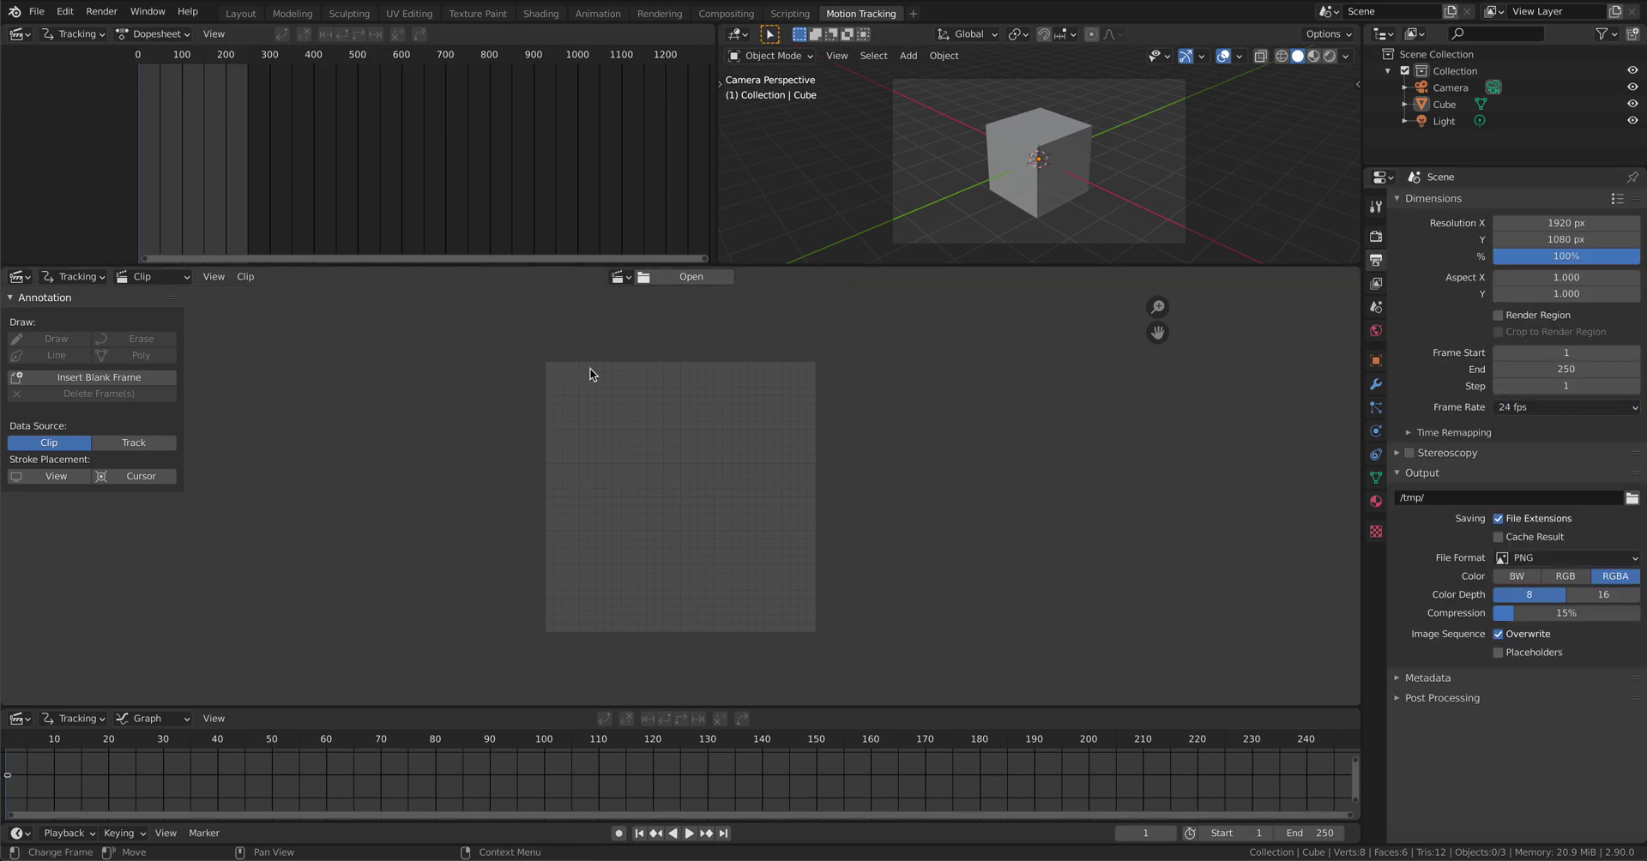
{"action": "left_click", "coordinate": [666, 280]}
Step: Load all numbered JPEG frames from the jpg folder as the tracking clip
{"action": "left_click", "coordinate": [394, 488]}
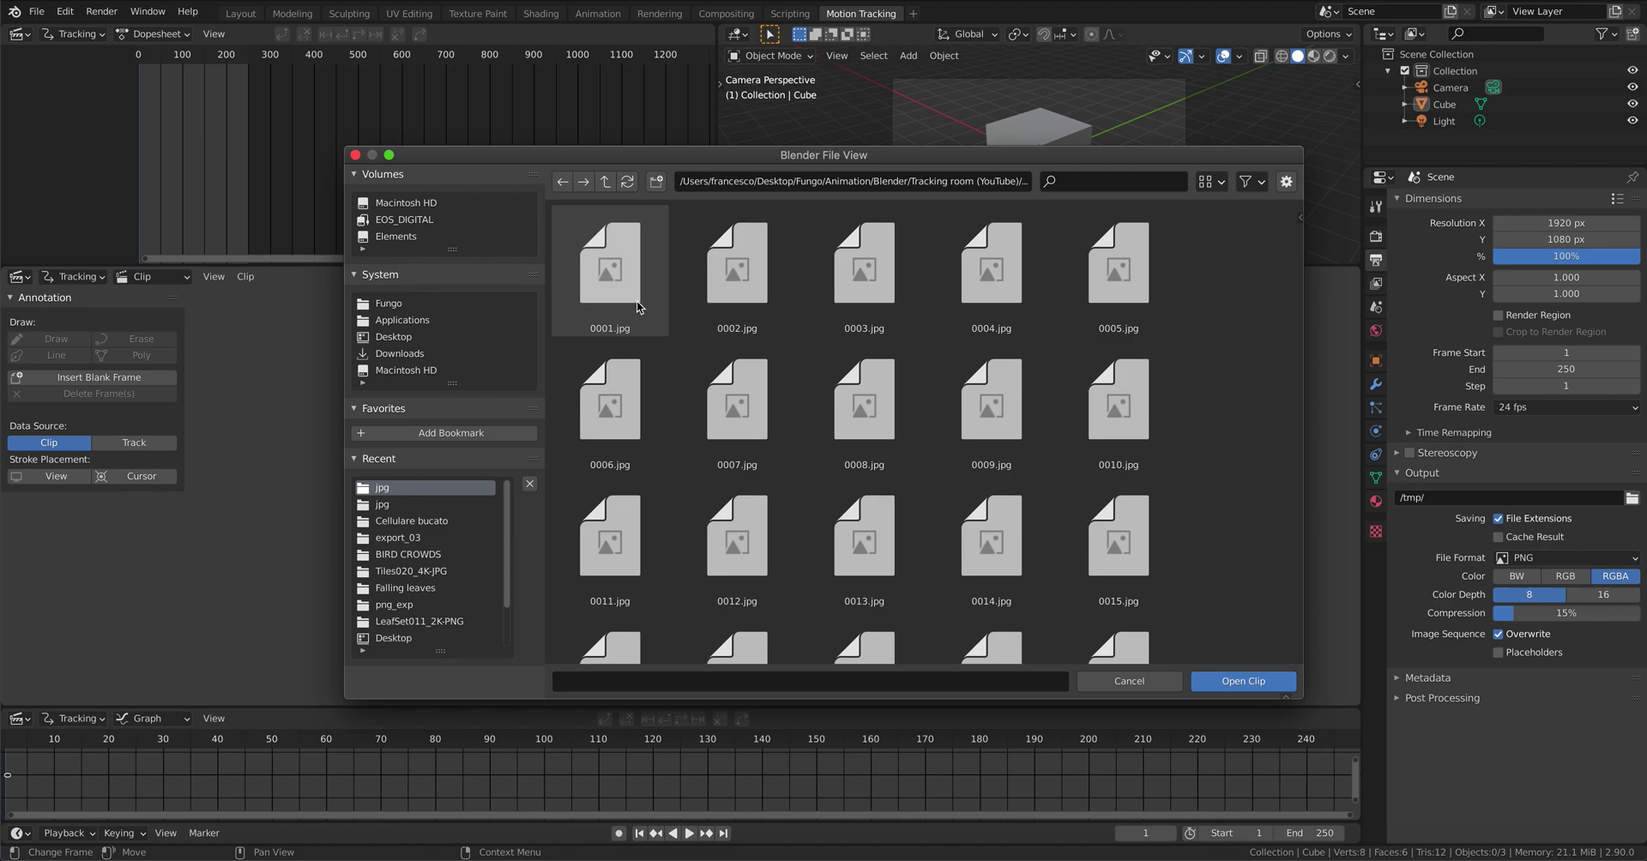
{"action": "key", "text": "a"}
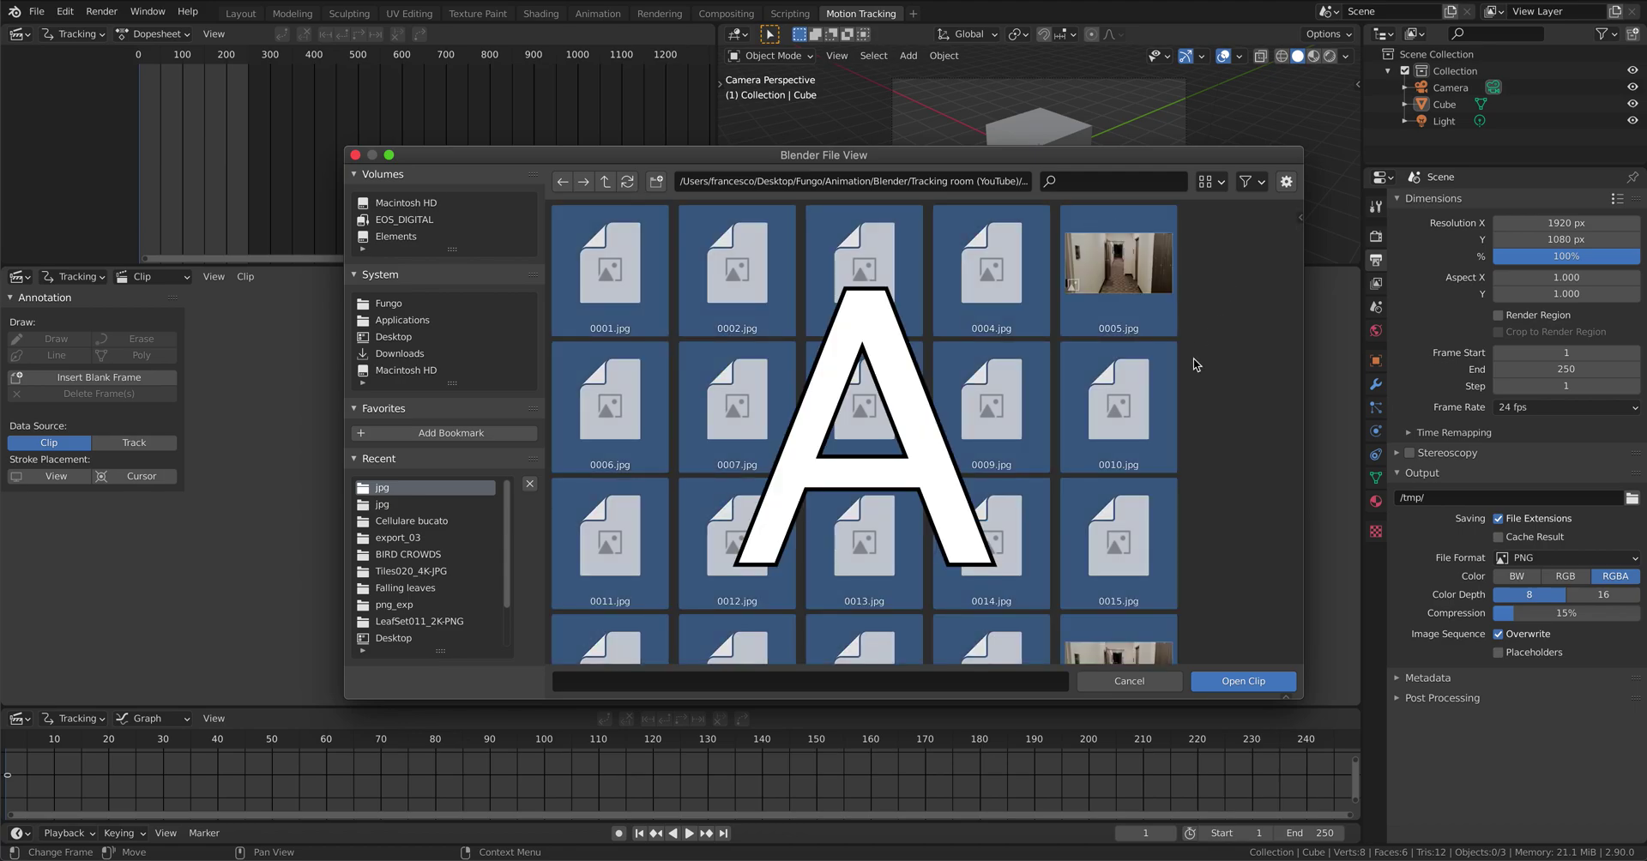
{"action": "left_click", "coordinate": [1231, 682]}
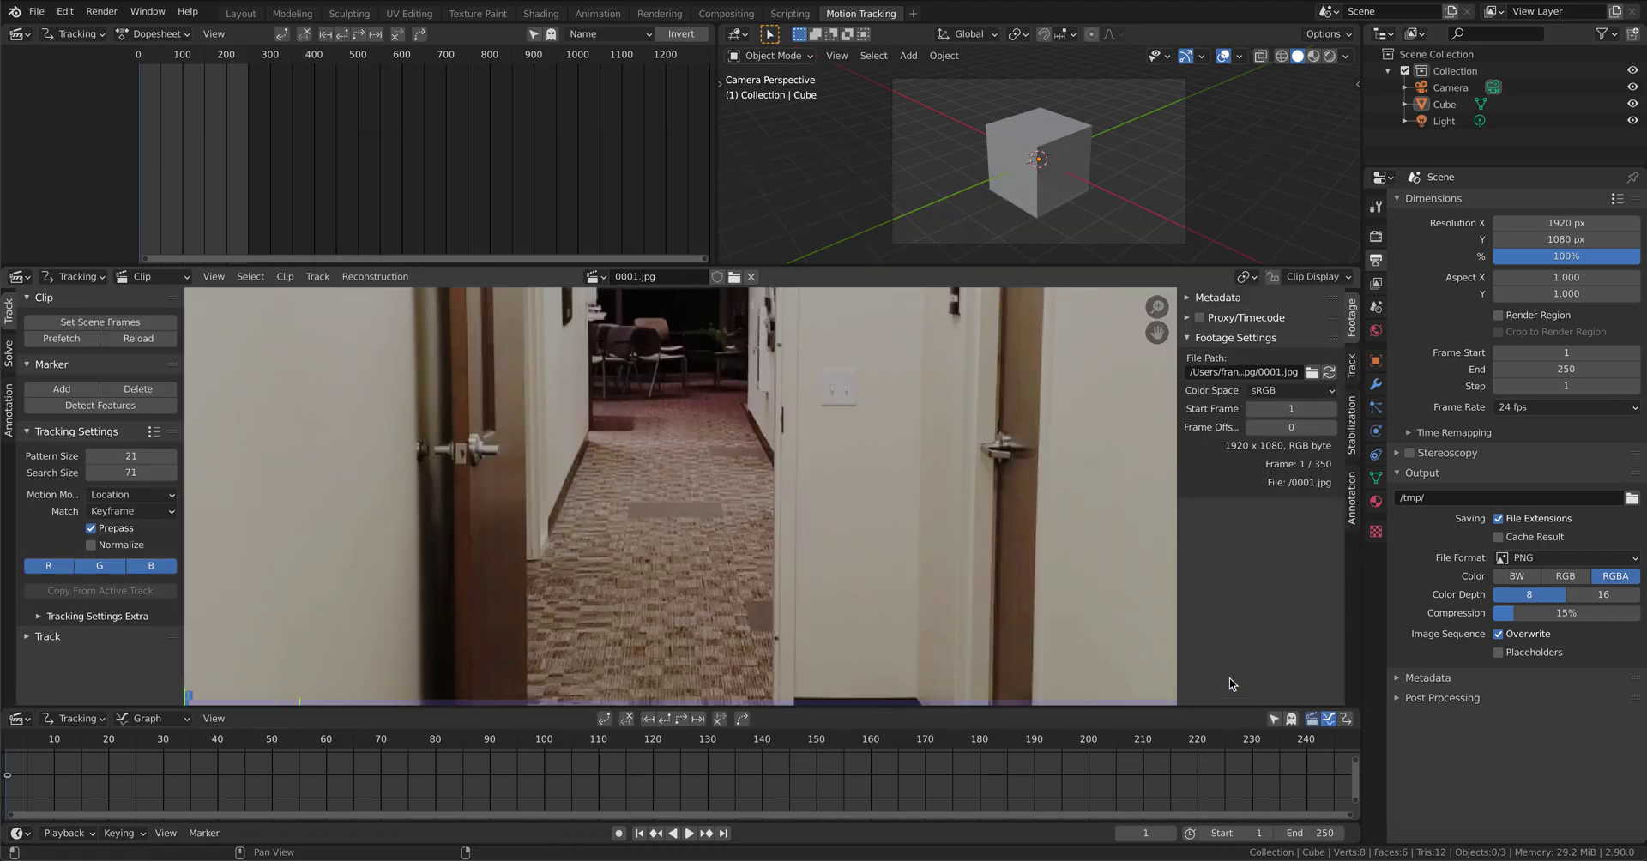
{"action": "scroll", "coordinate": [623, 540], "scroll_direction": "up", "scroll_amount": 1}
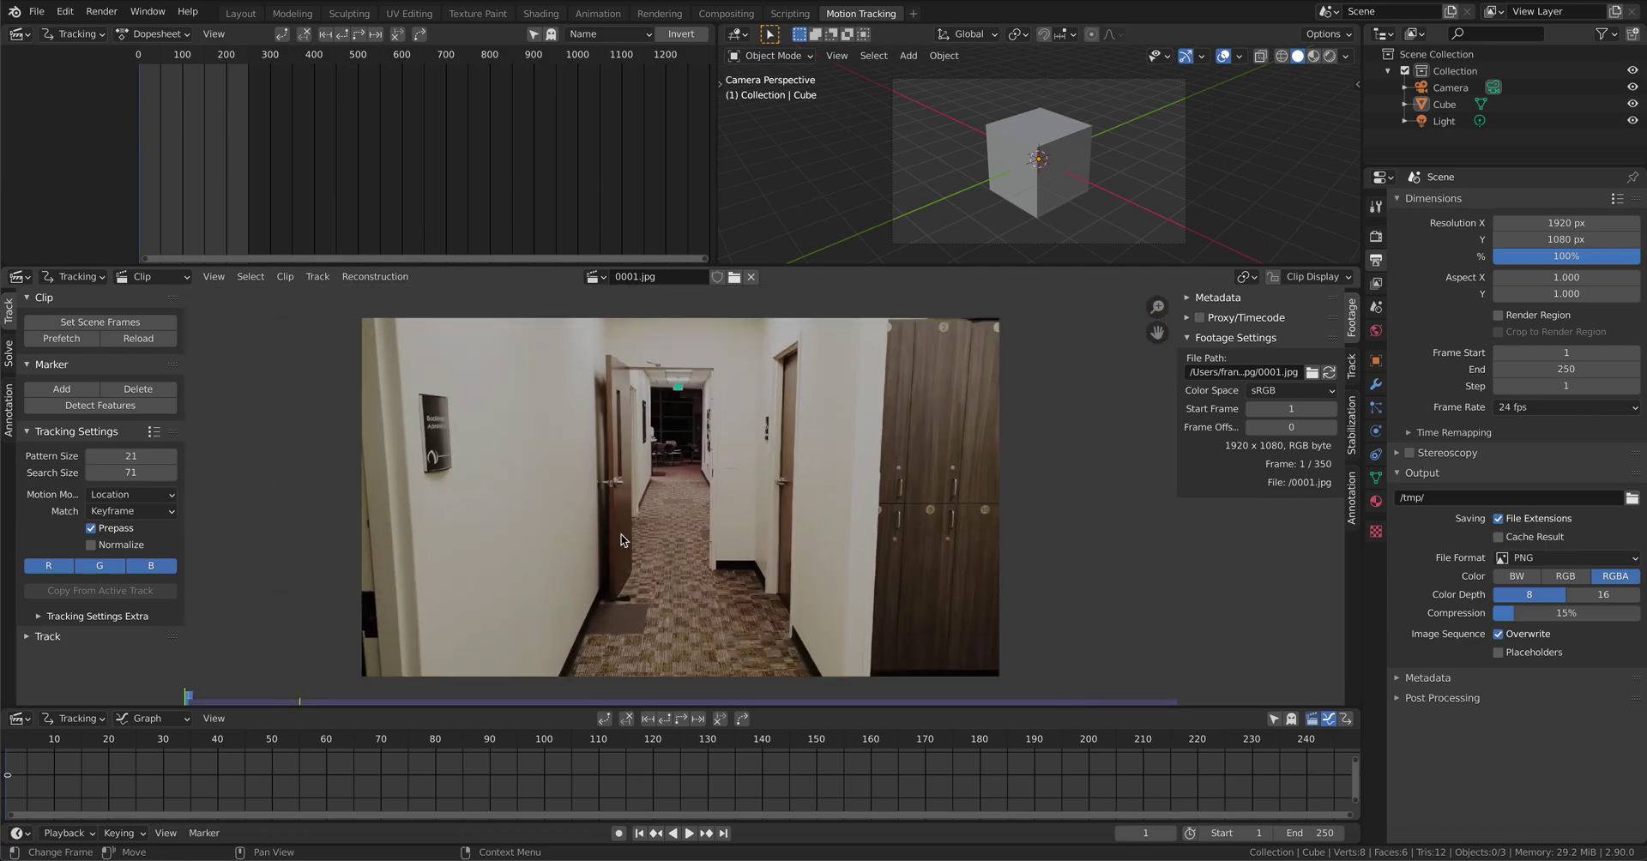
Step: Match scene frames to the 350-frame clip, prefetch the footage, and keep the Location motion model
{"action": "left_click", "coordinate": [117, 324]}
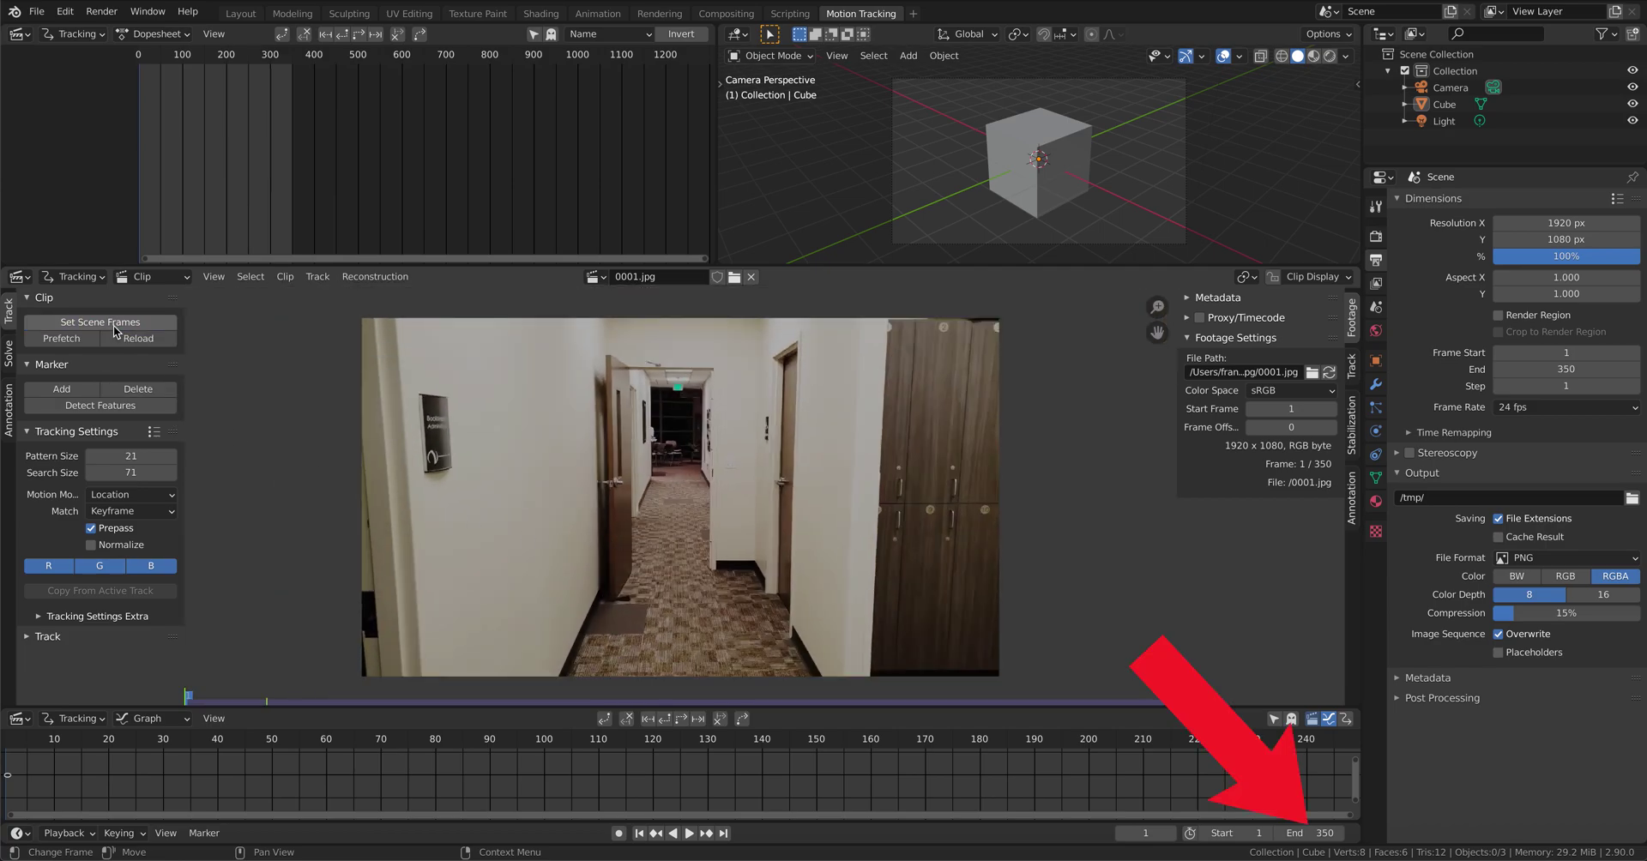
{"action": "scroll", "coordinate": [408, 754], "scroll_direction": "down", "scroll_amount": 2}
{"action": "scroll", "coordinate": [408, 754], "scroll_direction": "down", "scroll_amount": 3}
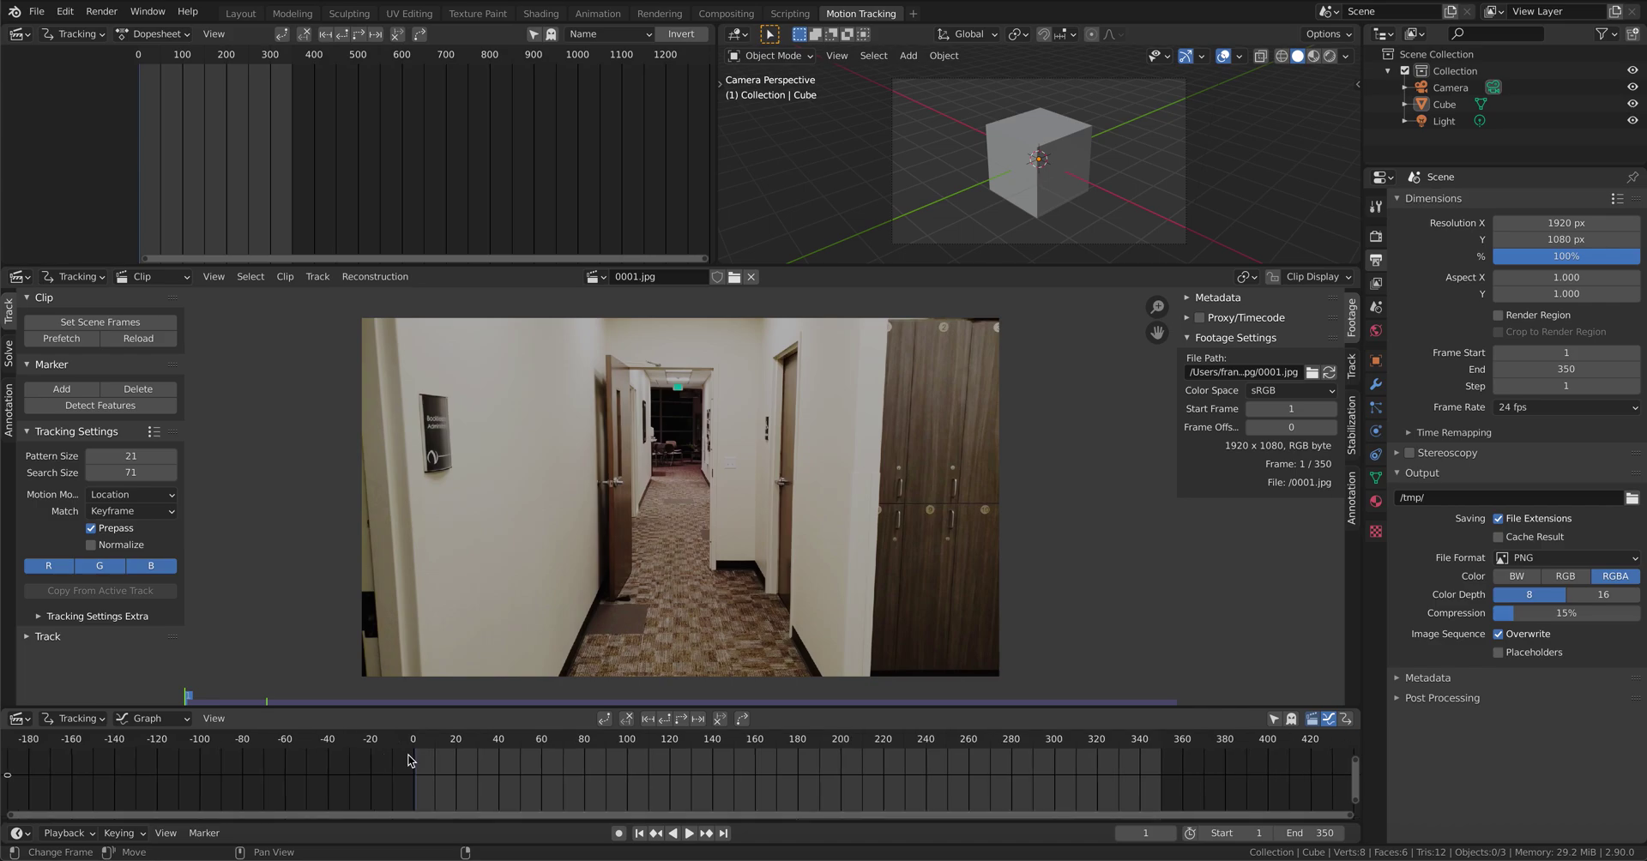
{"action": "left_click", "coordinate": [53, 343]}
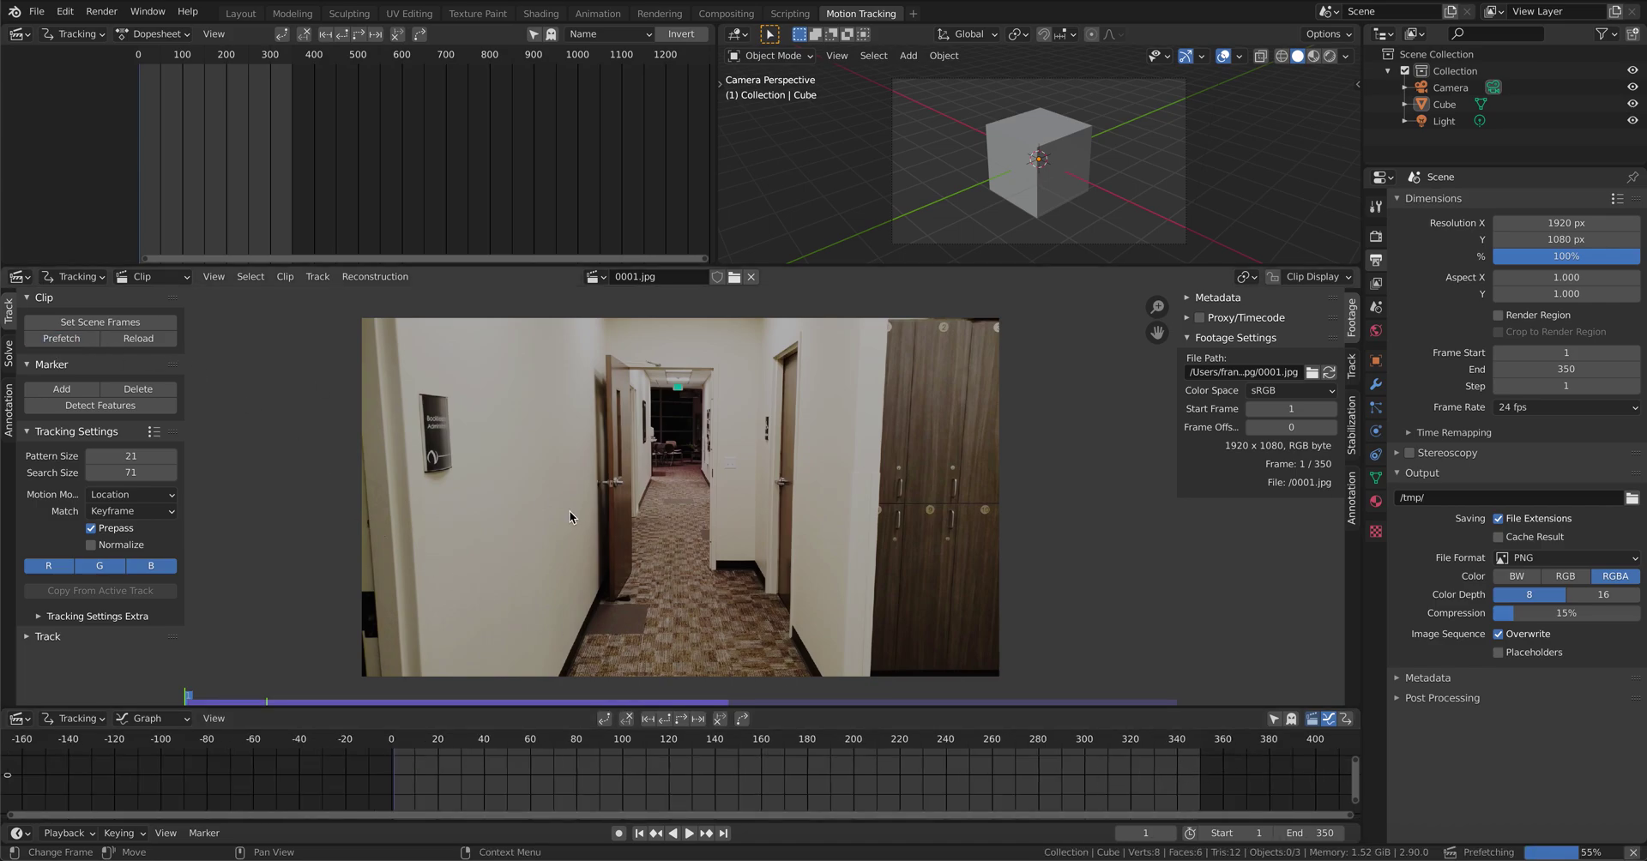
{"action": "left_click", "coordinate": [133, 495]}
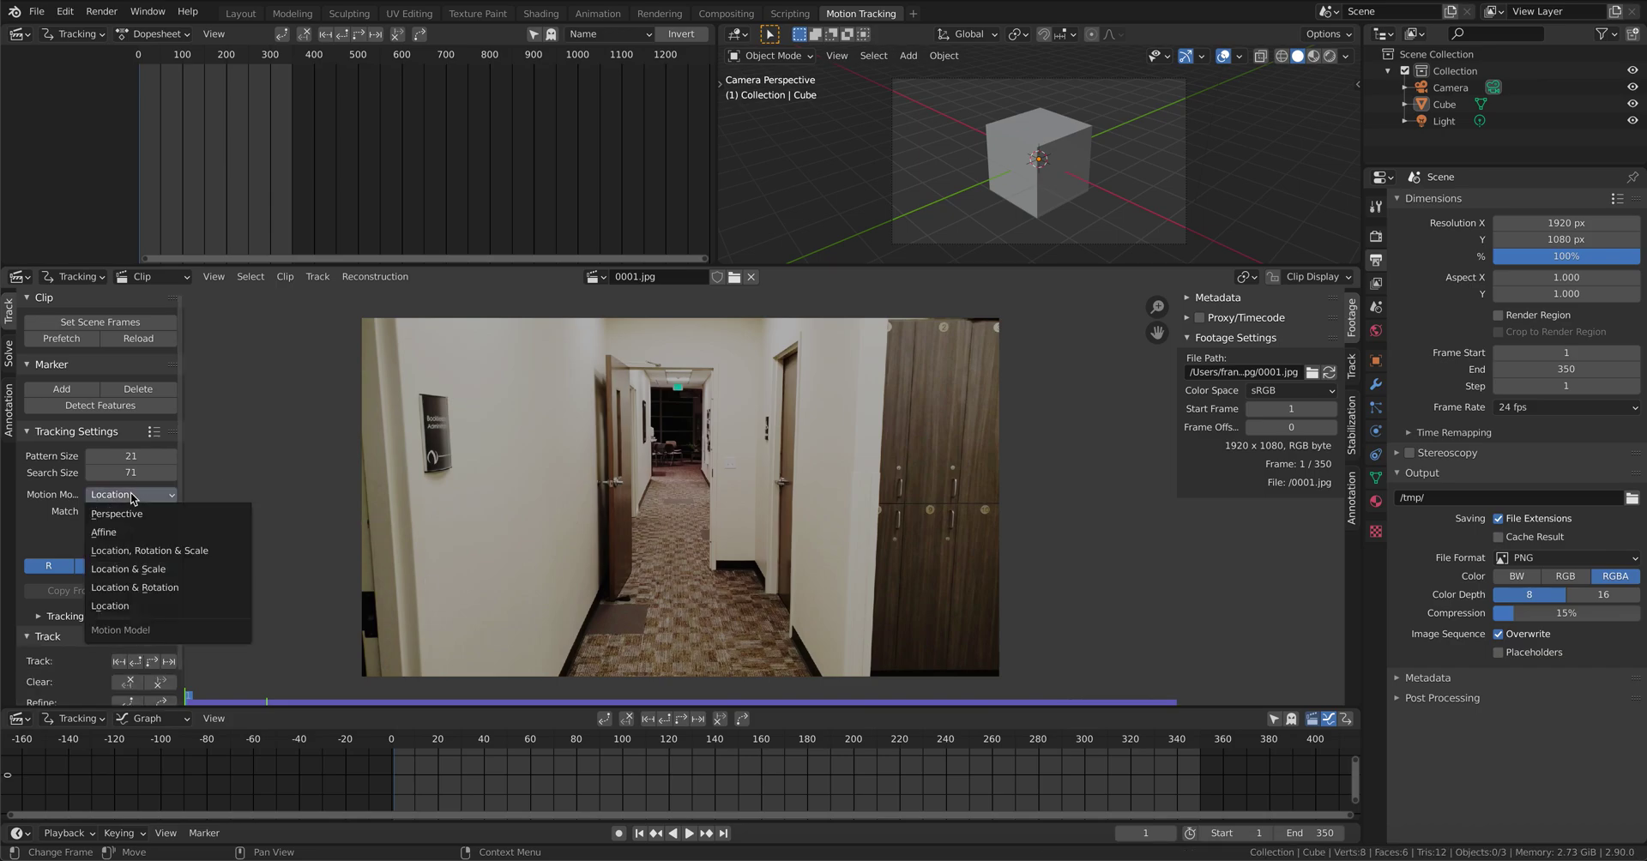
{"action": "left_click", "coordinate": [112, 610]}
Step: Detect features with threshold 0.010 and distance 70
{"action": "left_click", "coordinate": [111, 406]}
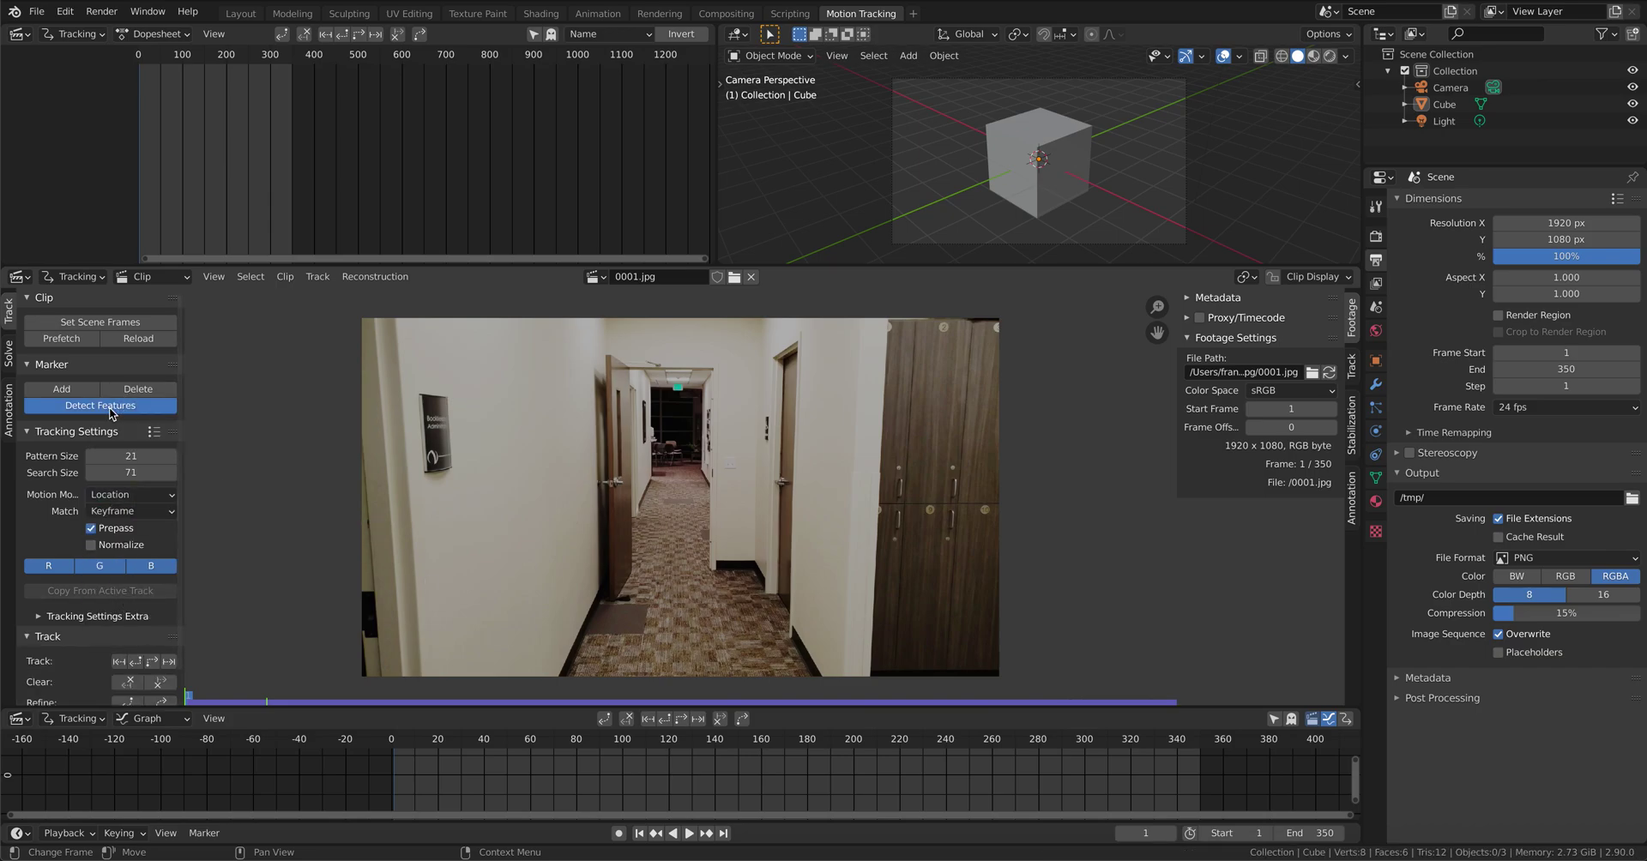
{"action": "left_click", "coordinate": [210, 695]}
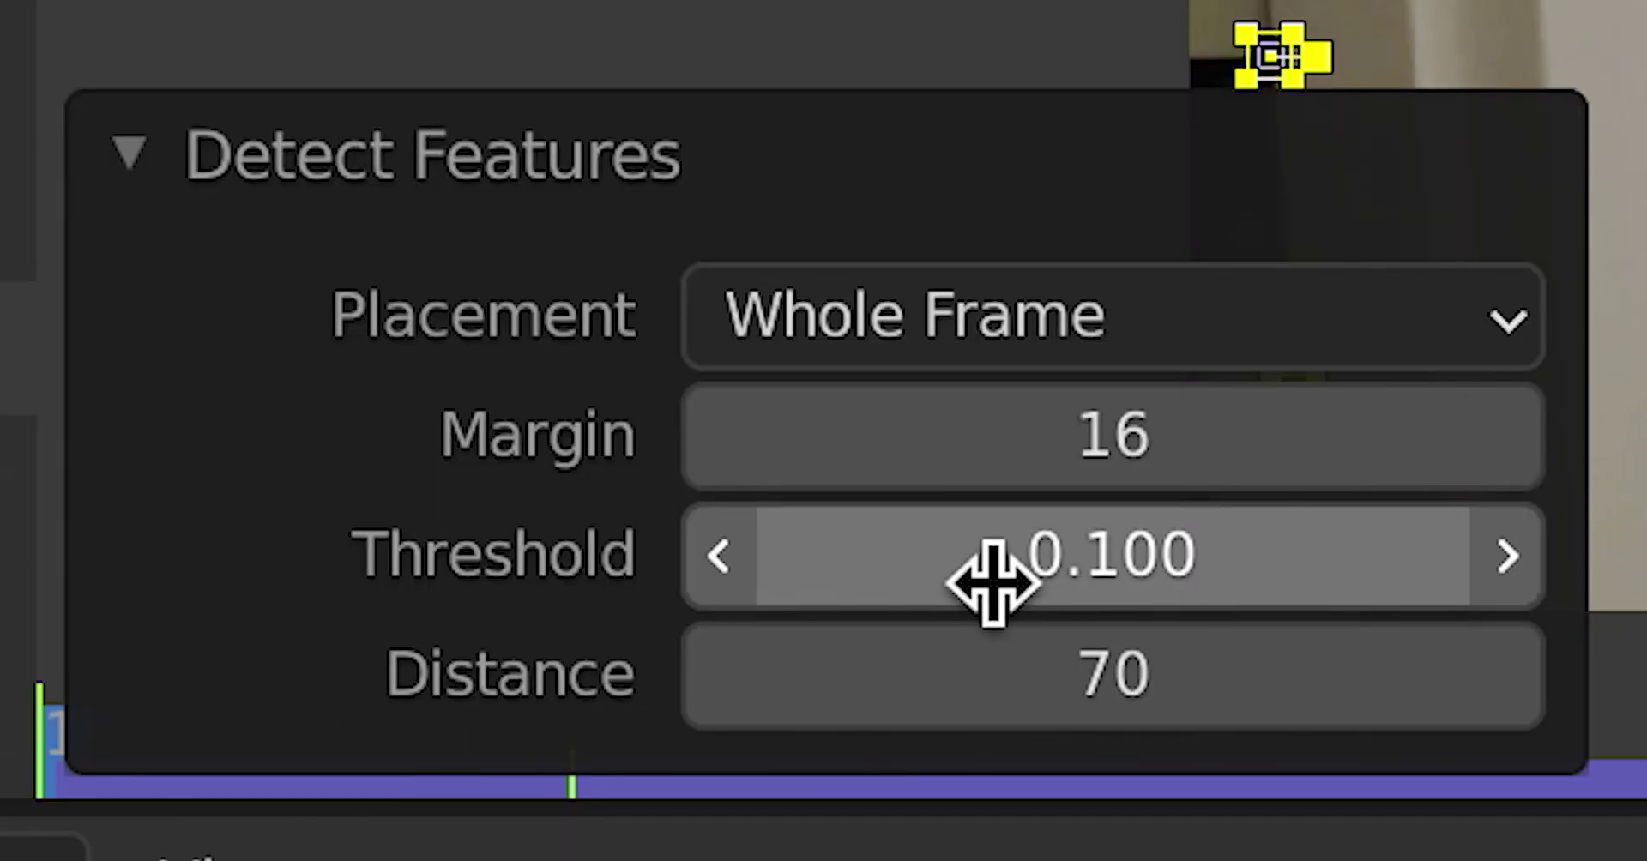
{"action": "left_click", "coordinate": [332, 669]}
{"action": "type", "text": "0.0"}
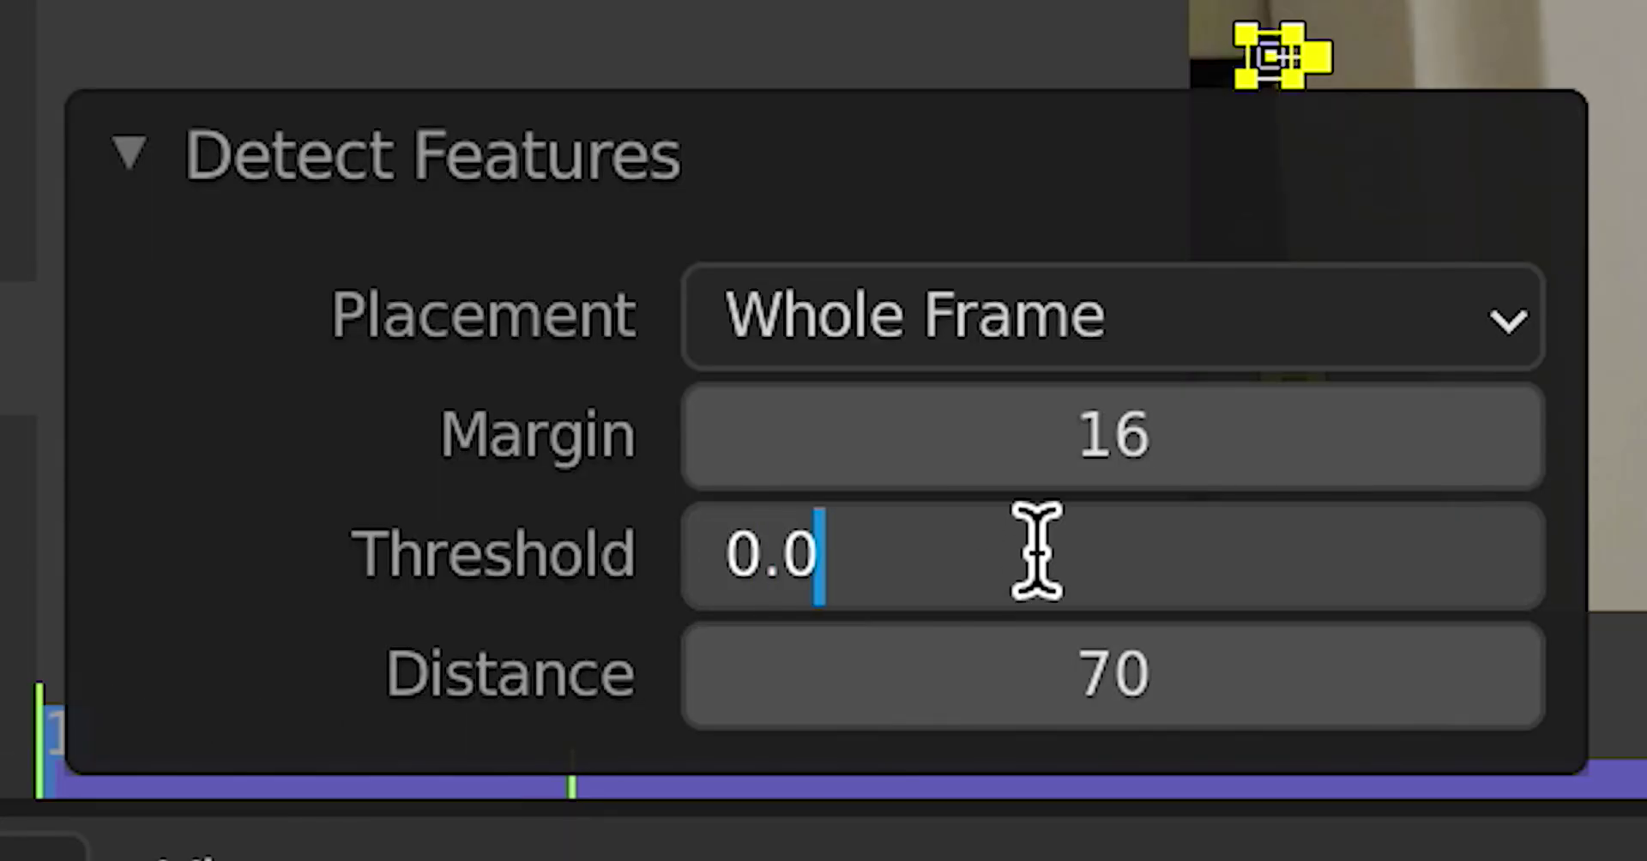
{"action": "type", "text": "1"}
{"action": "key", "text": "Return"}
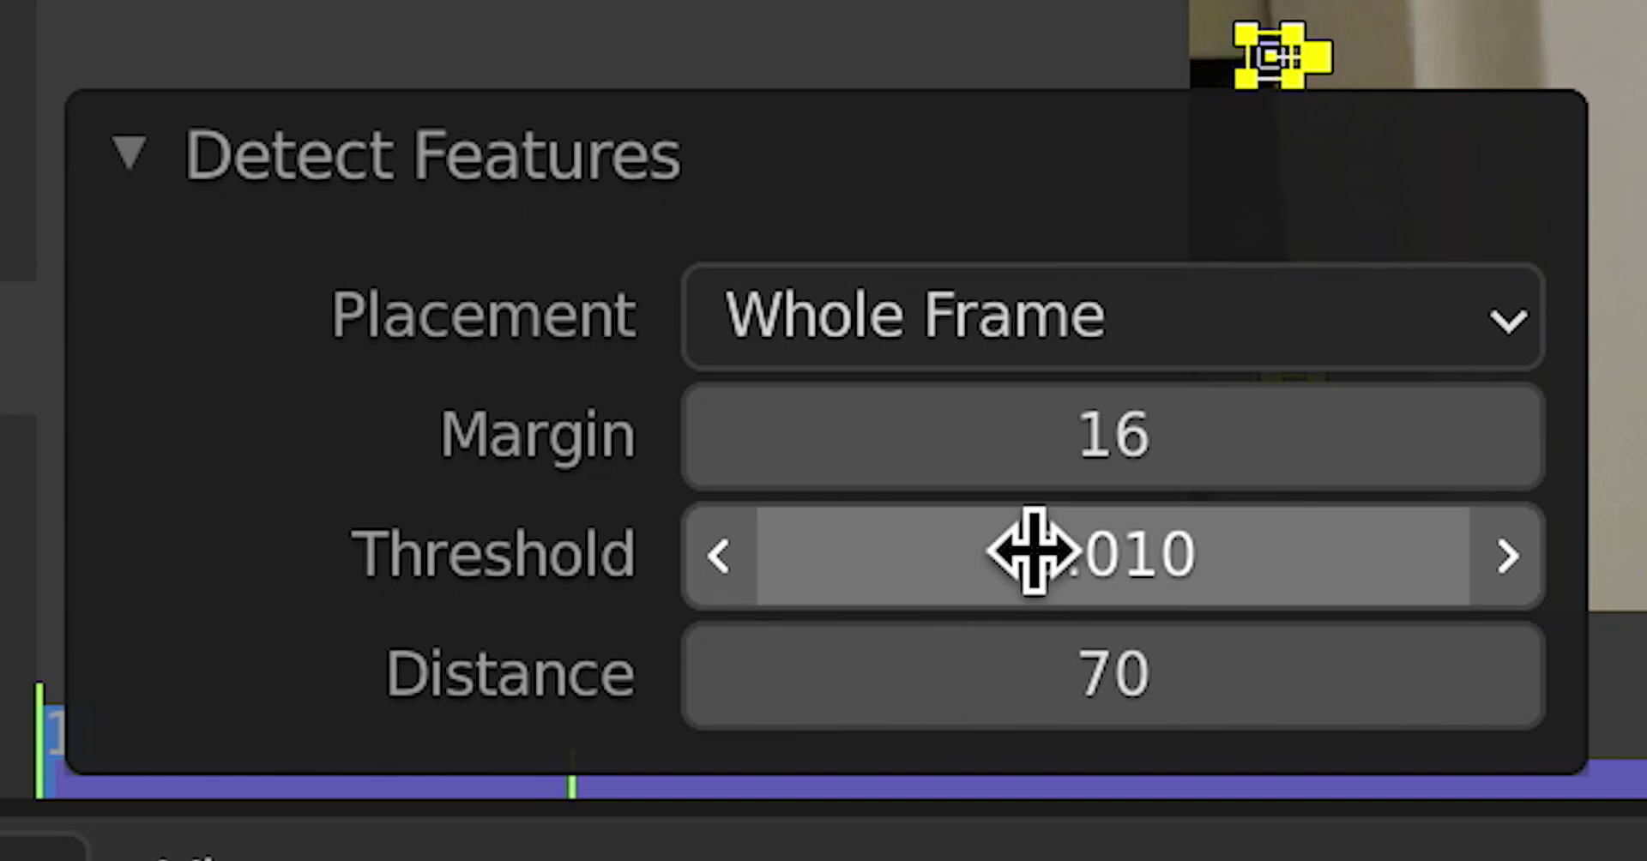
{"action": "left_click", "coordinate": [1194, 709]}
{"action": "left_click", "coordinate": [1072, 686]}
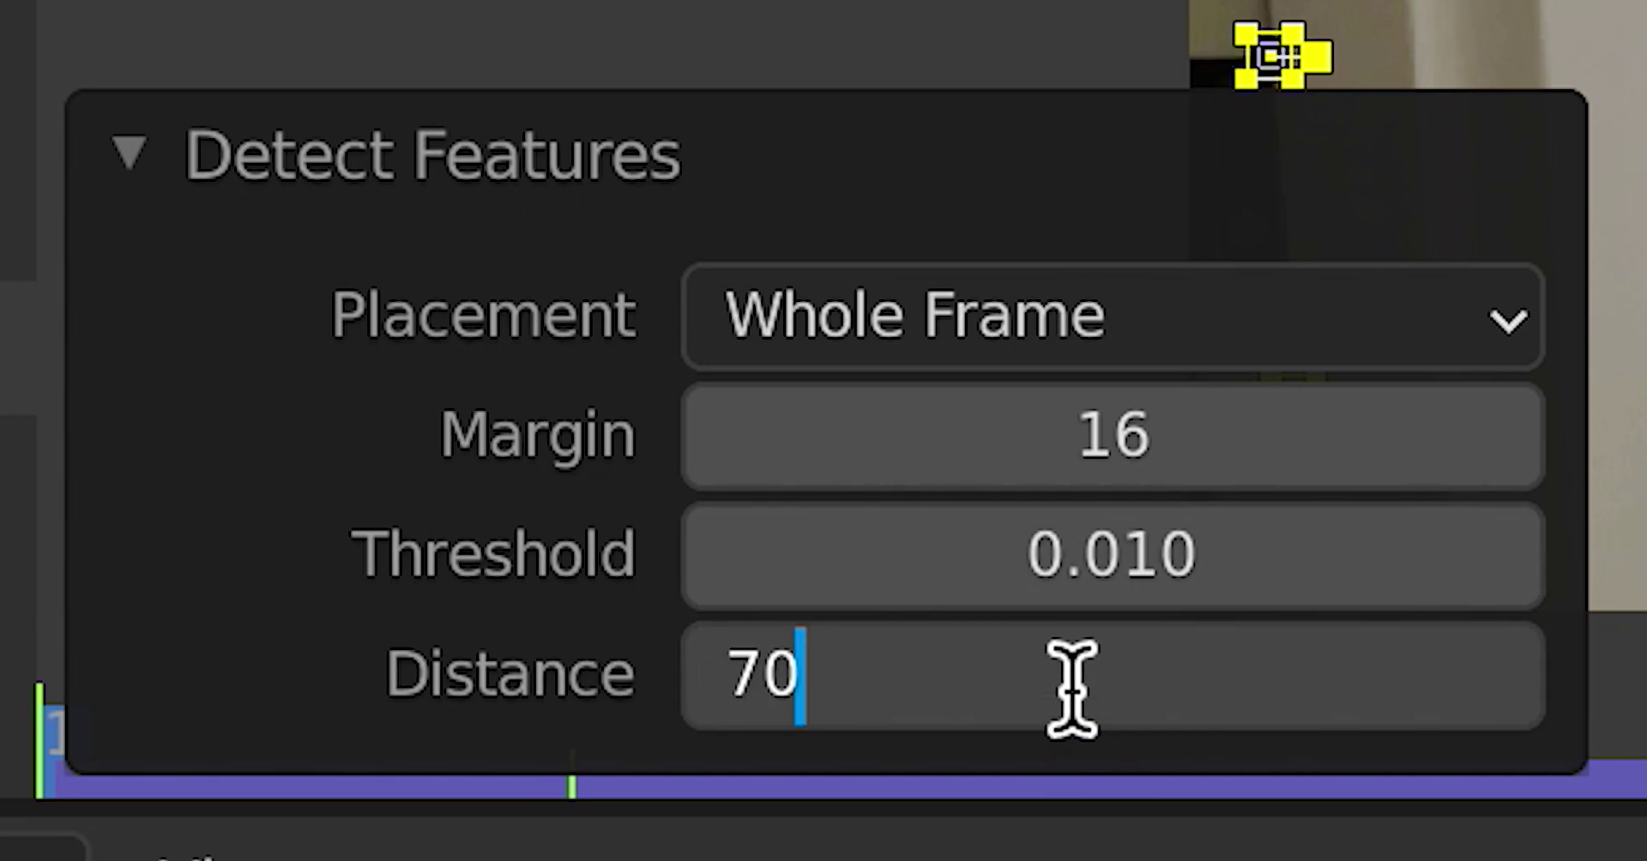
{"action": "key", "text": "Return"}
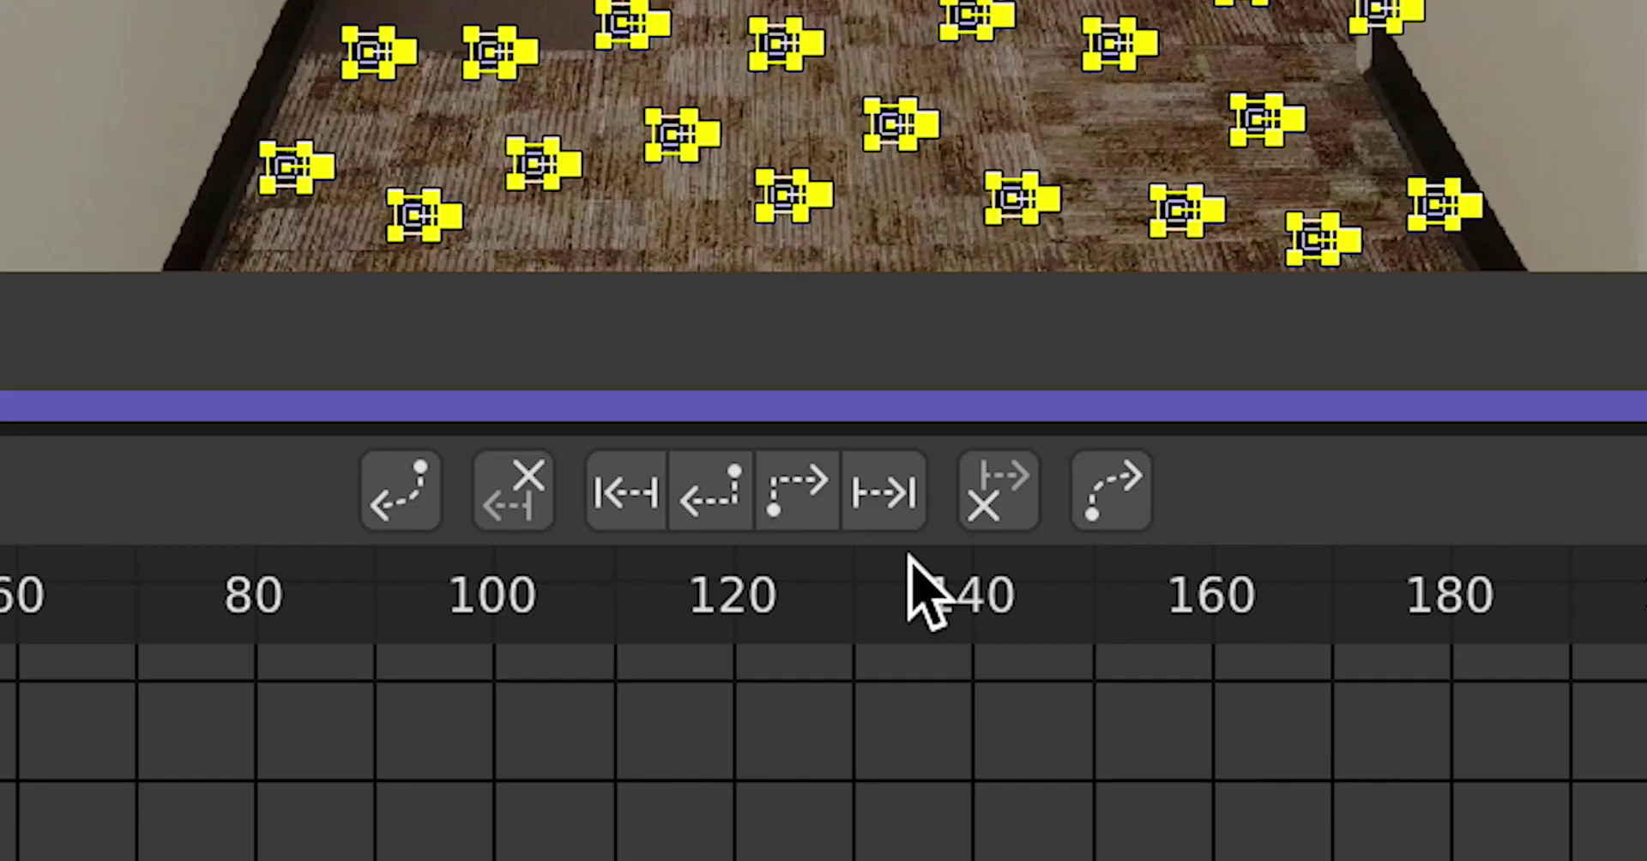
Step: Track markers forward, re-detect features at frame 247, and resume tracking to frame 350
{"action": "left_click", "coordinate": [681, 722]}
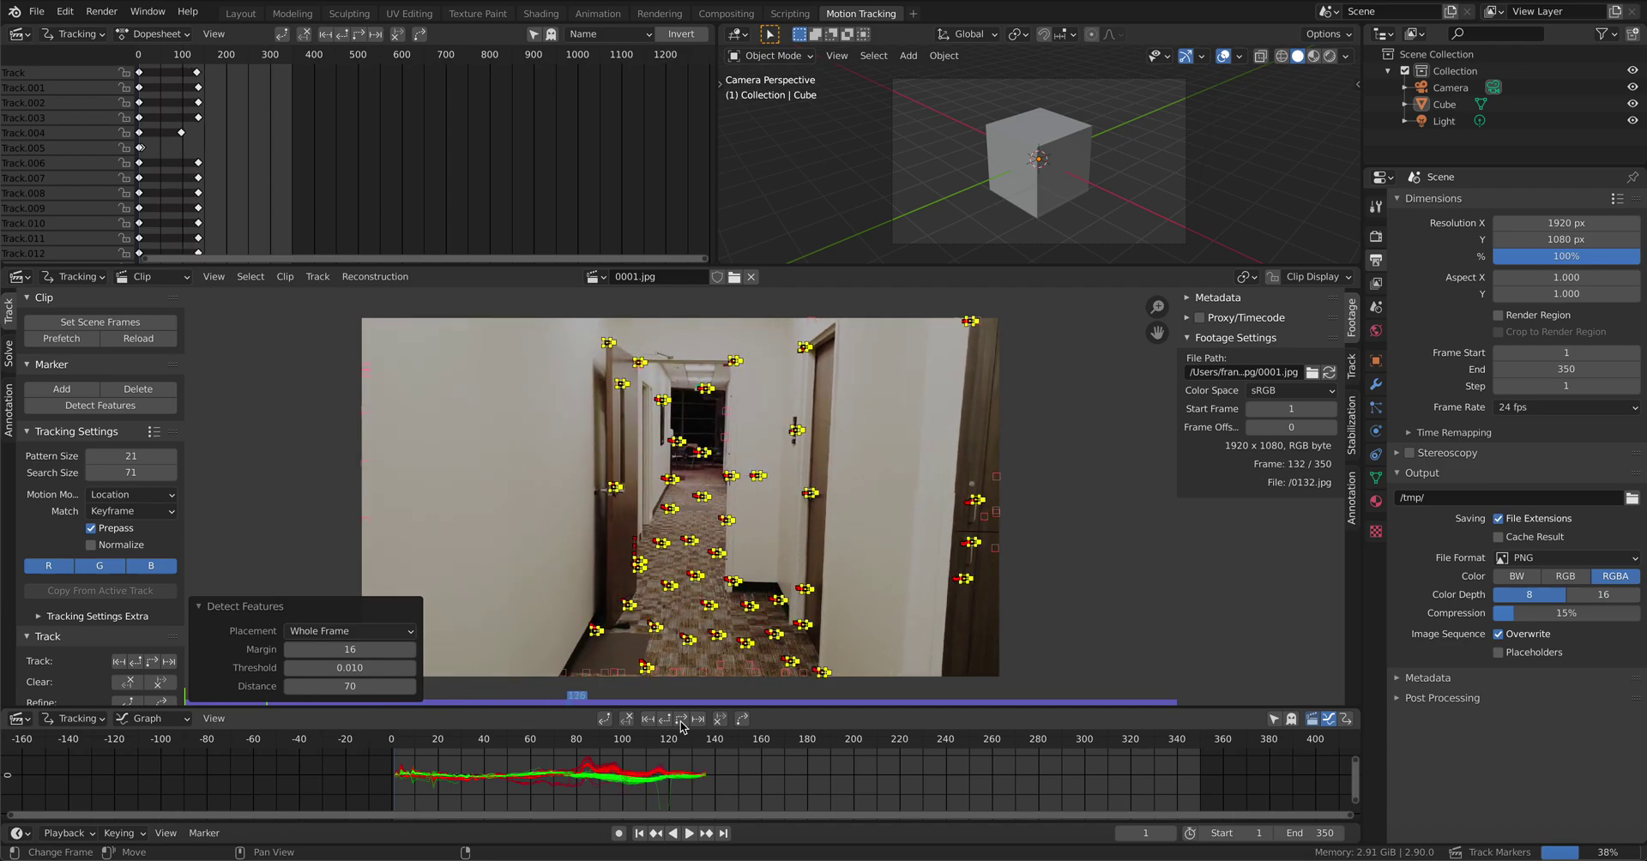
{"action": "key", "text": "Escape"}
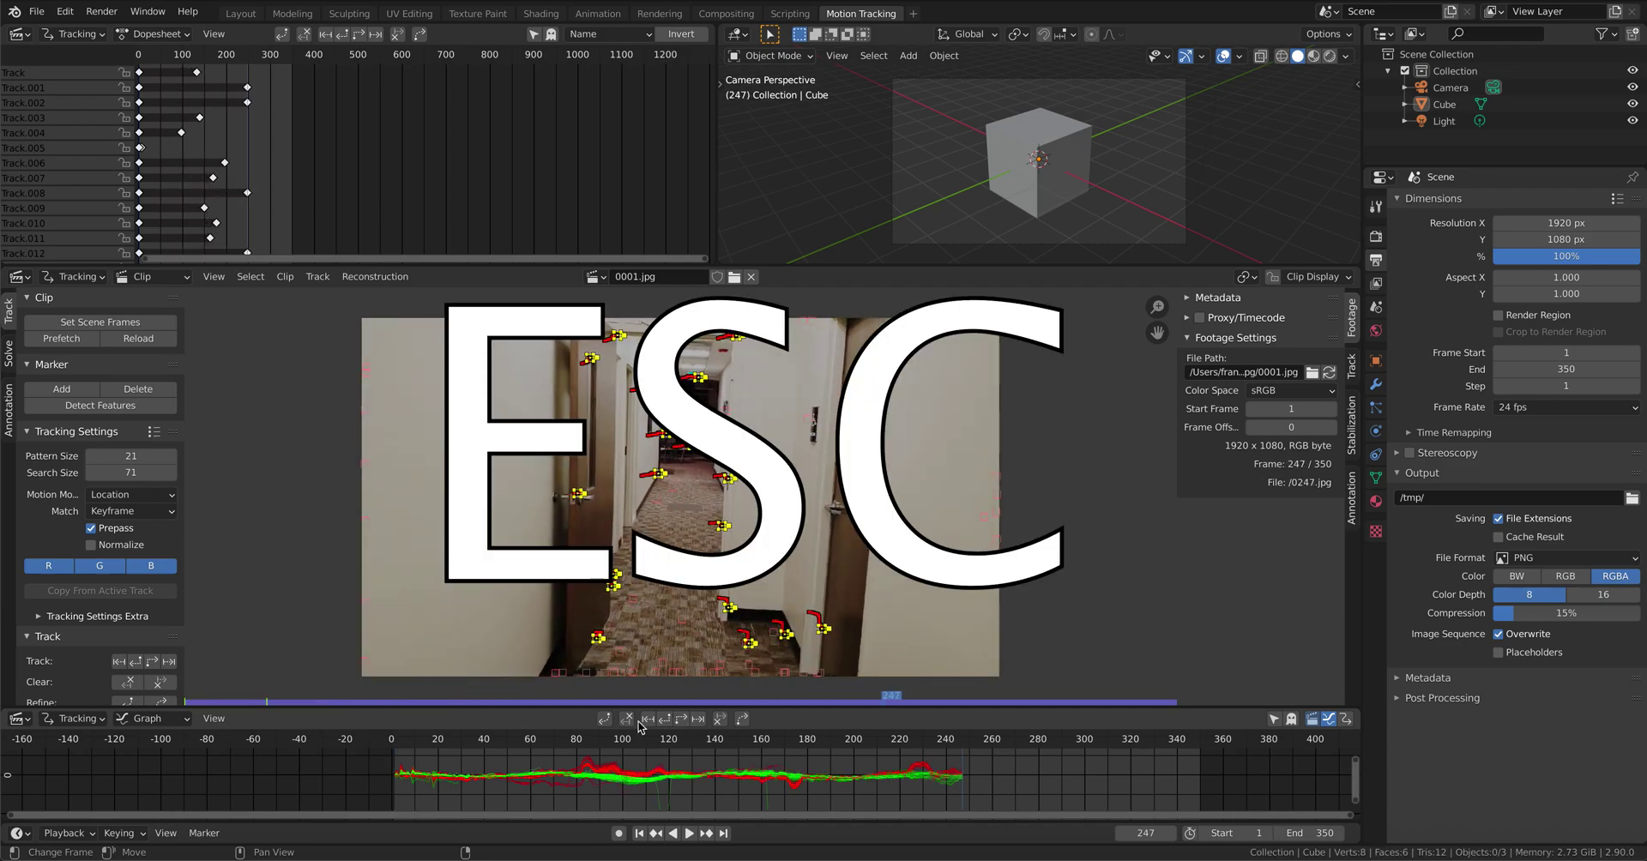
{"action": "left_click", "coordinate": [120, 410]}
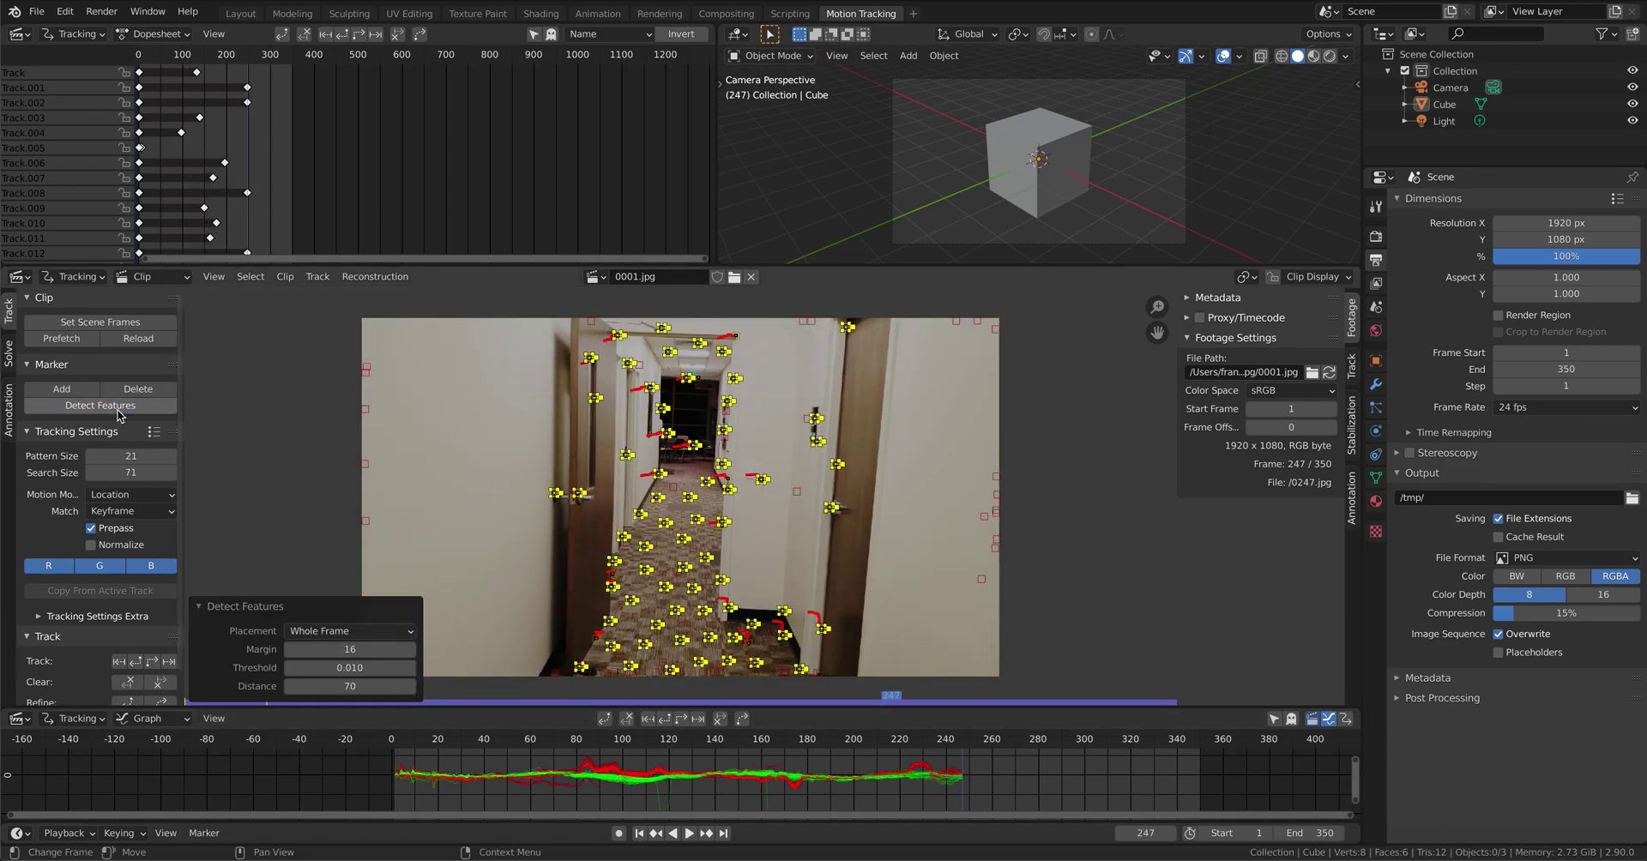
{"action": "left_click", "coordinate": [680, 720]}
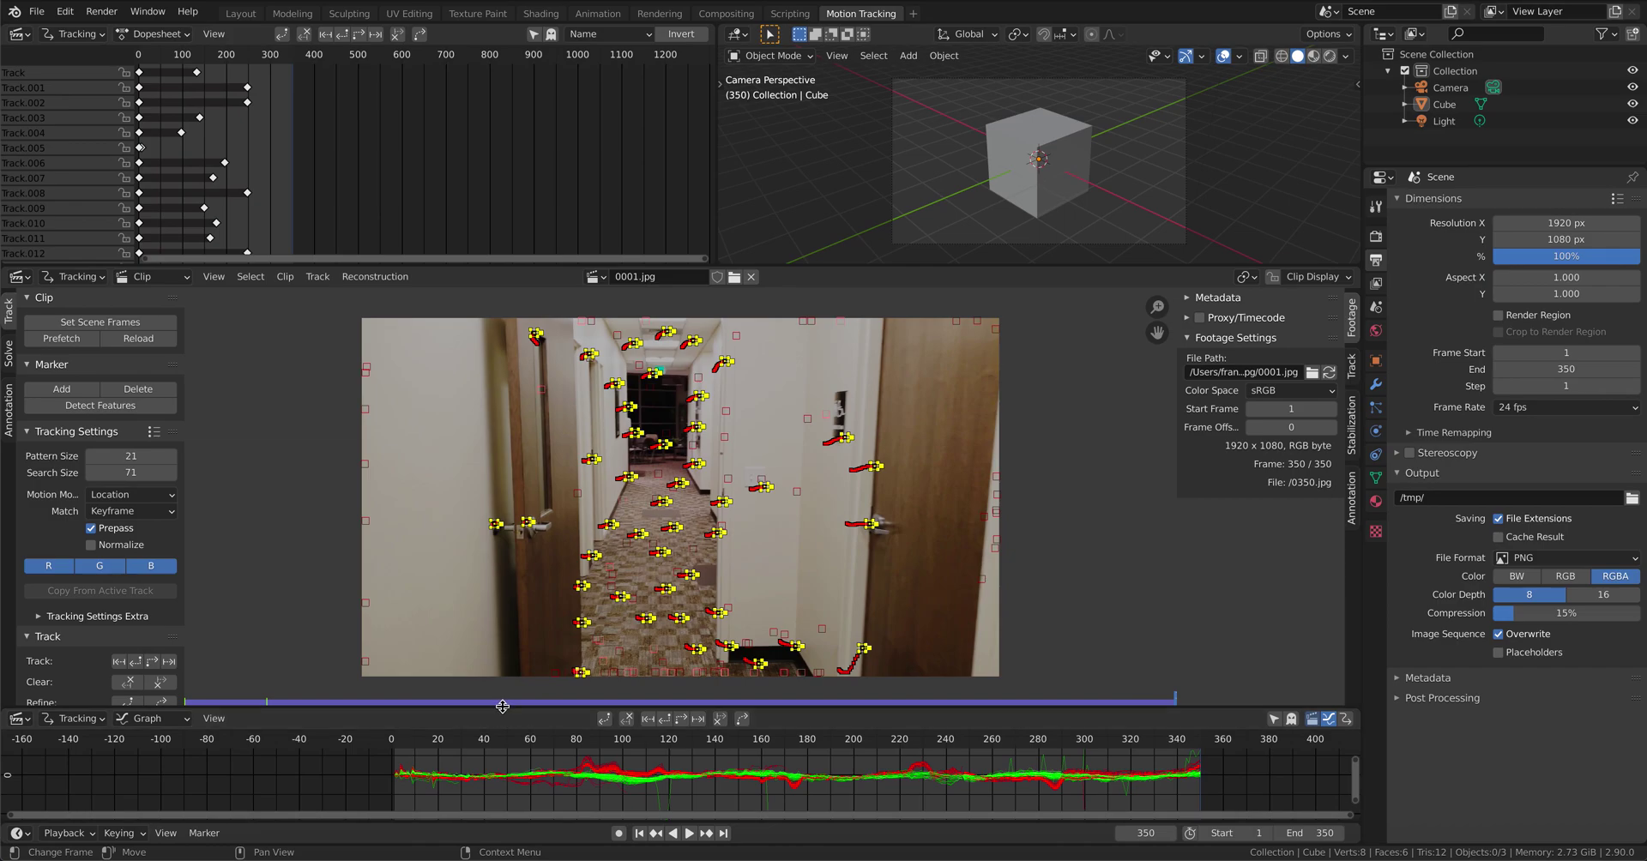
{"action": "left_click_drag", "start_coordinate": [503, 705], "coordinate": [471, 631]}
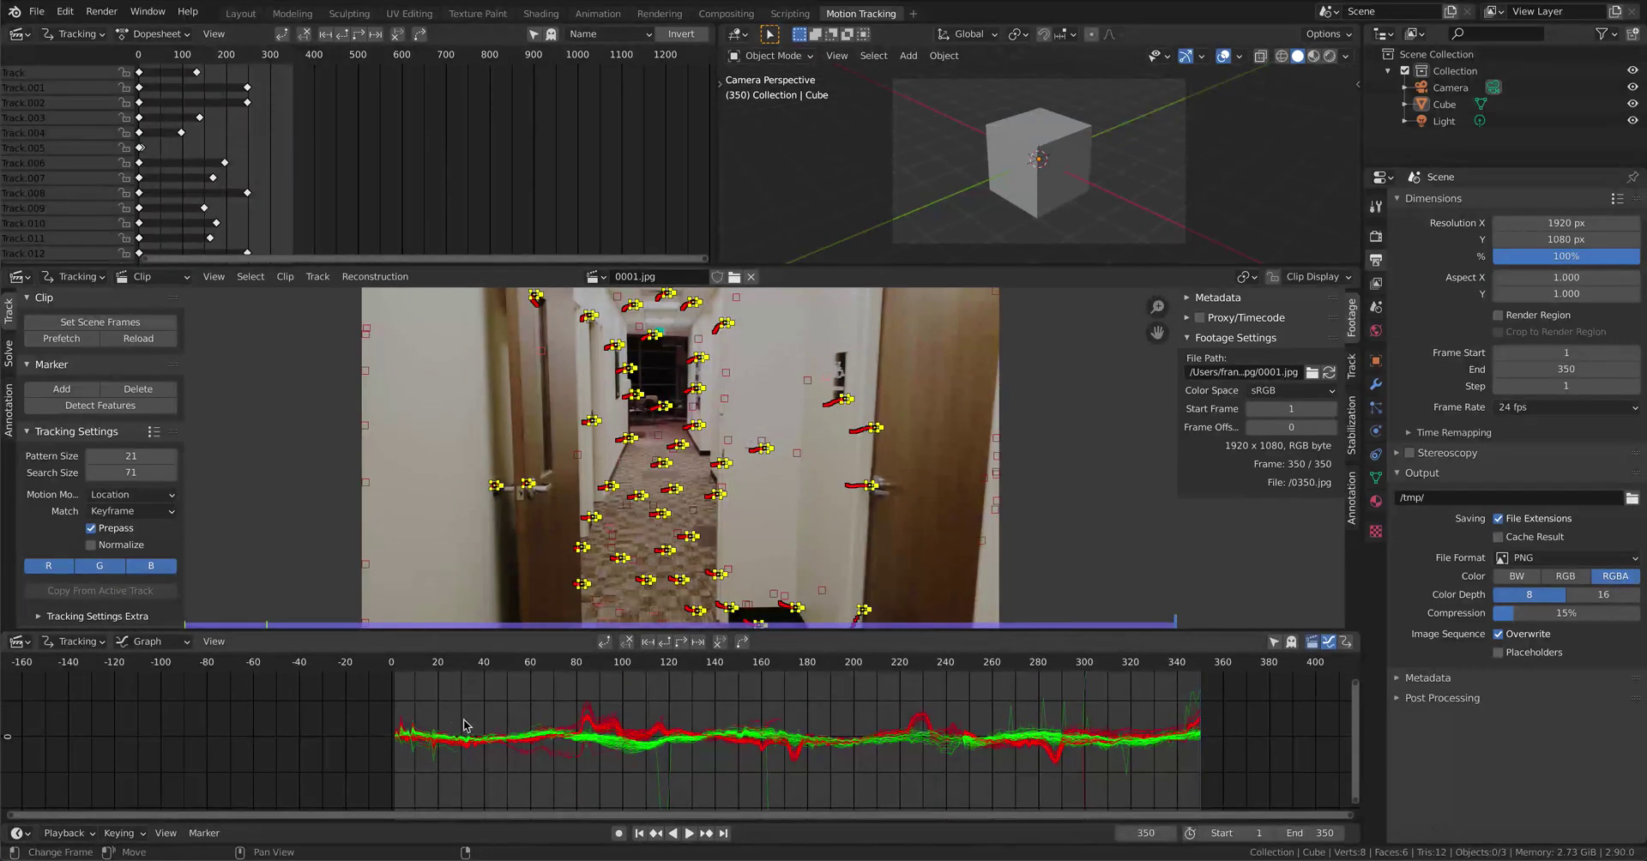
Step: Deselect all markers and run Filter Tracks with a track threshold of 15
{"action": "left_click", "coordinate": [10, 353]}
{"action": "key", "text": "alt+a"}
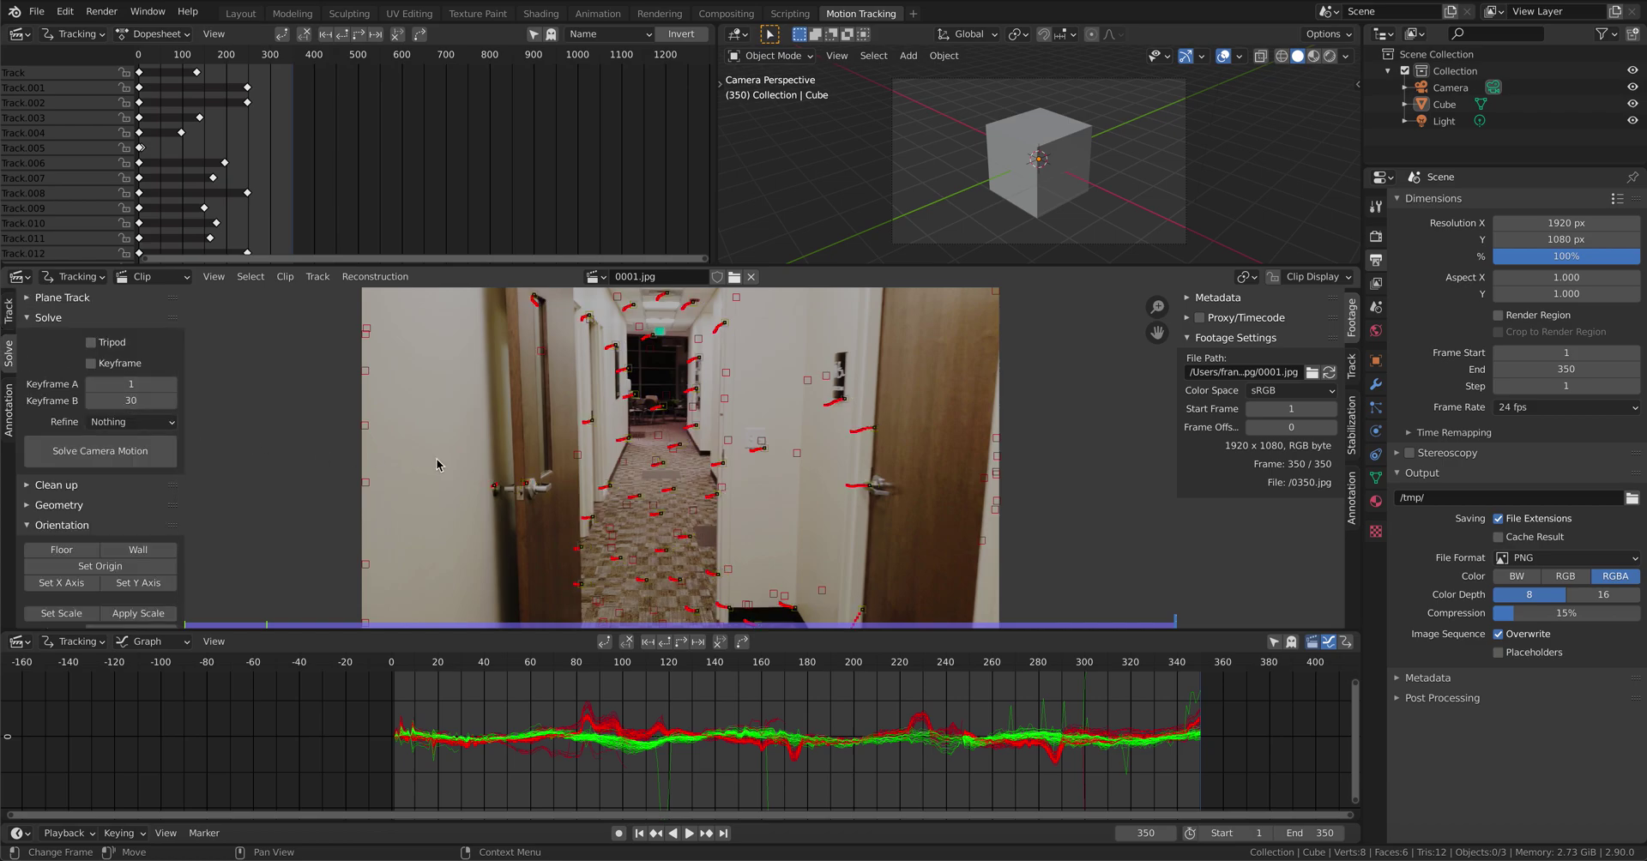
{"action": "scroll", "coordinate": [93, 504], "scroll_direction": "down", "scroll_amount": 1}
{"action": "scroll", "coordinate": [85, 519], "scroll_direction": "down", "scroll_amount": 2}
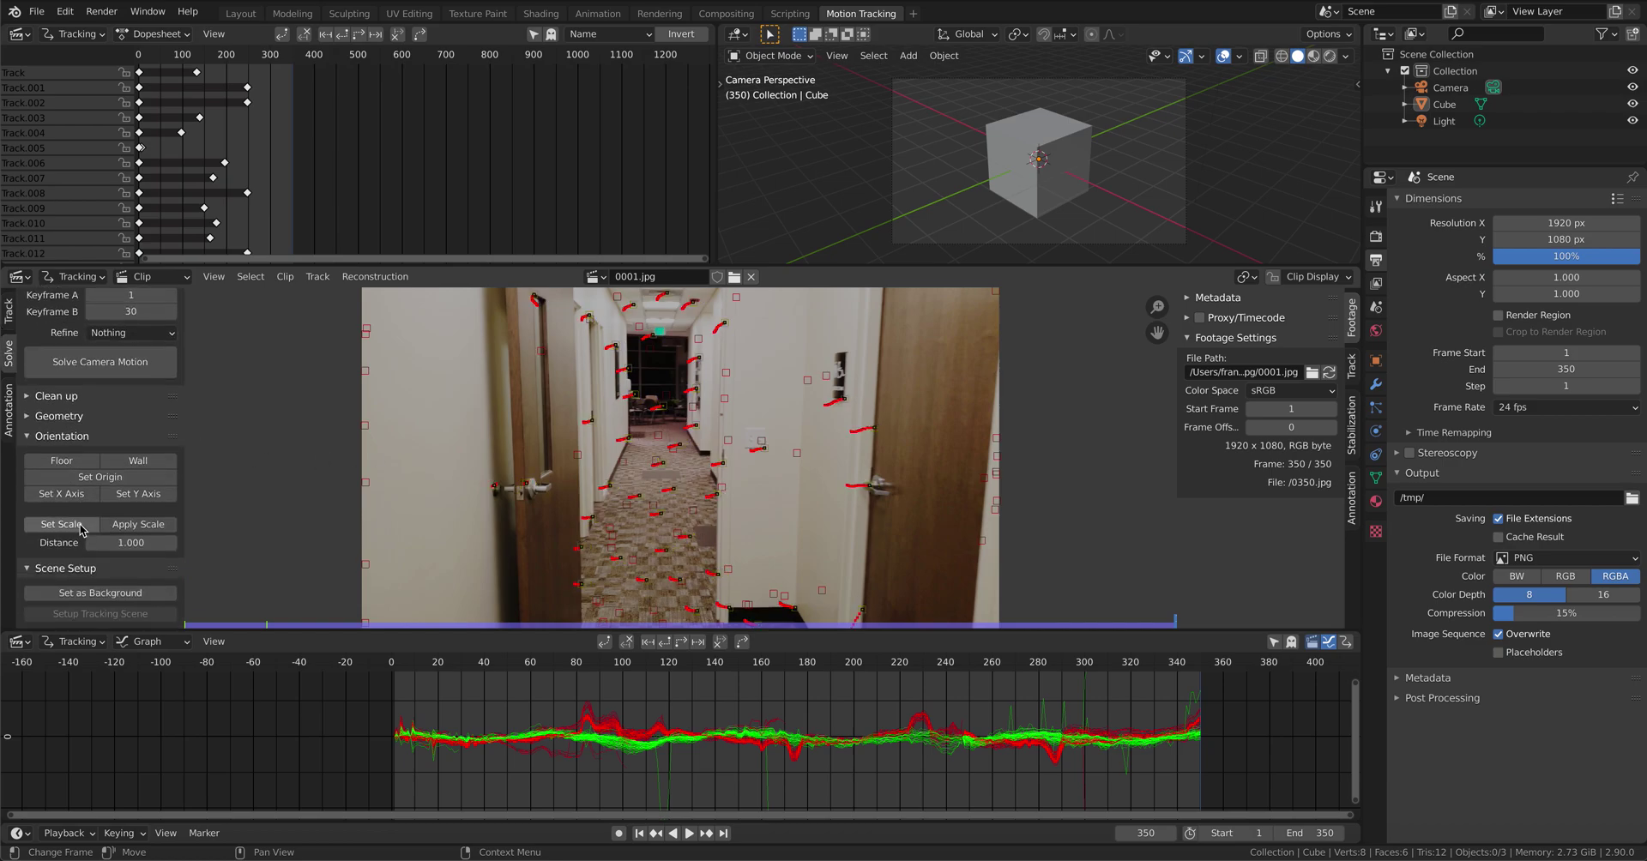
{"action": "scroll", "coordinate": [82, 530], "scroll_direction": "up", "scroll_amount": 2}
{"action": "scroll", "coordinate": [82, 530], "scroll_direction": "up", "scroll_amount": 1}
{"action": "left_click", "coordinate": [65, 495]}
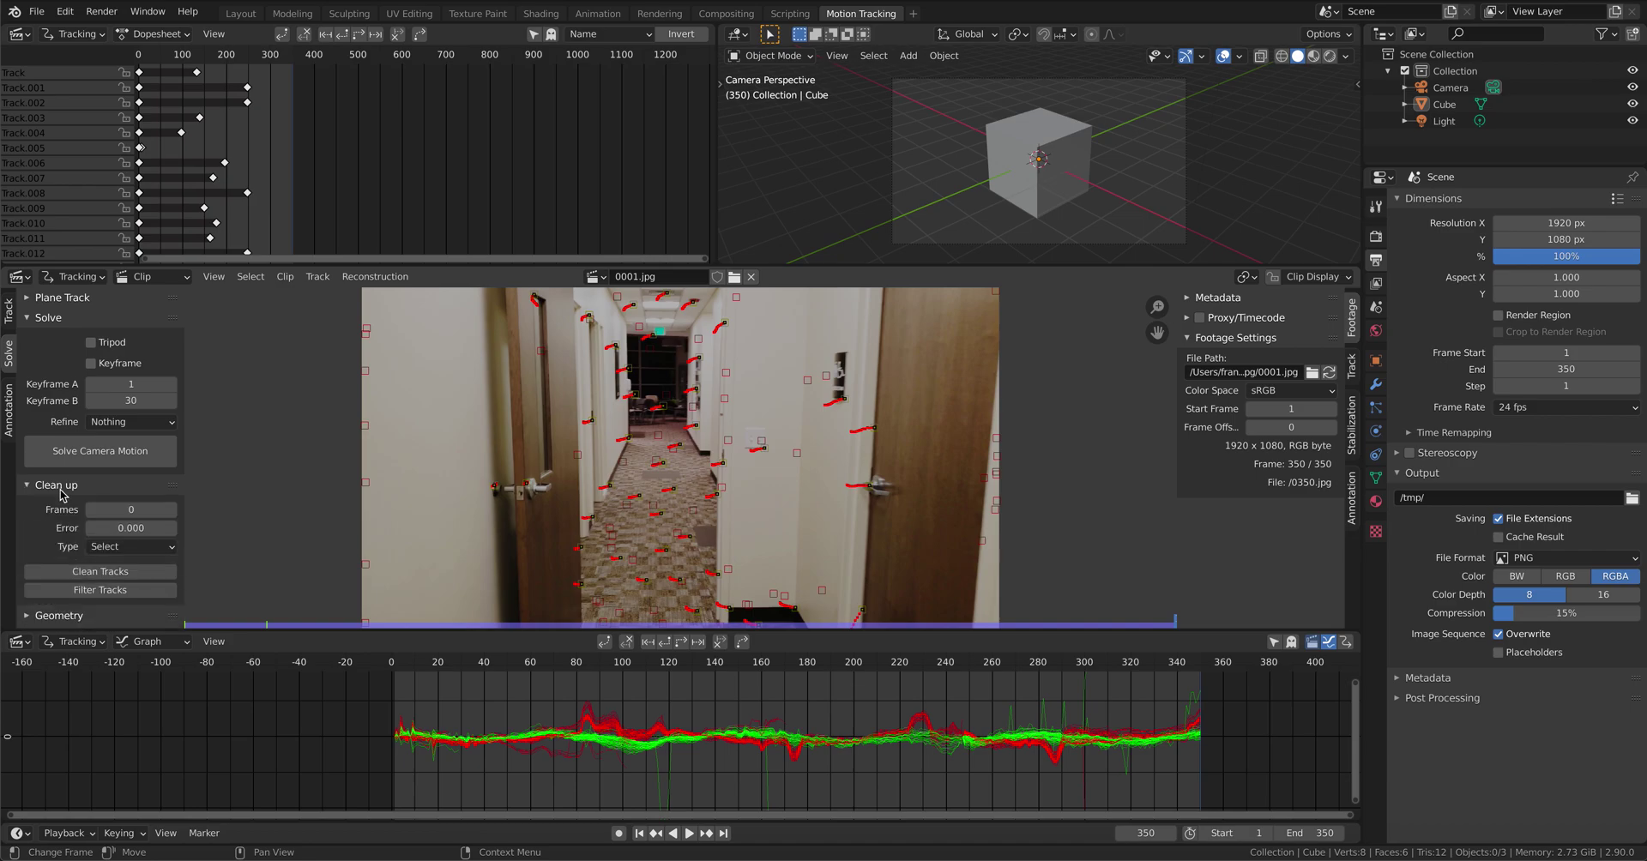
{"action": "scroll", "coordinate": [69, 493], "scroll_direction": "down", "scroll_amount": 2}
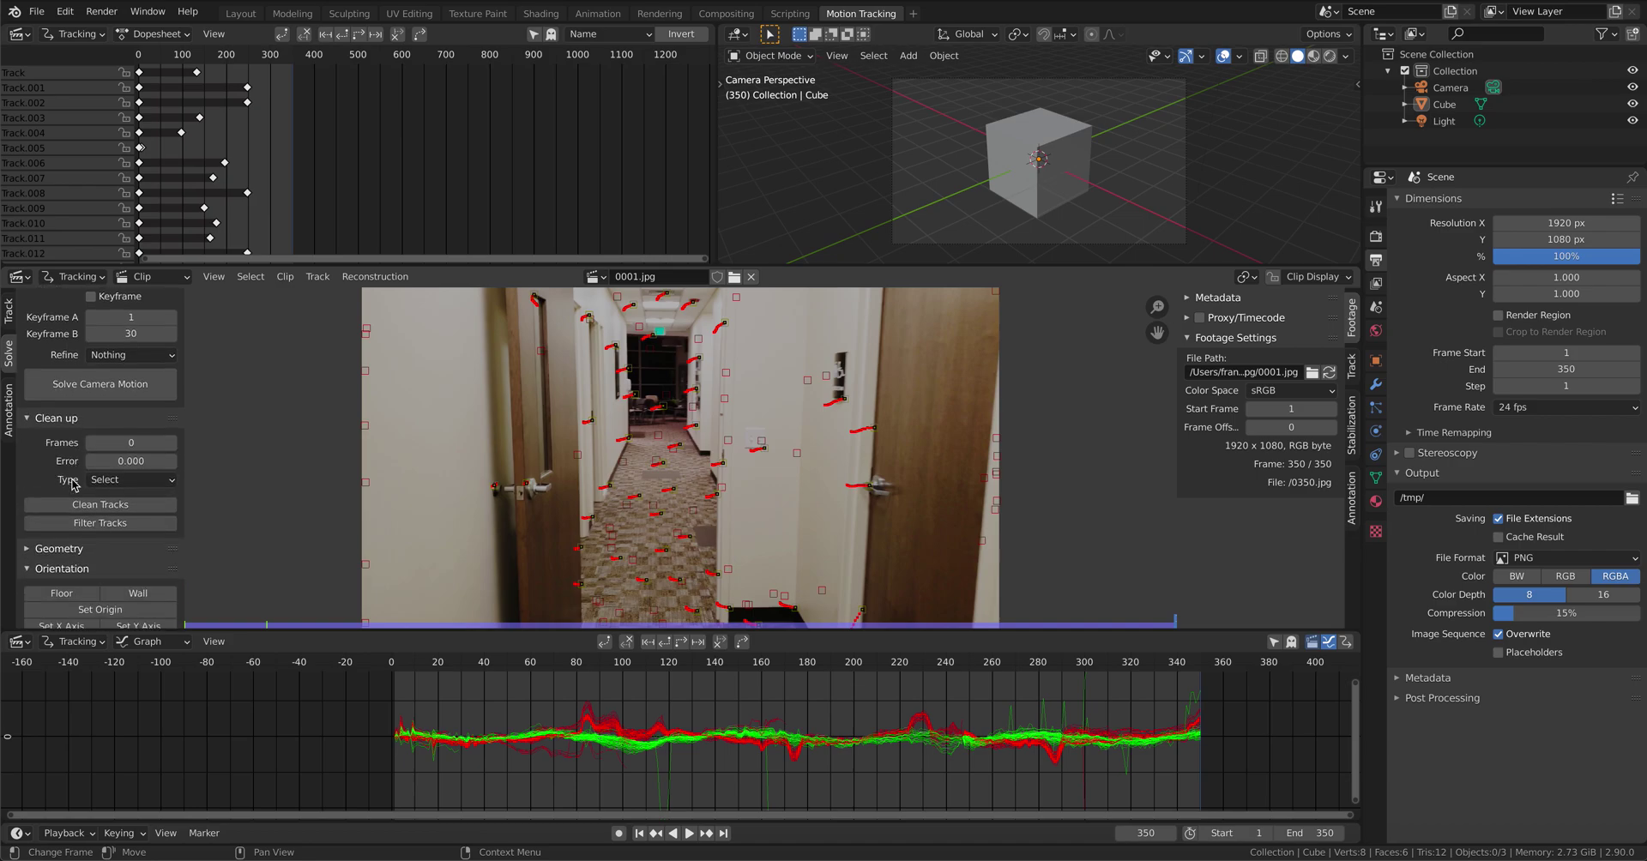
{"action": "left_click", "coordinate": [102, 523]}
{"action": "left_click", "coordinate": [332, 609]}
{"action": "type", "text": "1"}
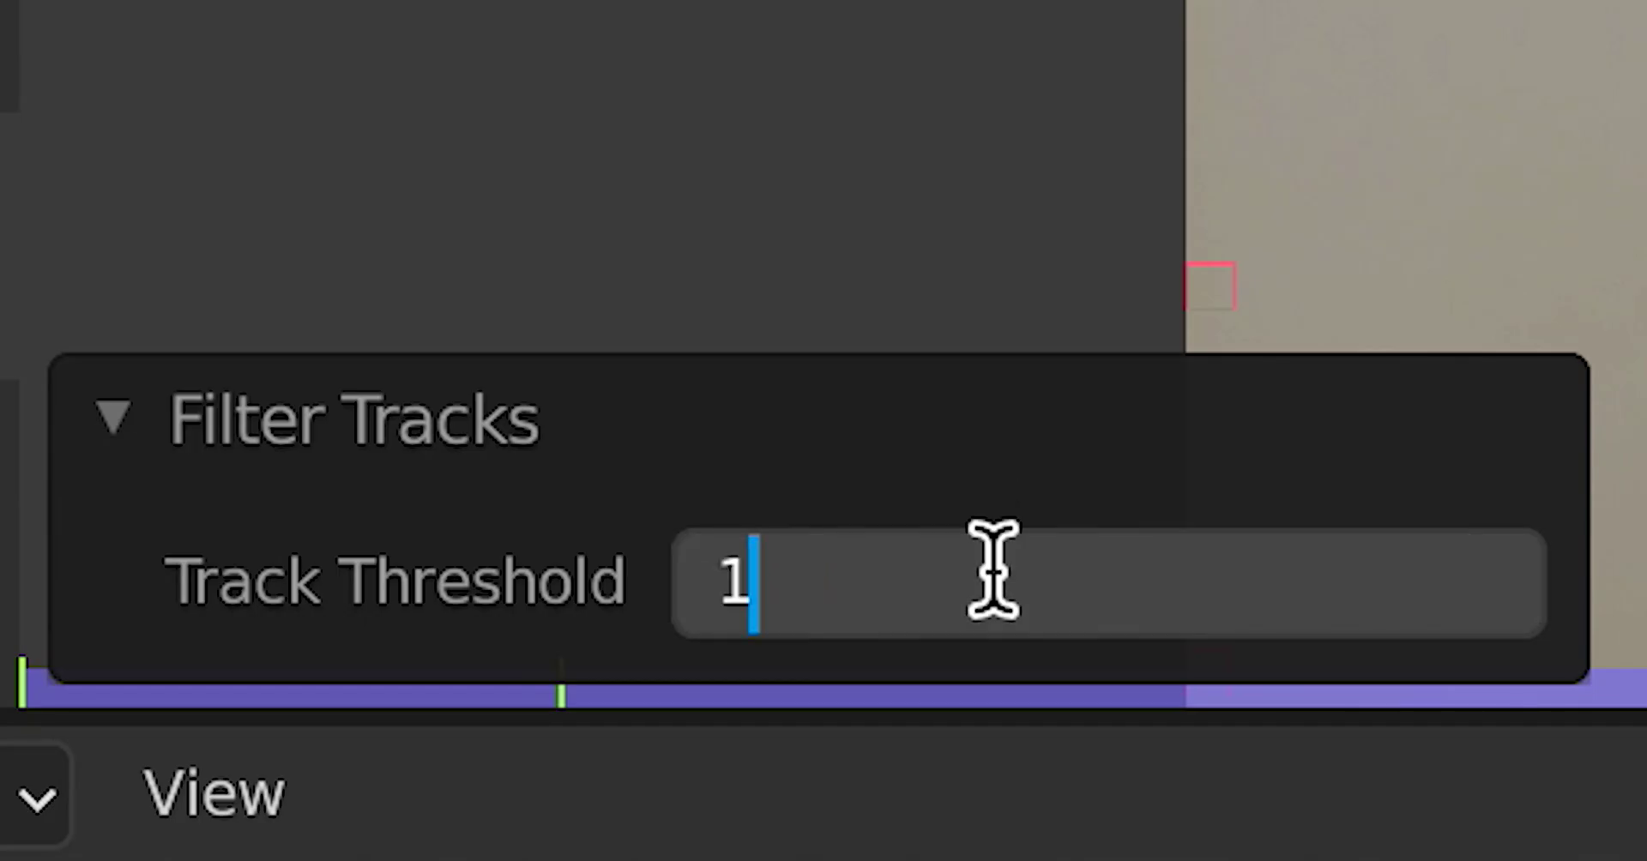
{"action": "type", "text": "5"}
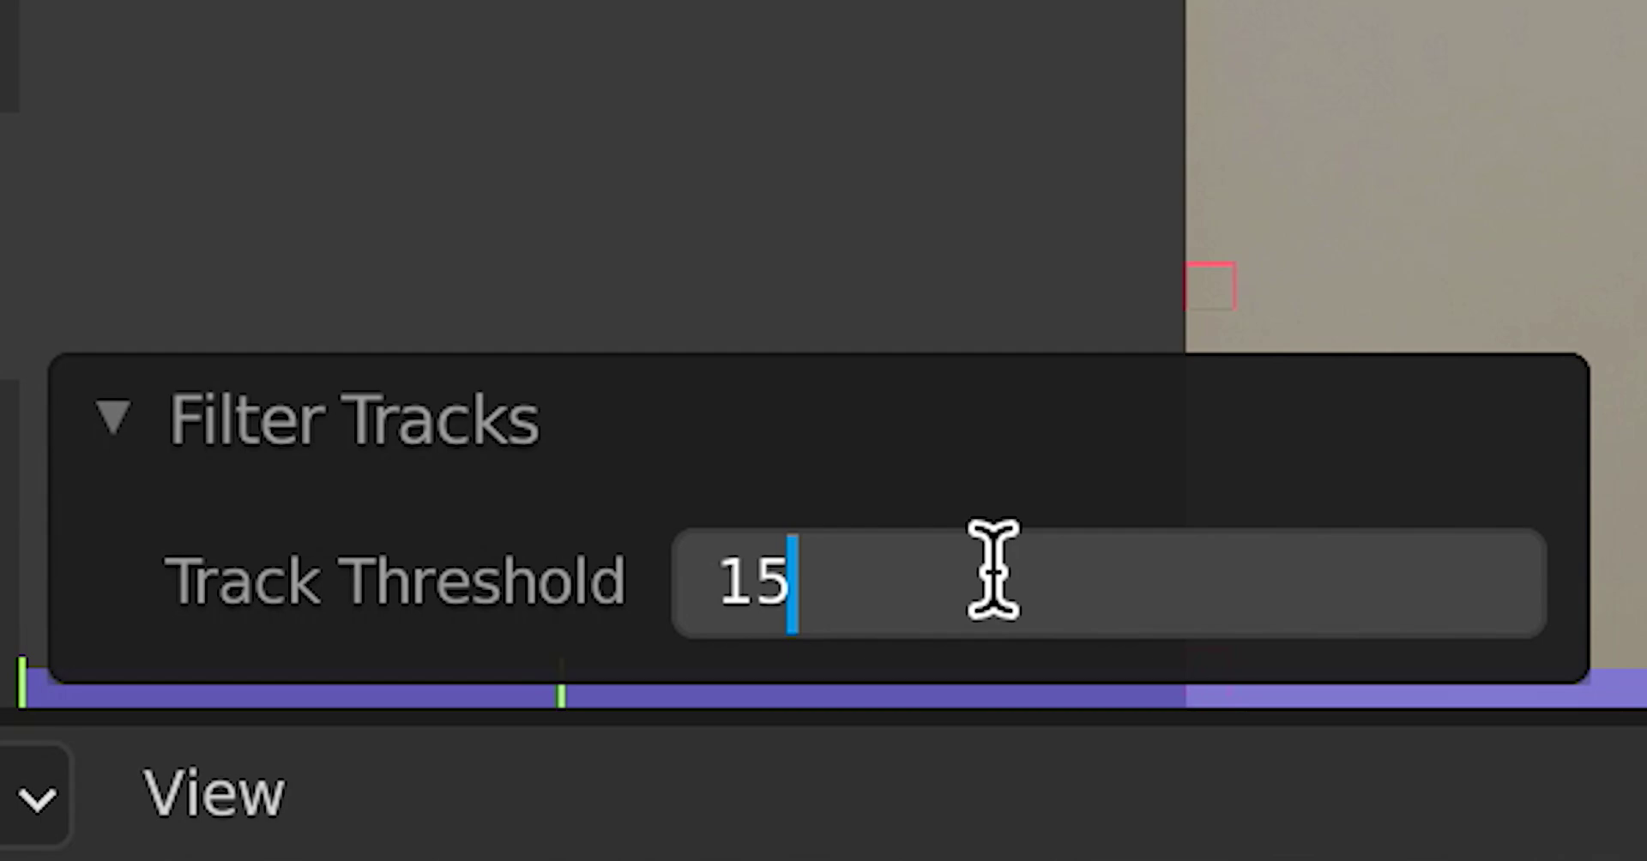
{"action": "key", "text": "Return"}
Step: Delete the three flagged problematic tracks
{"action": "key", "text": "x"}
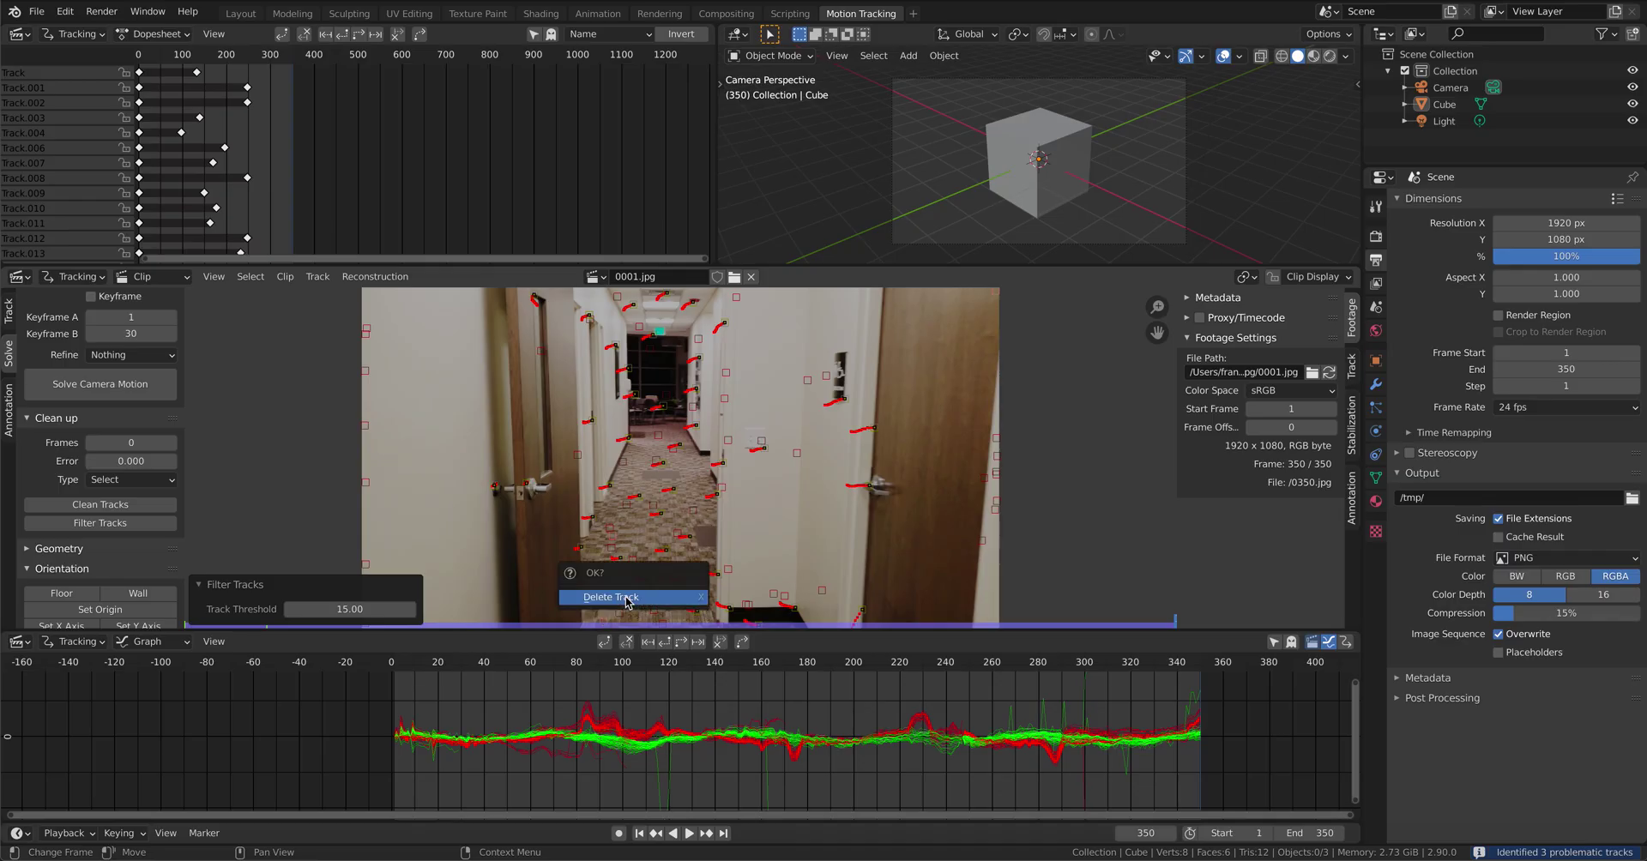
{"action": "left_click", "coordinate": [627, 598]}
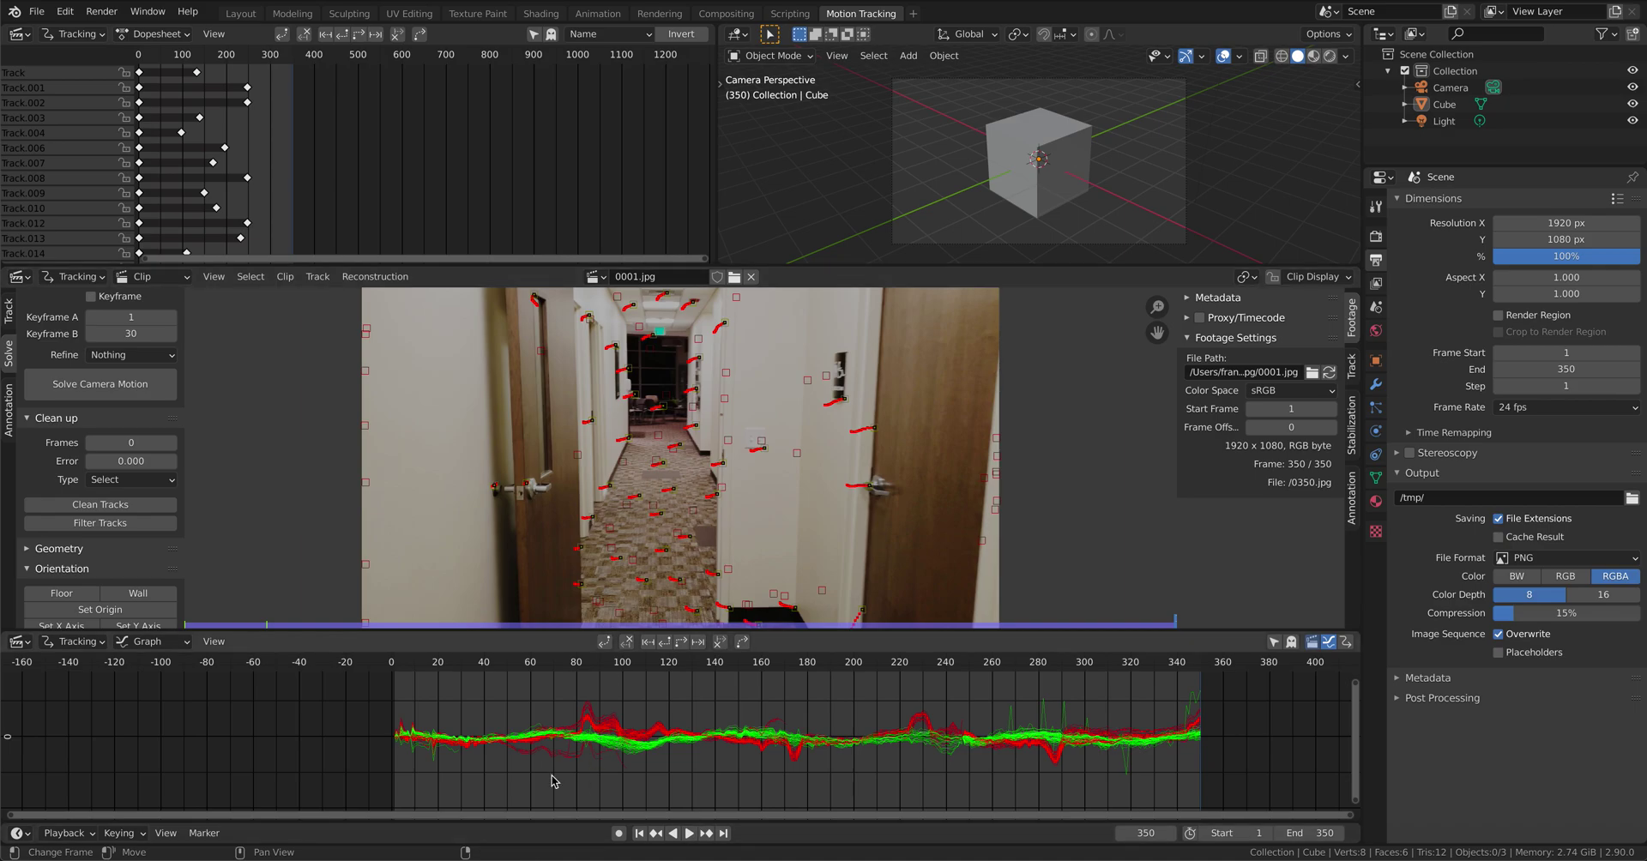
{"action": "scroll", "coordinate": [496, 579], "scroll_direction": "down", "scroll_amount": 1}
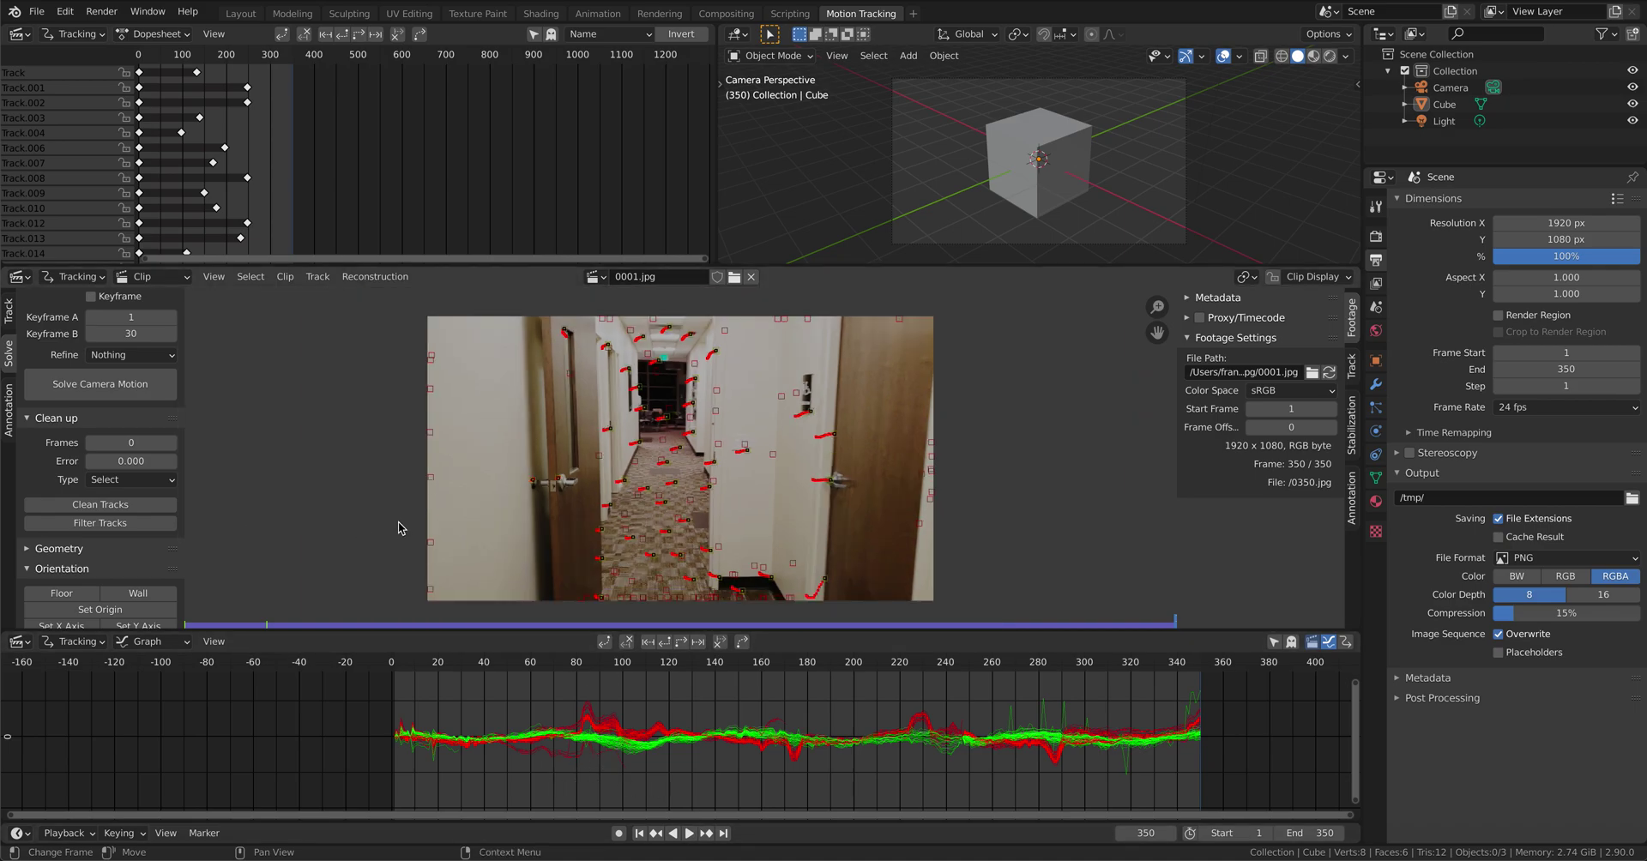
Step: Solve camera motion refining focal length, K1 and K2, reaching 1.58 px error
{"action": "left_click", "coordinate": [142, 357]}
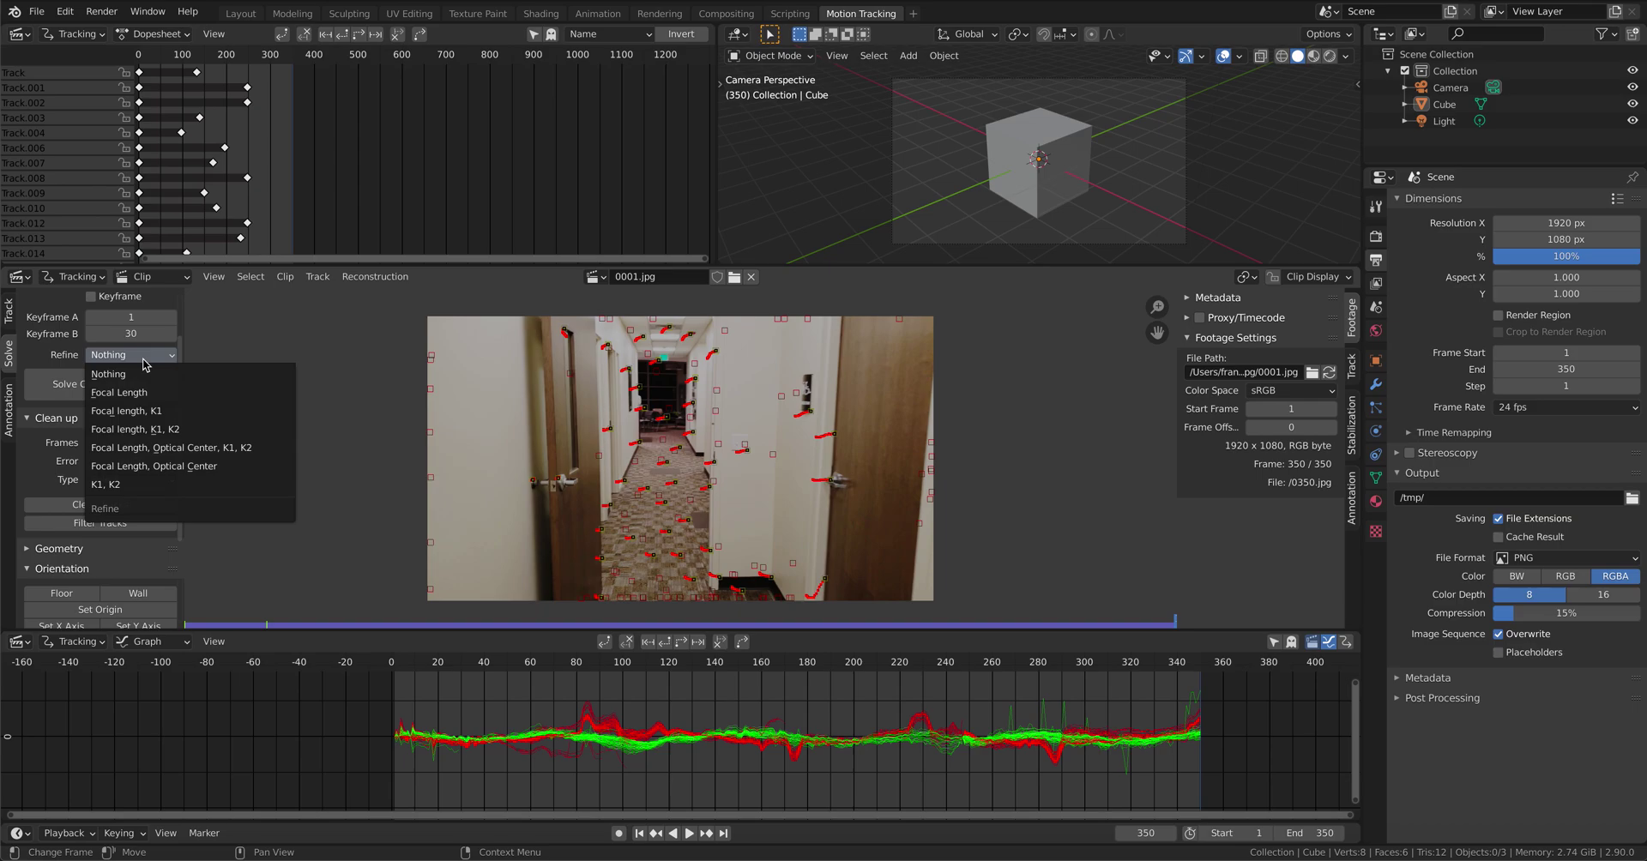
{"action": "left_click", "coordinate": [157, 436]}
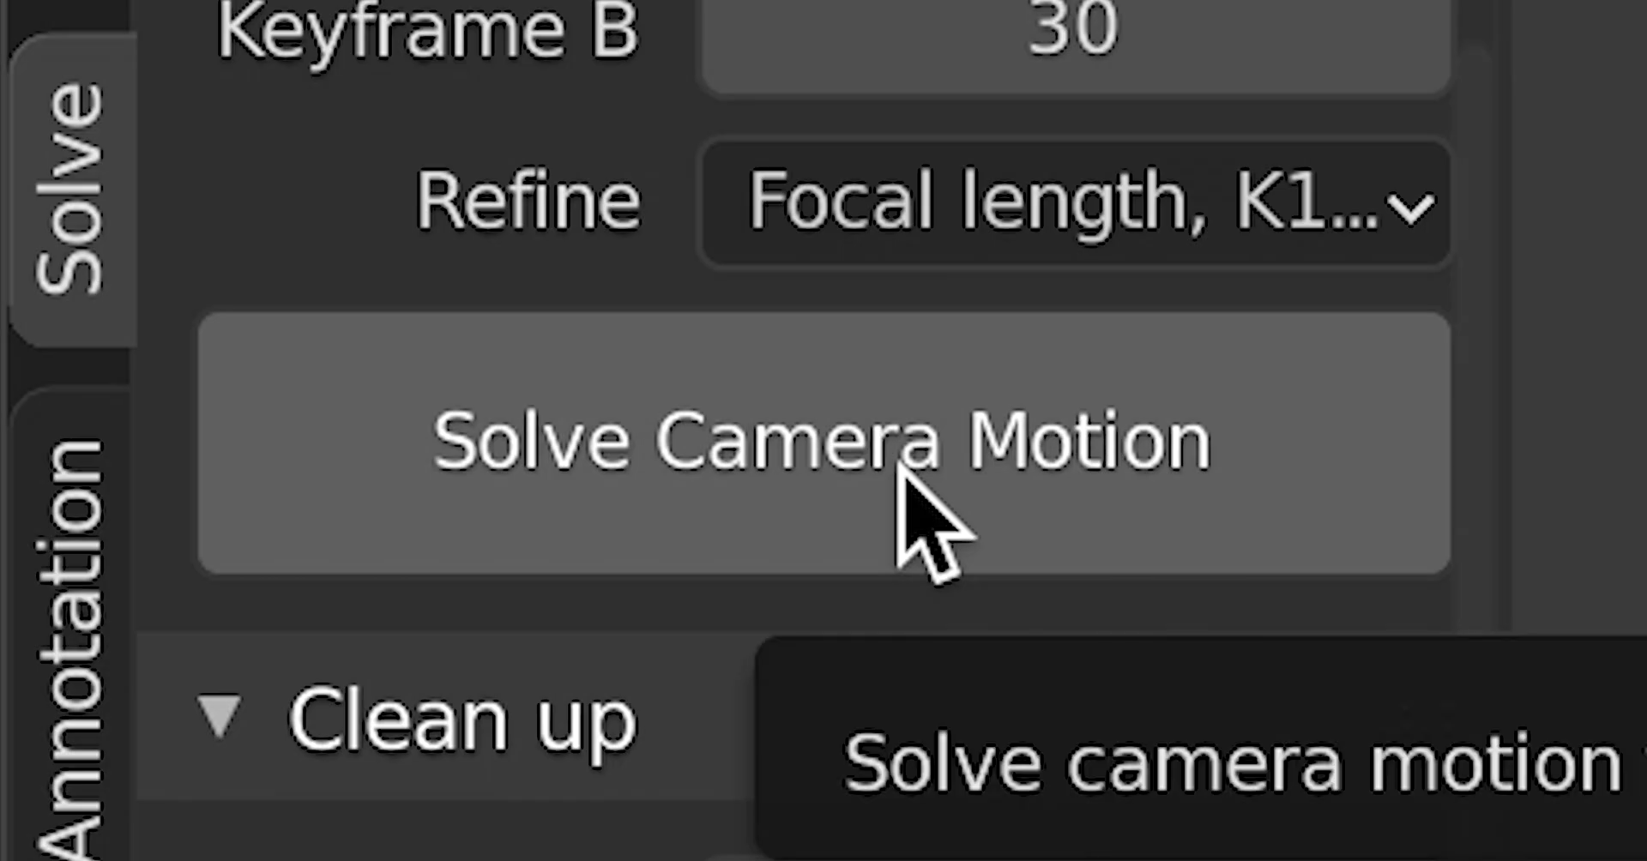
{"action": "left_click", "coordinate": [901, 470]}
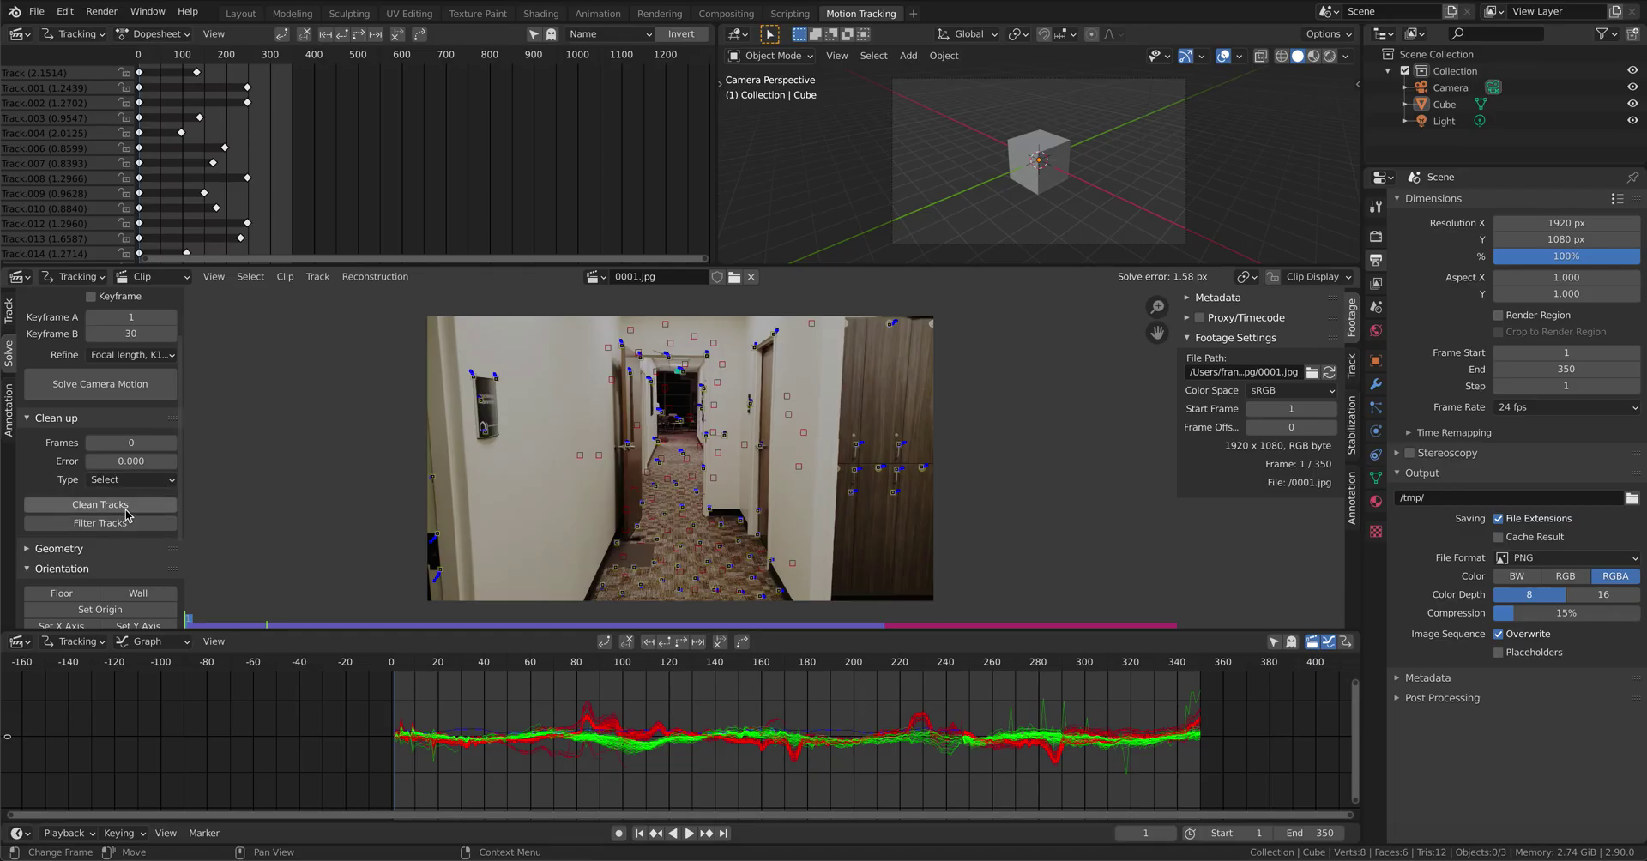
Step: Delete tracks with reprojection error above 2 and re-solve the camera motion
{"action": "left_click", "coordinate": [125, 508]}
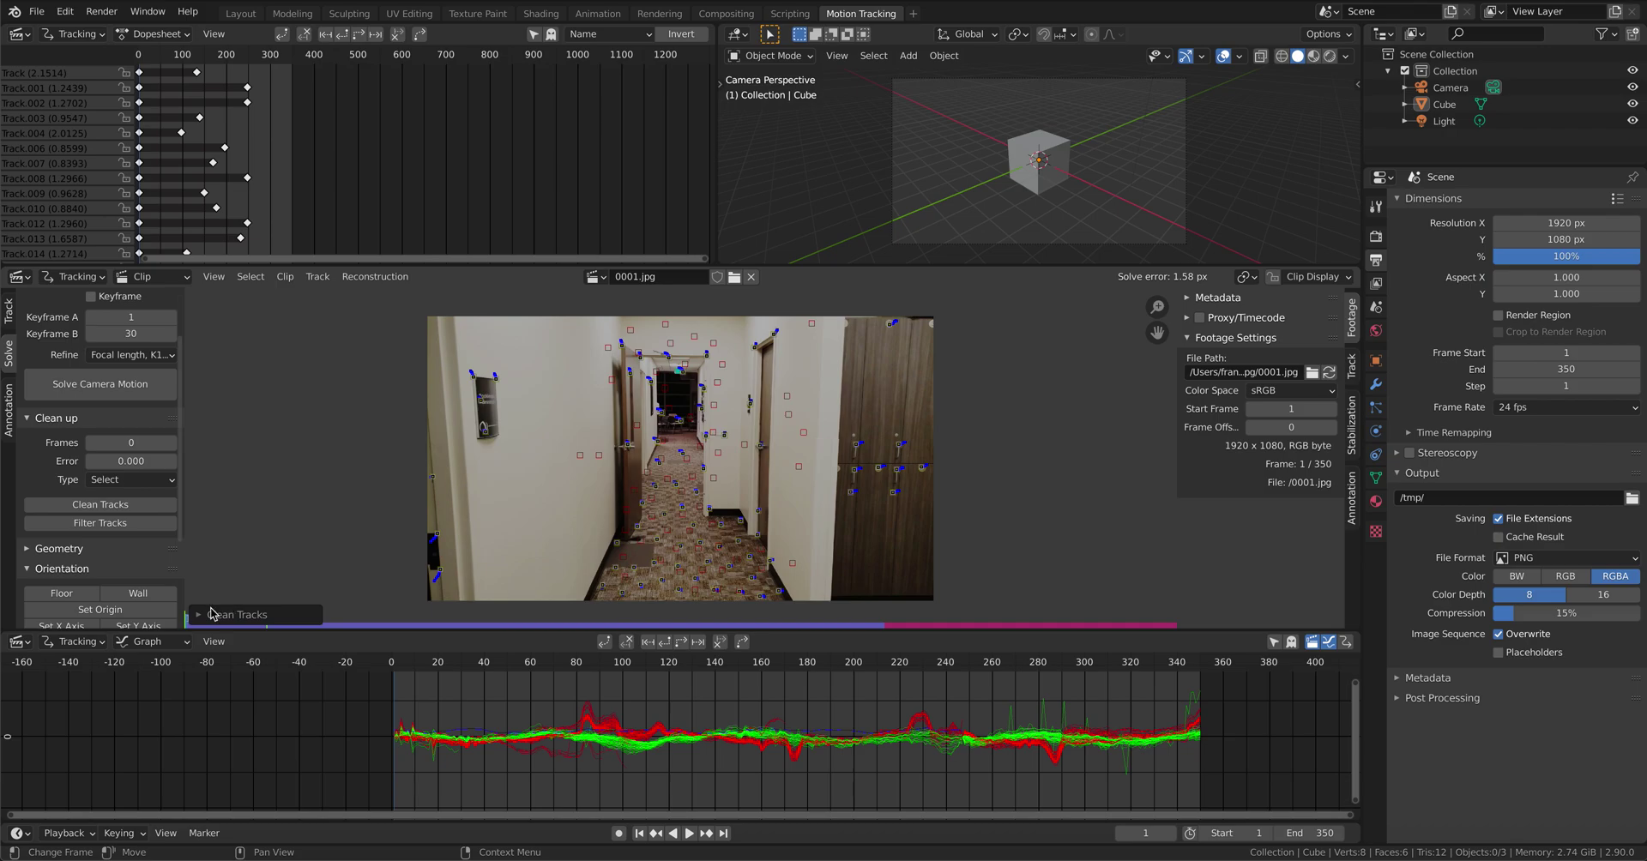
{"action": "left_click", "coordinate": [225, 616]}
{"action": "left_click", "coordinate": [359, 592]}
{"action": "type", "text": "2"}
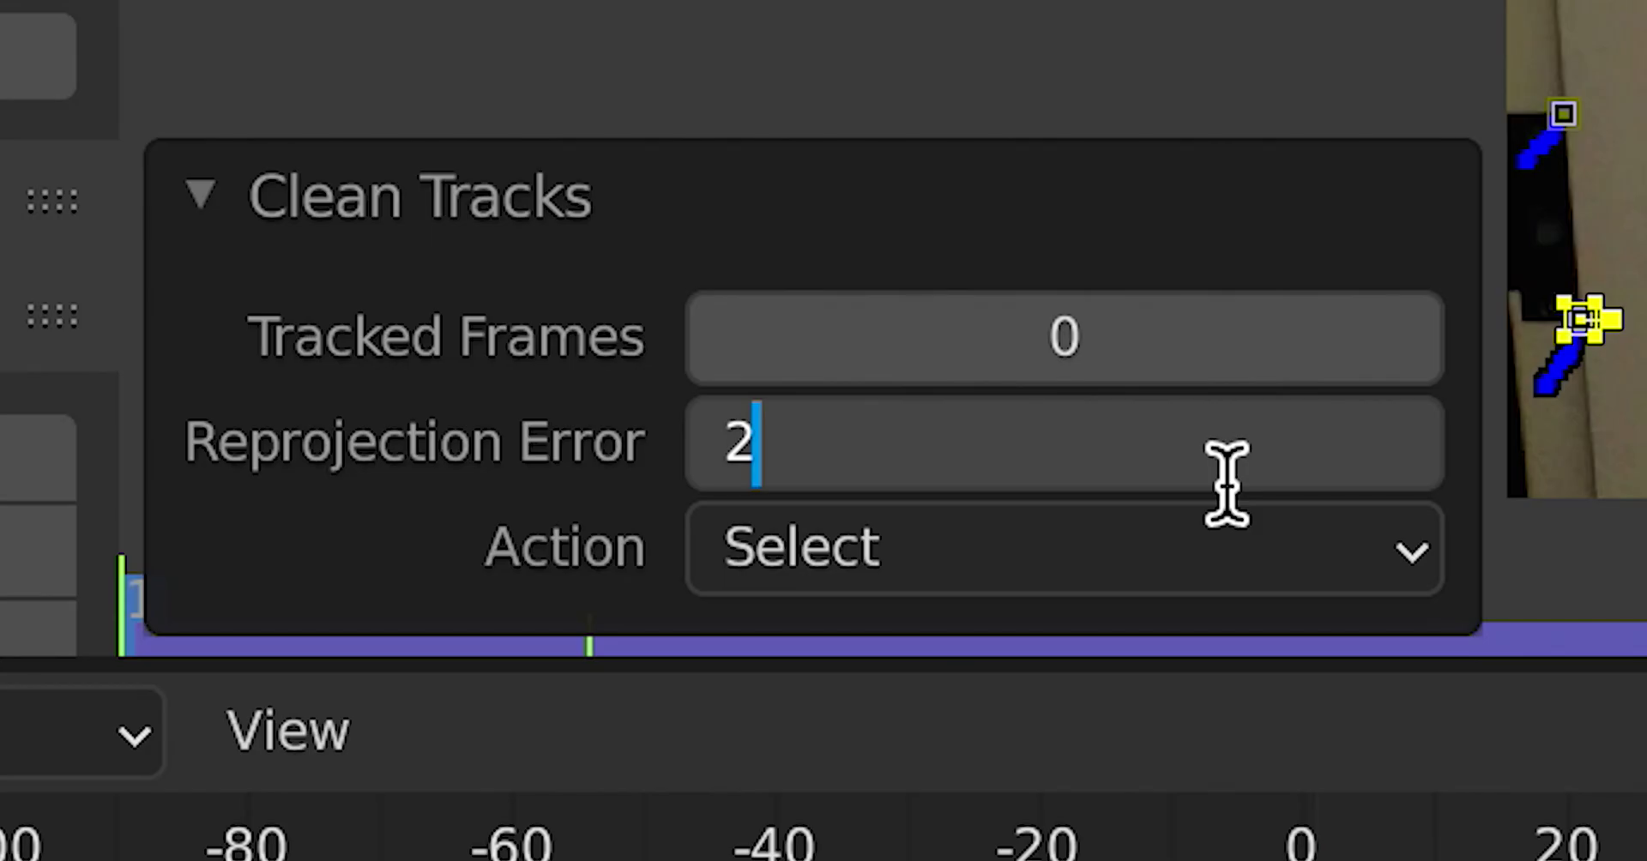
{"action": "key", "text": "Return"}
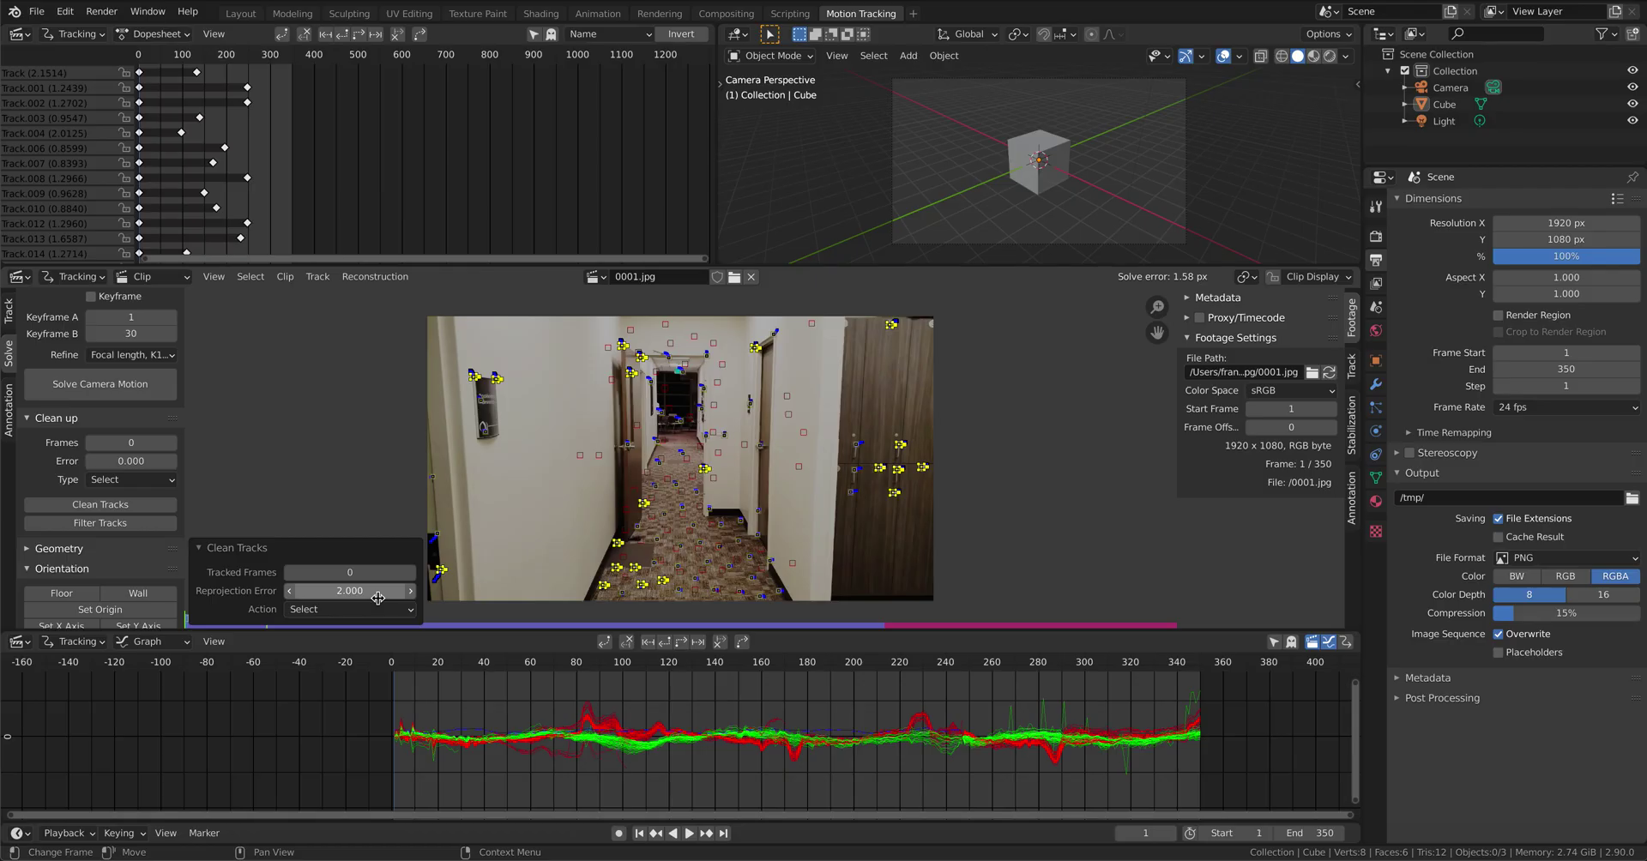
{"action": "key", "text": "x"}
{"action": "left_click", "coordinate": [694, 481]}
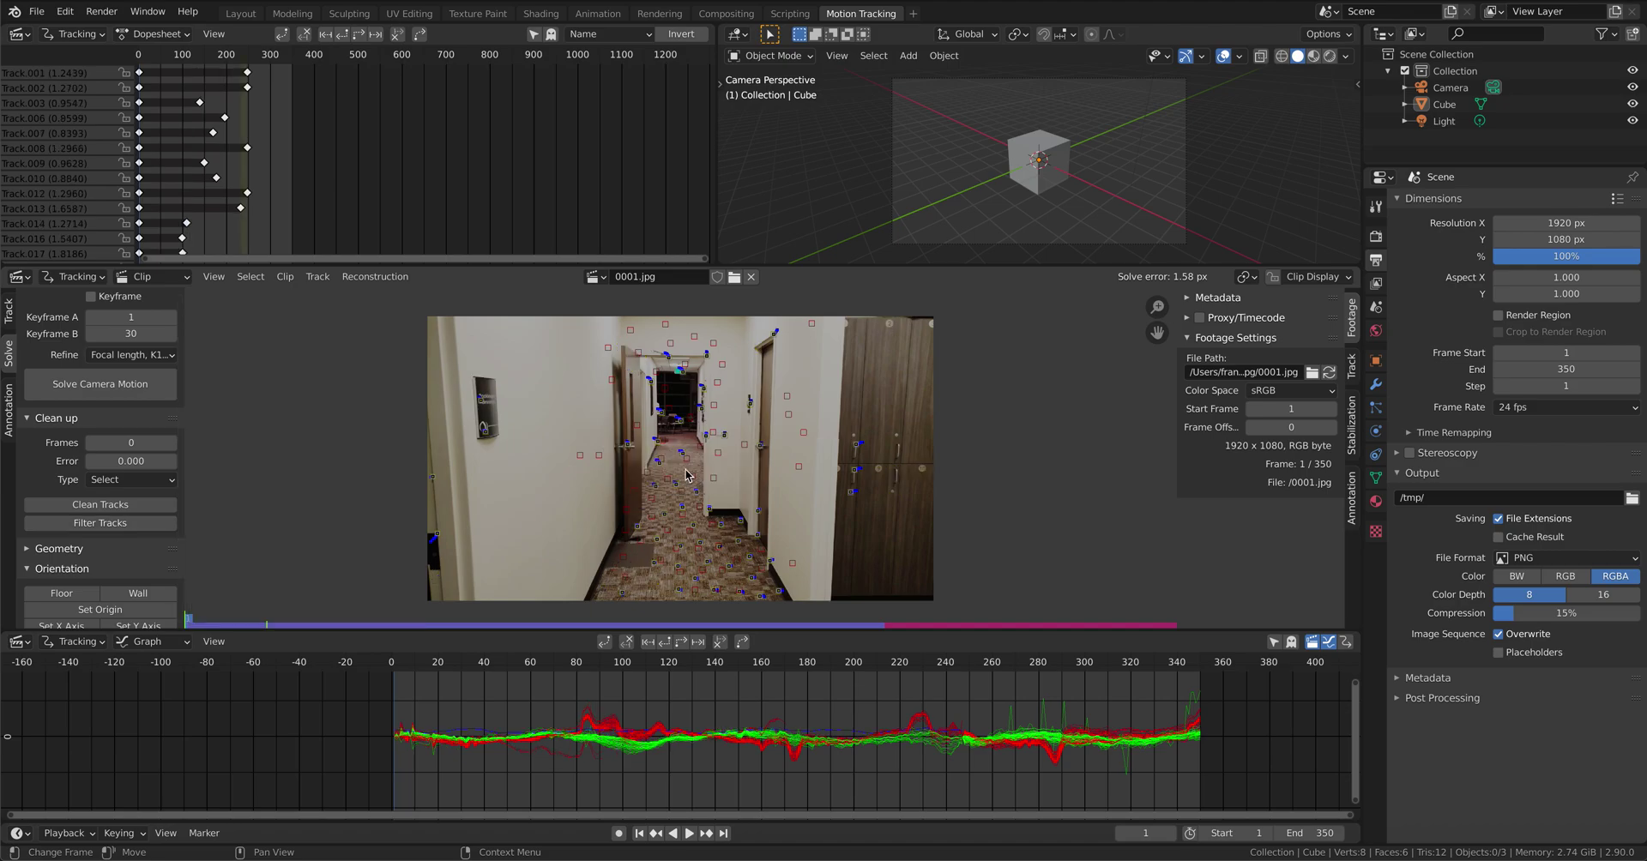
{"action": "left_click", "coordinate": [92, 387]}
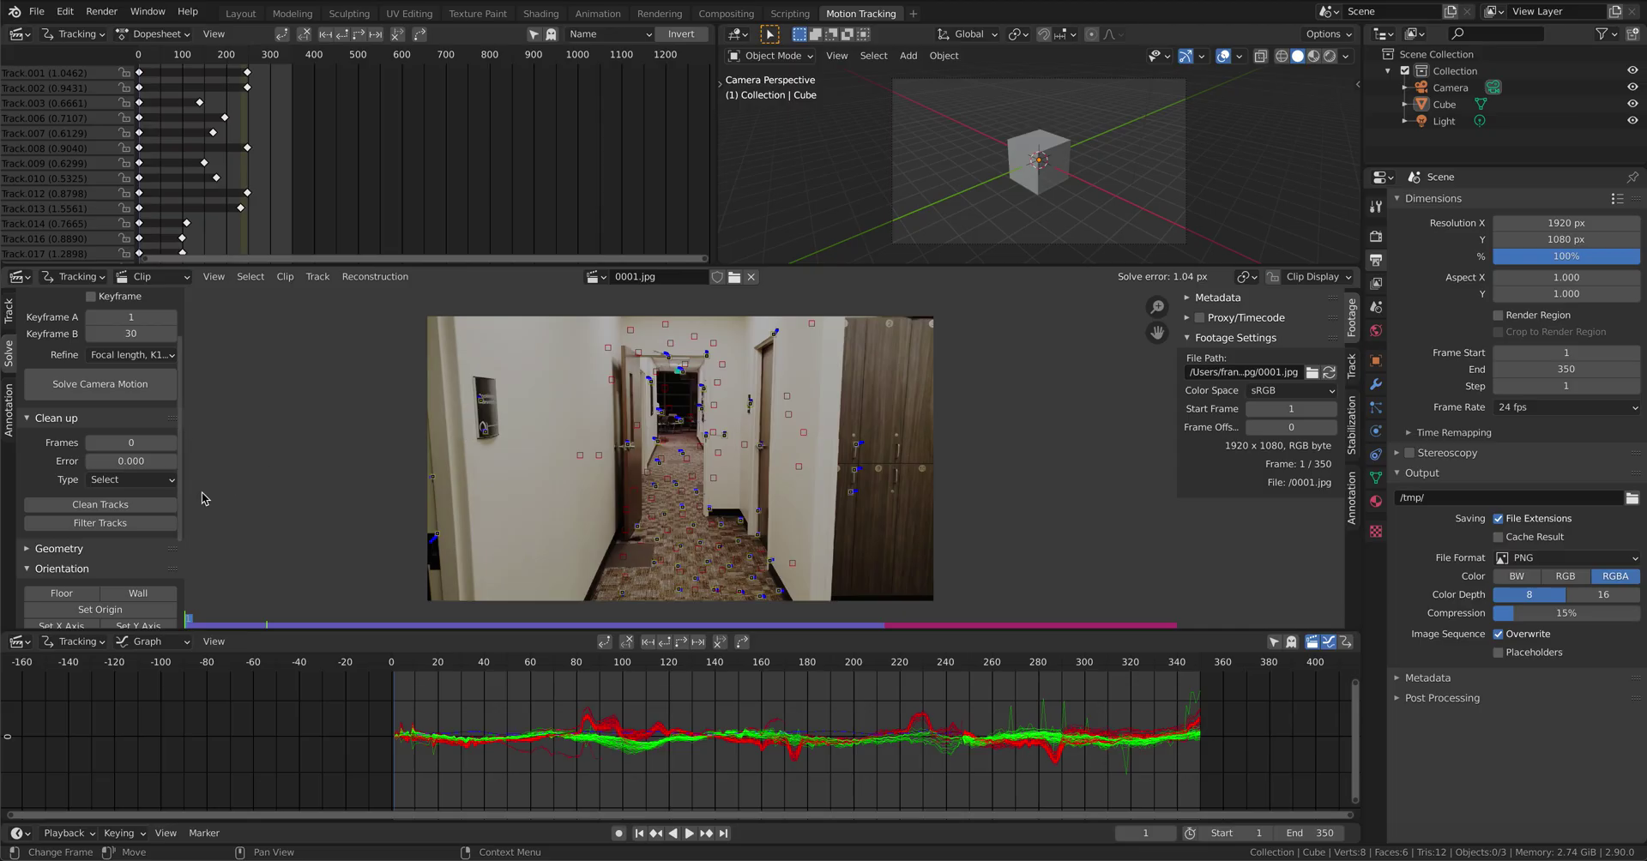
Step: Delete tracks with reprojection error above 1 and re-solve, reaching a 0.47 px solve error
{"action": "left_click", "coordinate": [132, 506]}
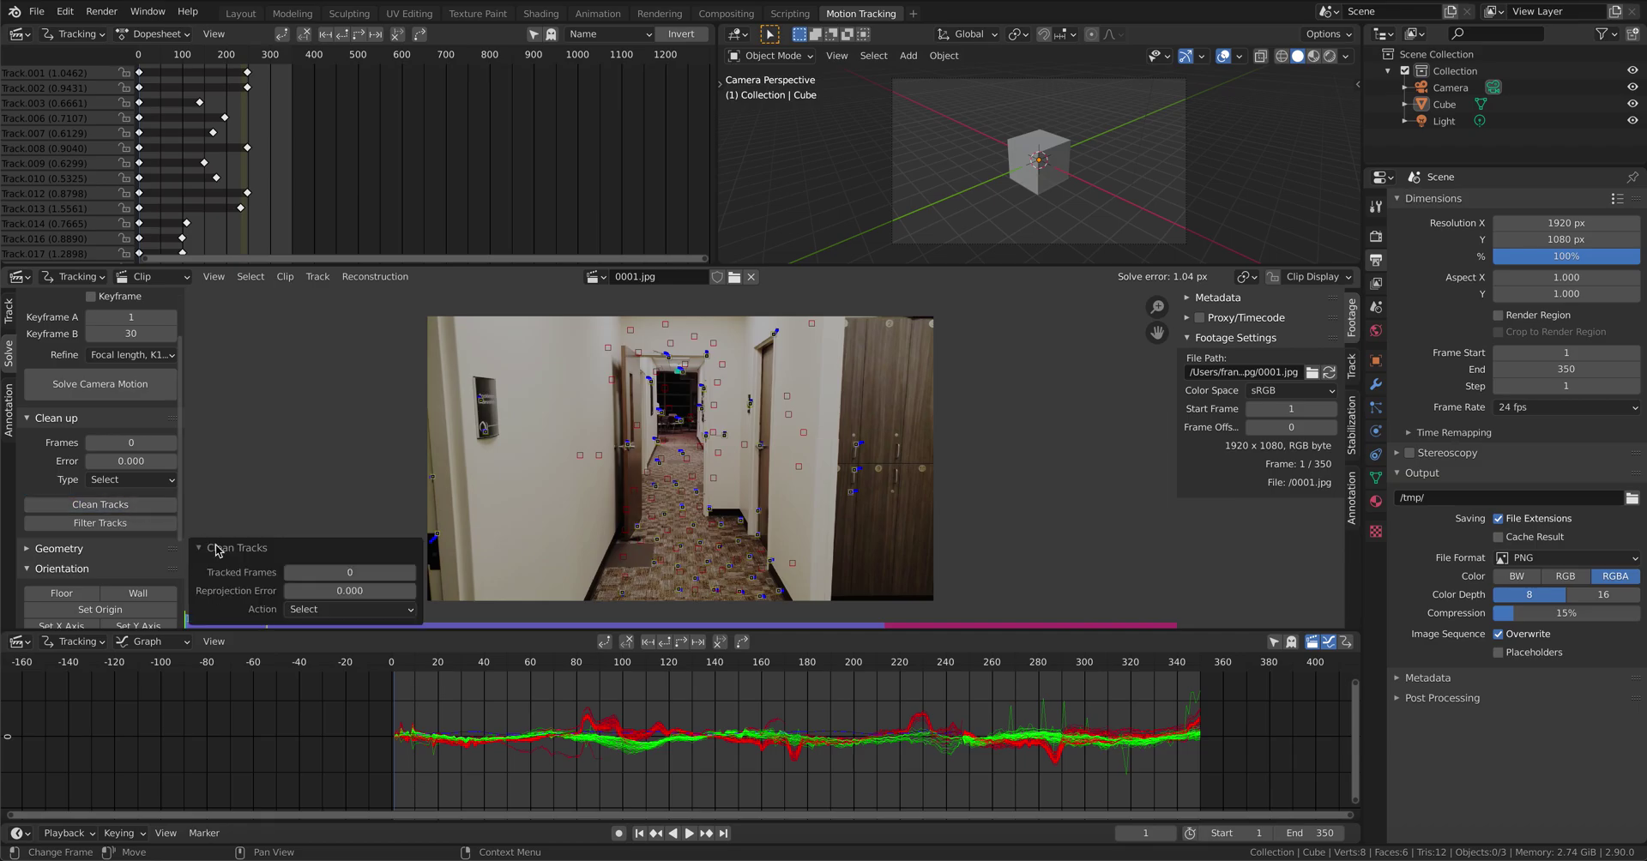
{"action": "left_click", "coordinate": [311, 590]}
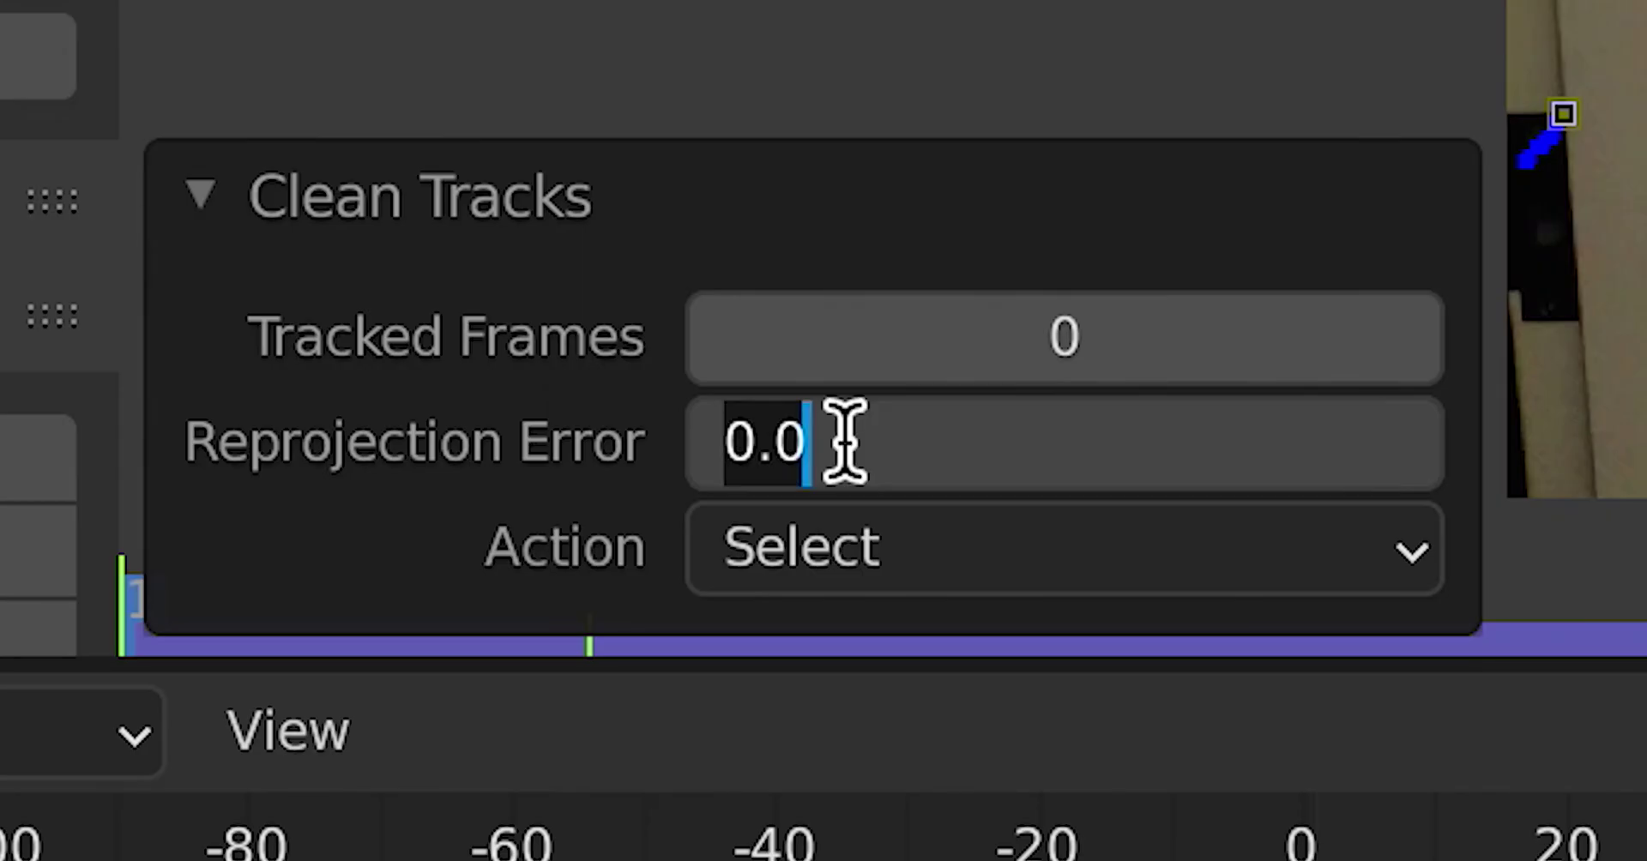
{"action": "type", "text": "1"}
{"action": "key", "text": "Return"}
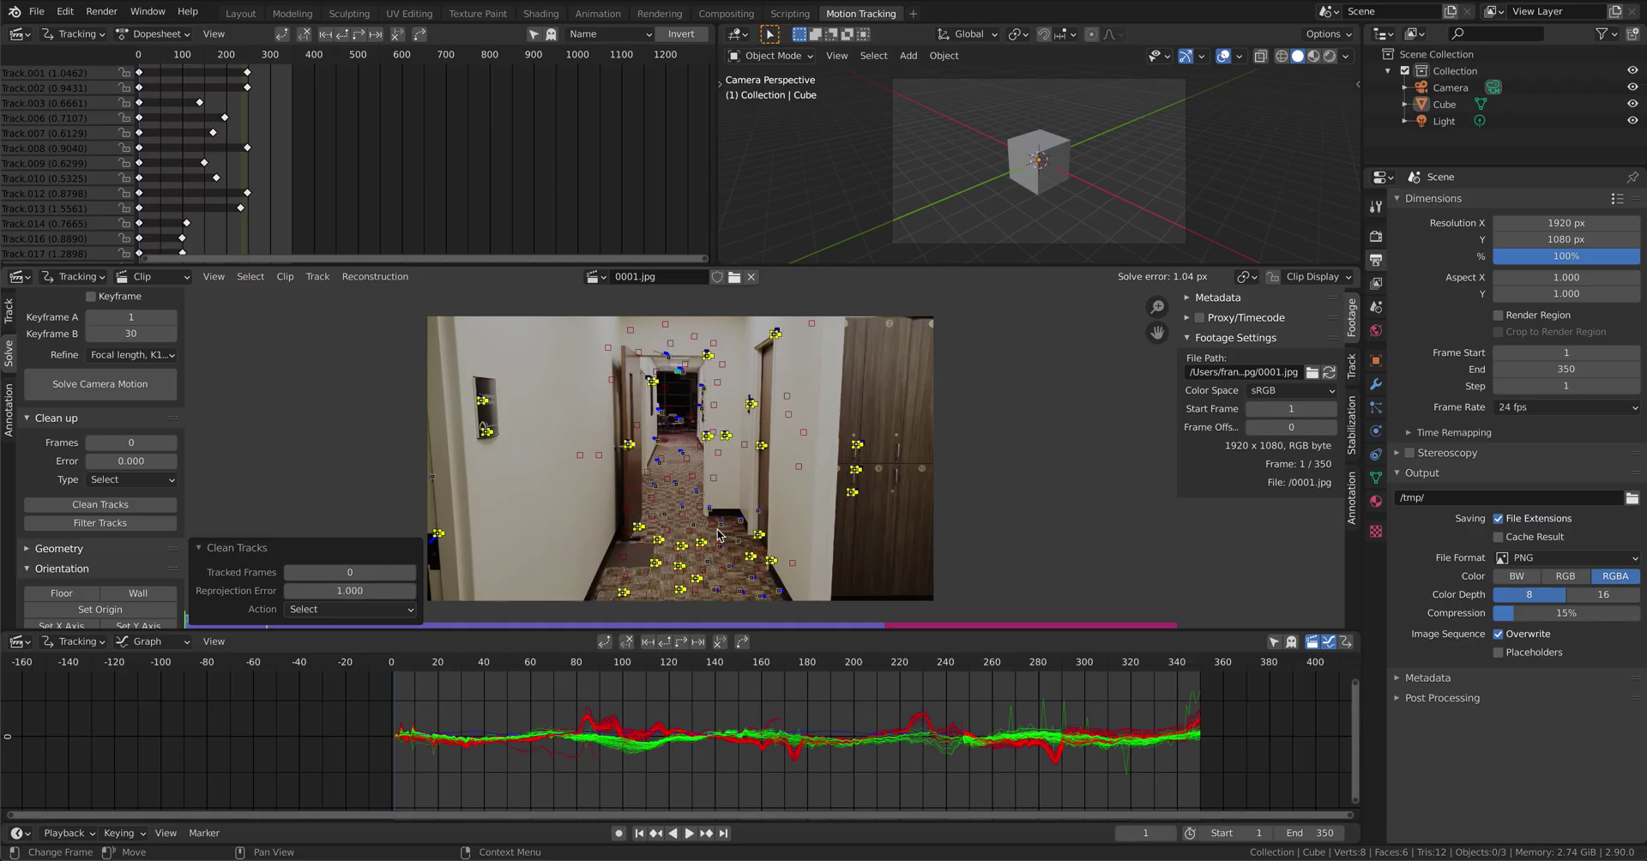
{"action": "key", "text": "x"}
{"action": "left_click", "coordinate": [740, 488]}
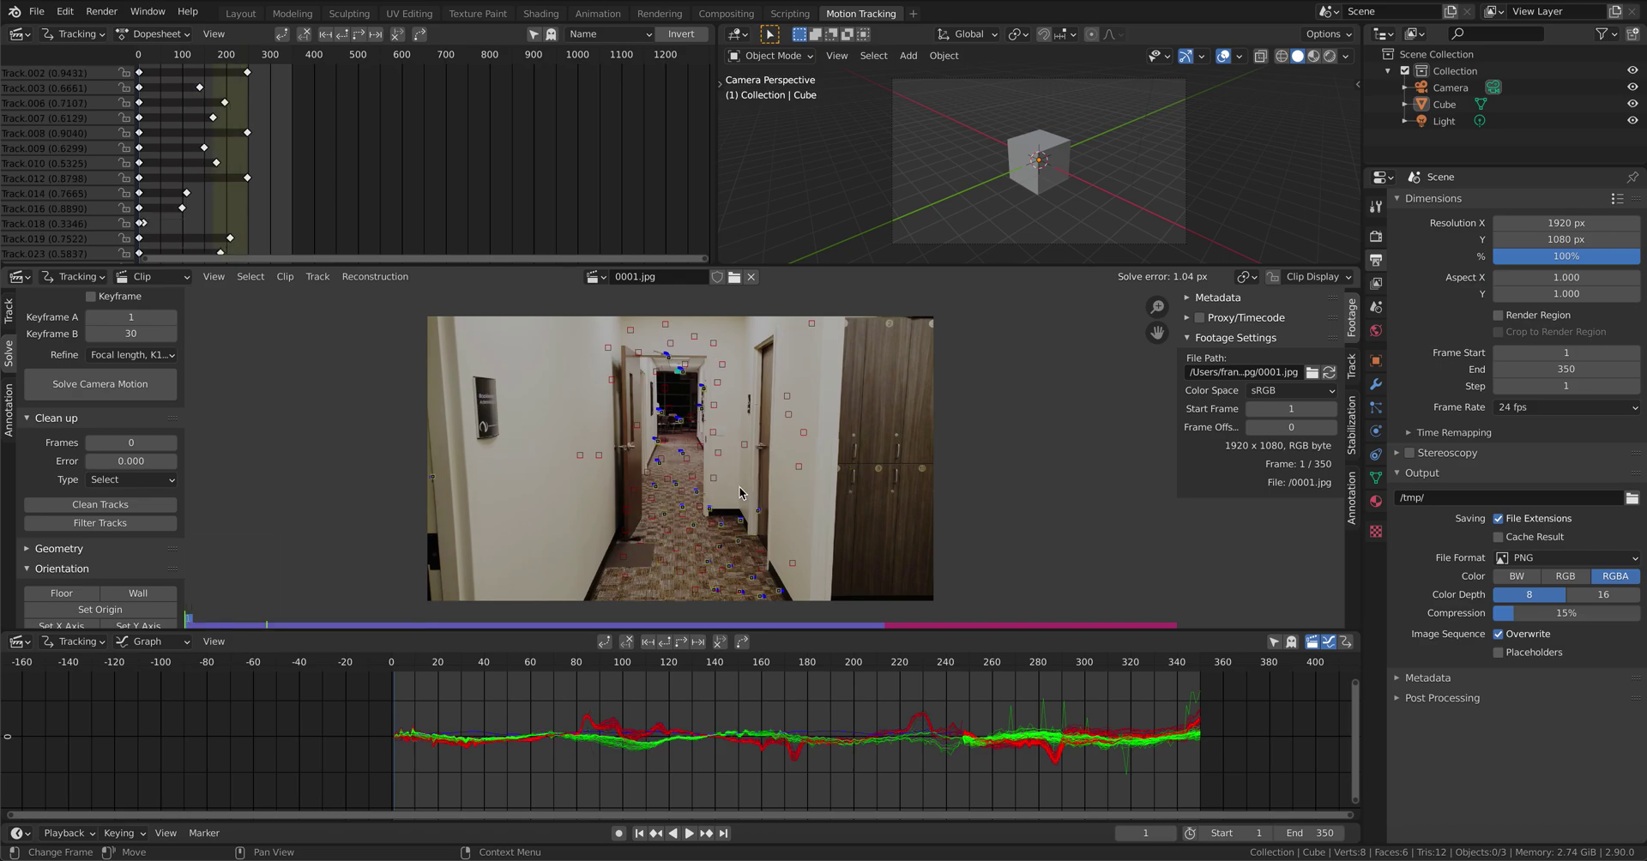
{"action": "left_click", "coordinate": [114, 384]}
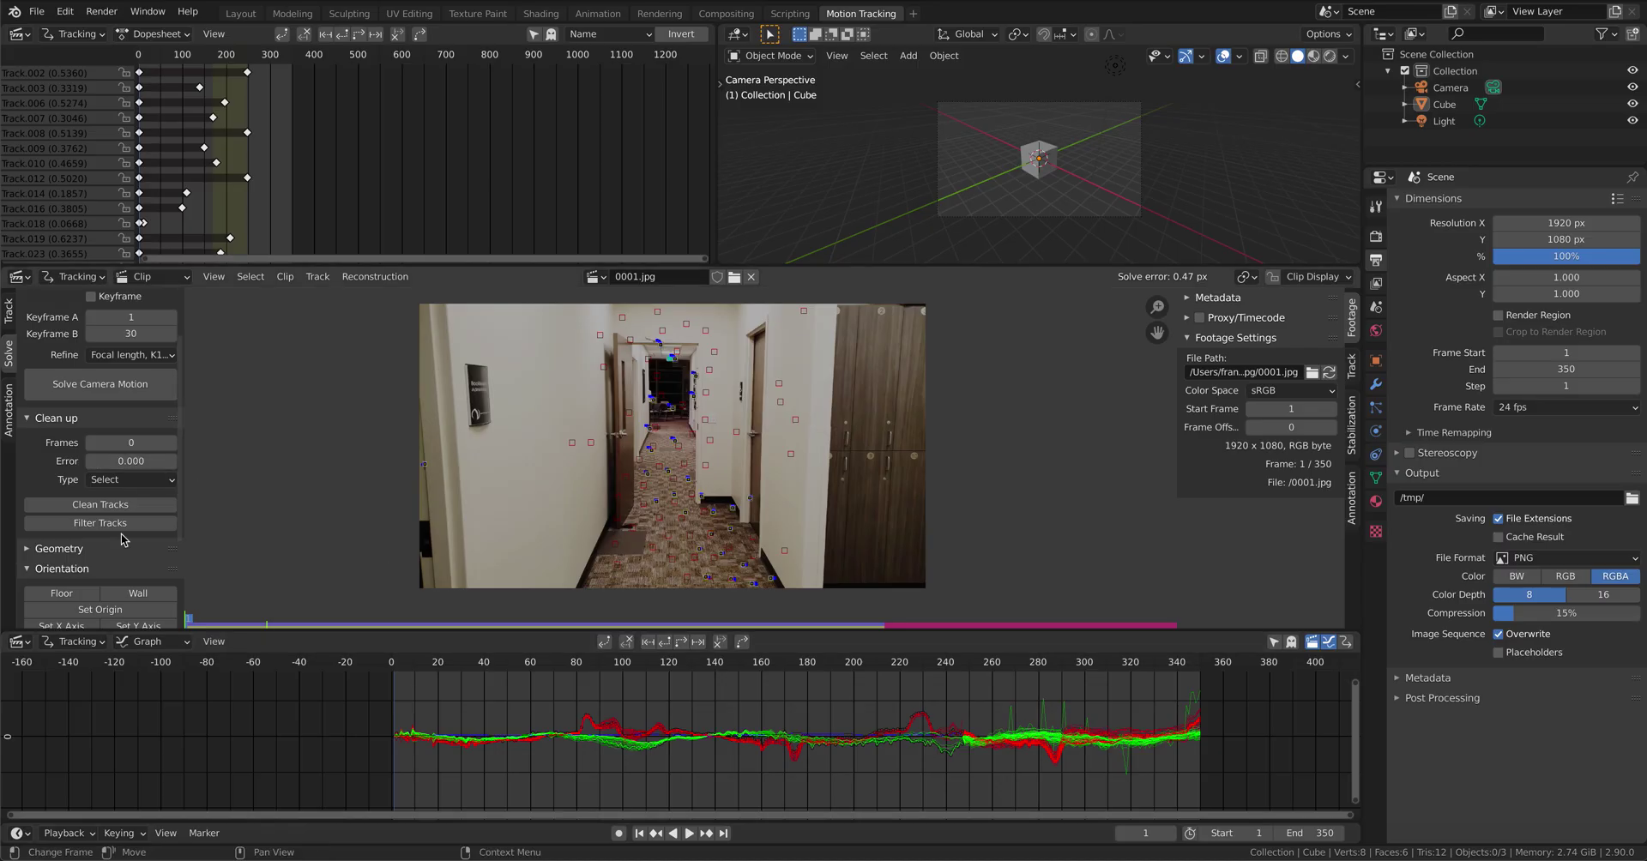
Step: Set the footage as camera background and create the tracking scene with foreground, background and Ground plane
{"action": "scroll", "coordinate": [125, 476], "scroll_direction": "down", "scroll_amount": 3}
{"action": "scroll", "coordinate": [124, 476], "scroll_direction": "down", "scroll_amount": 2}
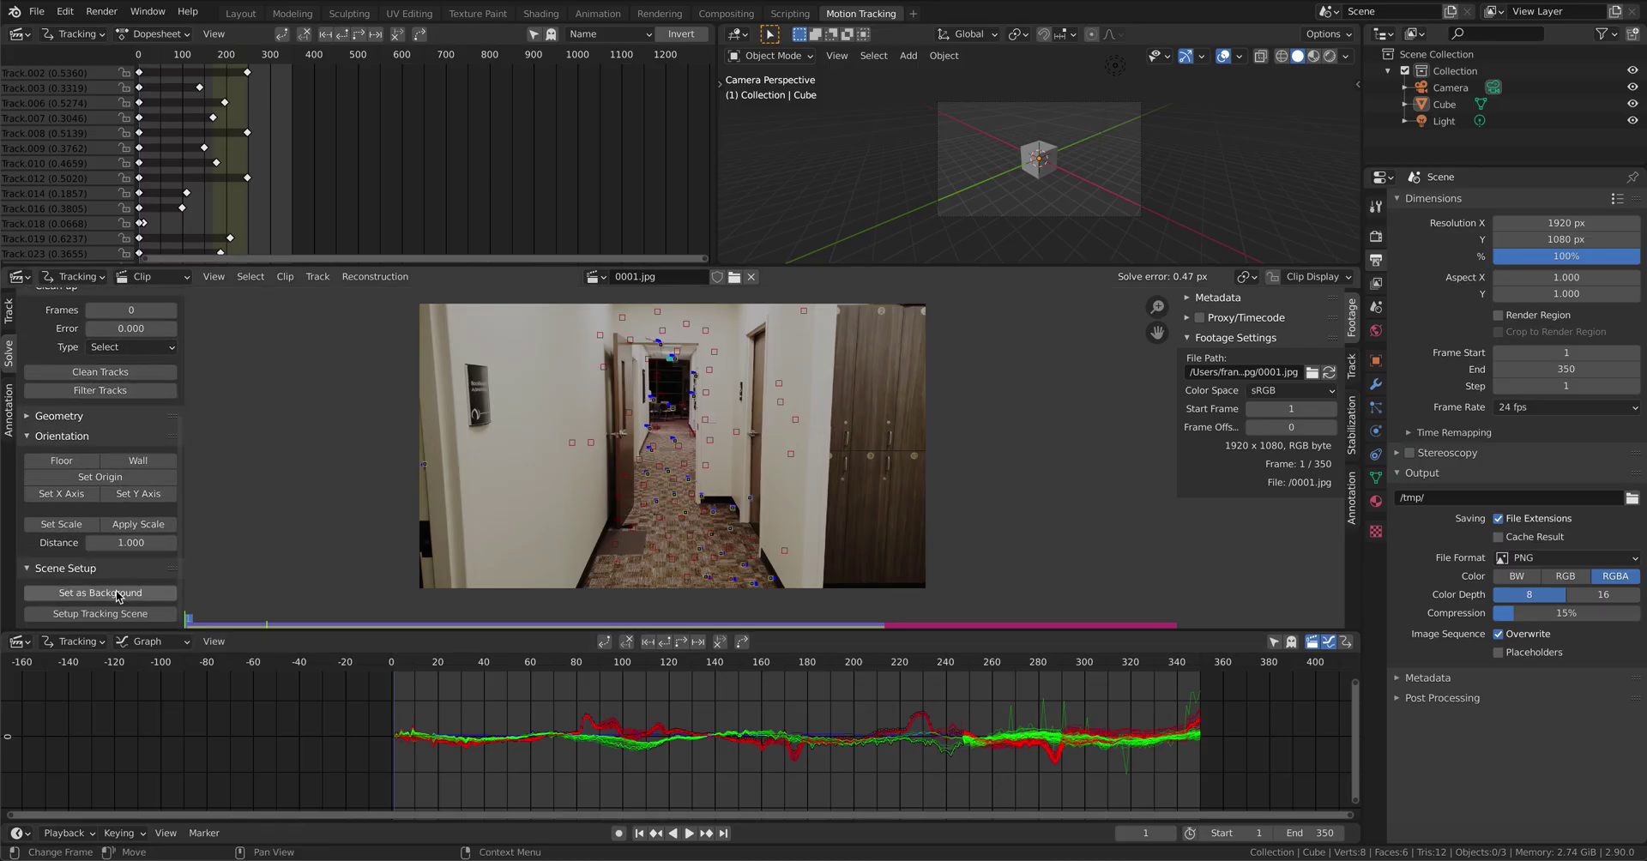
{"action": "left_click", "coordinate": [118, 592]}
{"action": "scroll", "coordinate": [1060, 178], "scroll_direction": "up", "scroll_amount": 2}
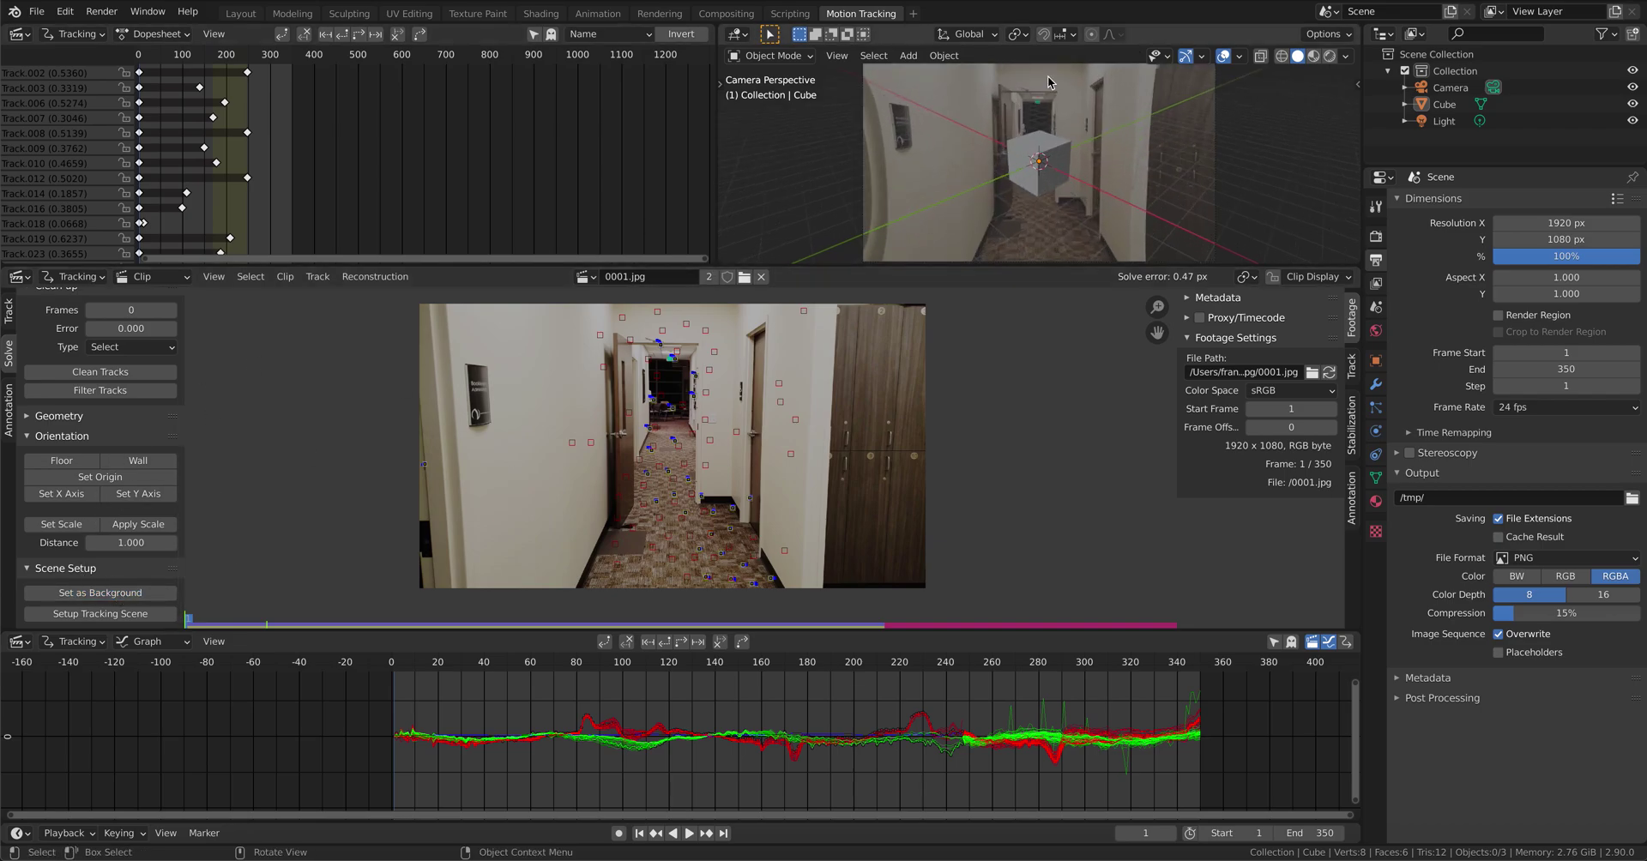
{"action": "left_click", "coordinate": [118, 614]}
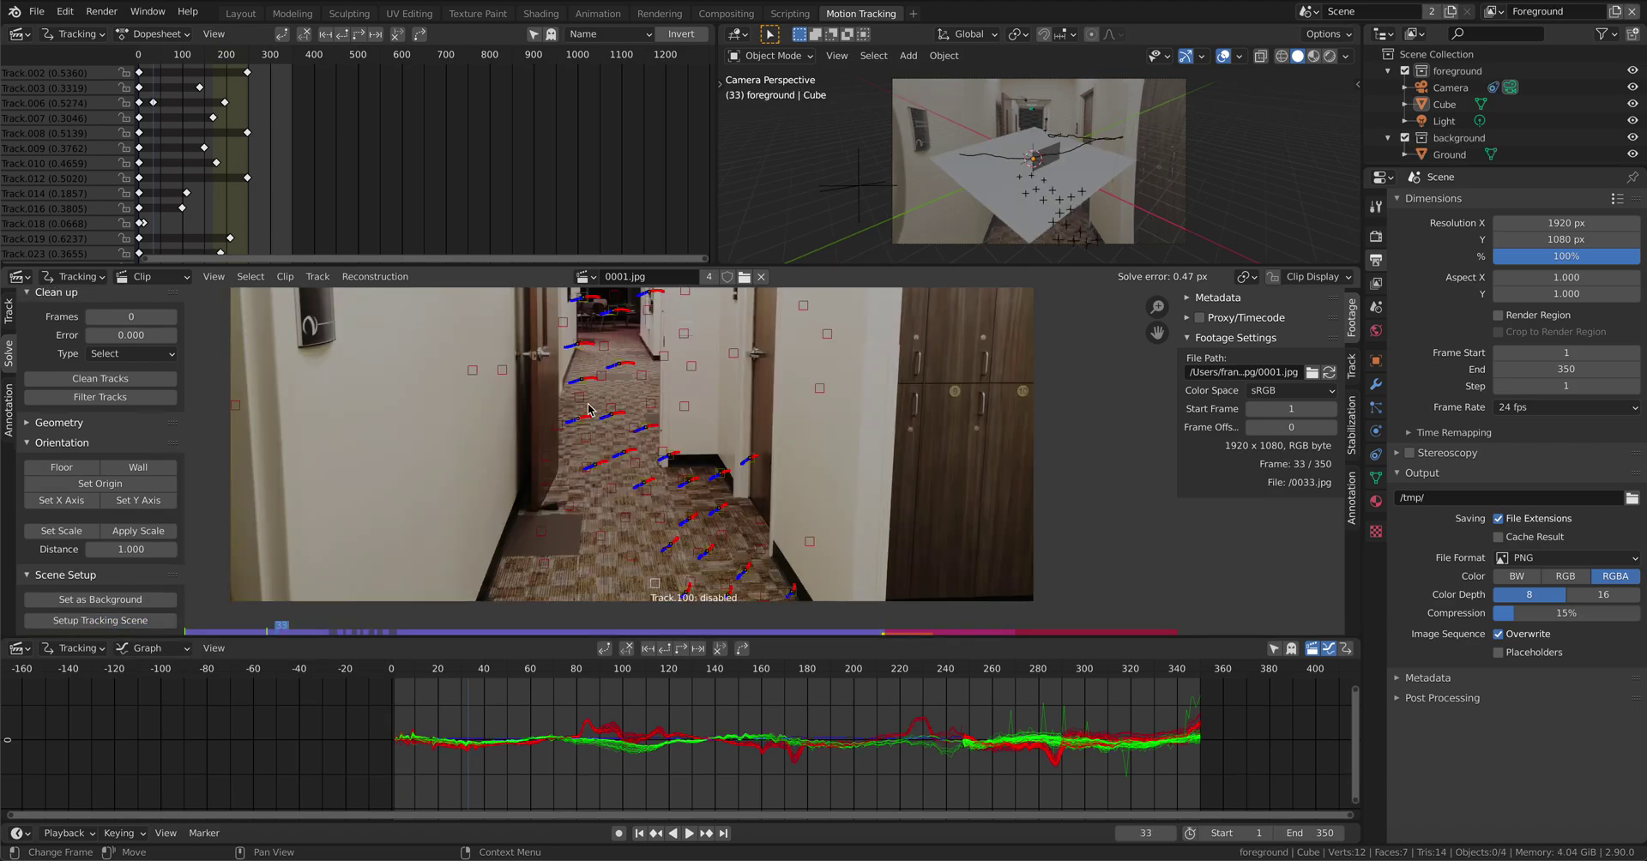
Step: Align the scene floor to floor tracks Track.006, Track.025 and Track.016
{"action": "left_click", "coordinate": [579, 418]}
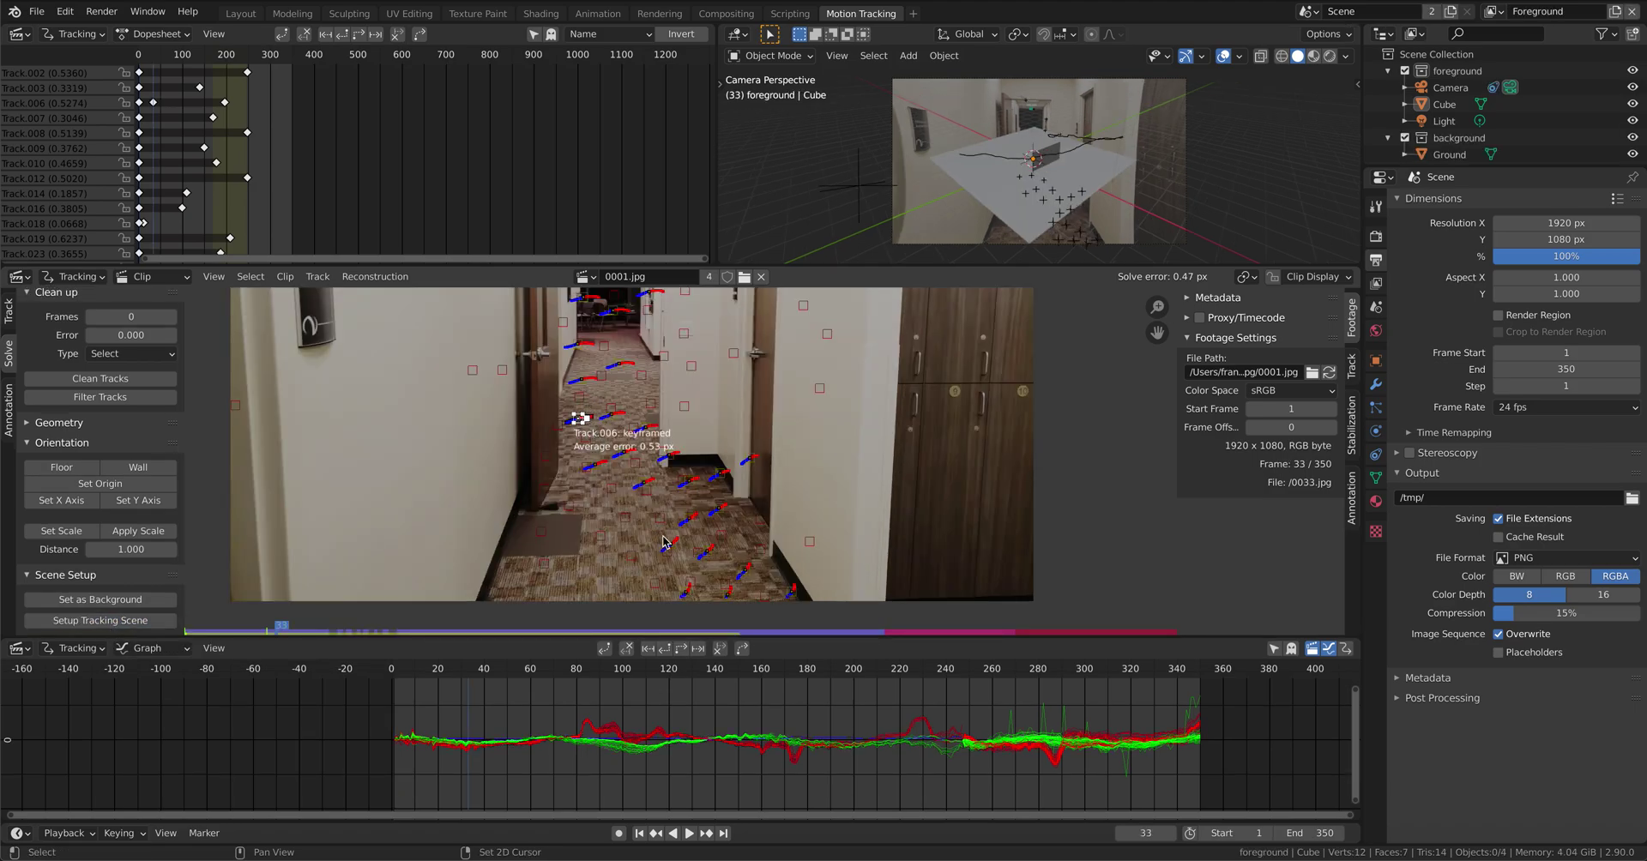
{"action": "left_click", "coordinate": [643, 485], "text": "shift"}
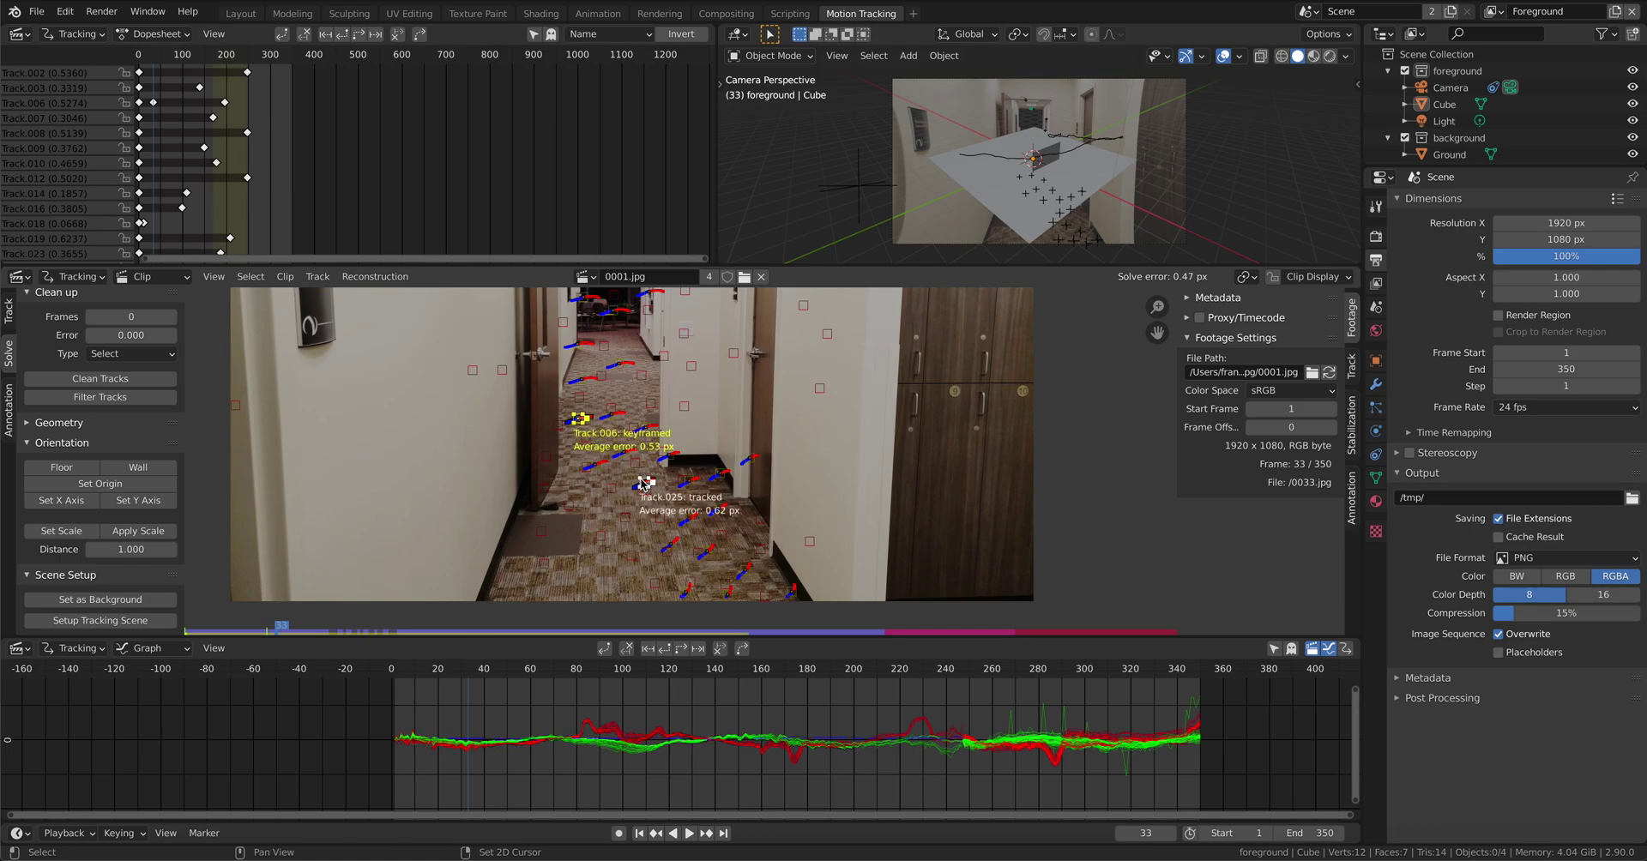
{"action": "left_click", "coordinate": [746, 568], "text": "shift"}
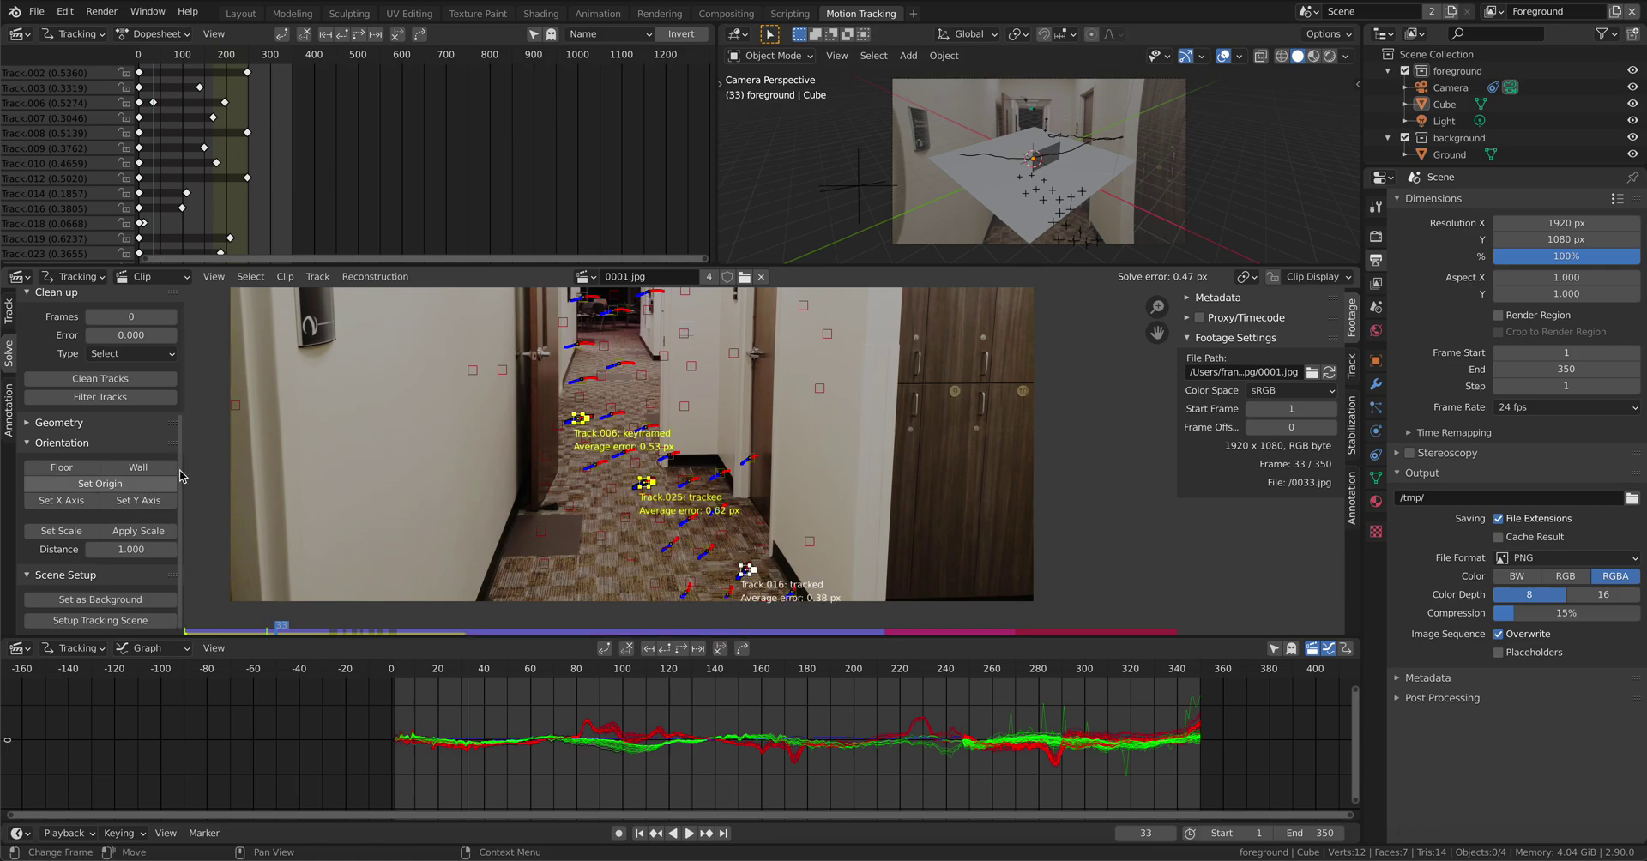
{"action": "left_click", "coordinate": [62, 470]}
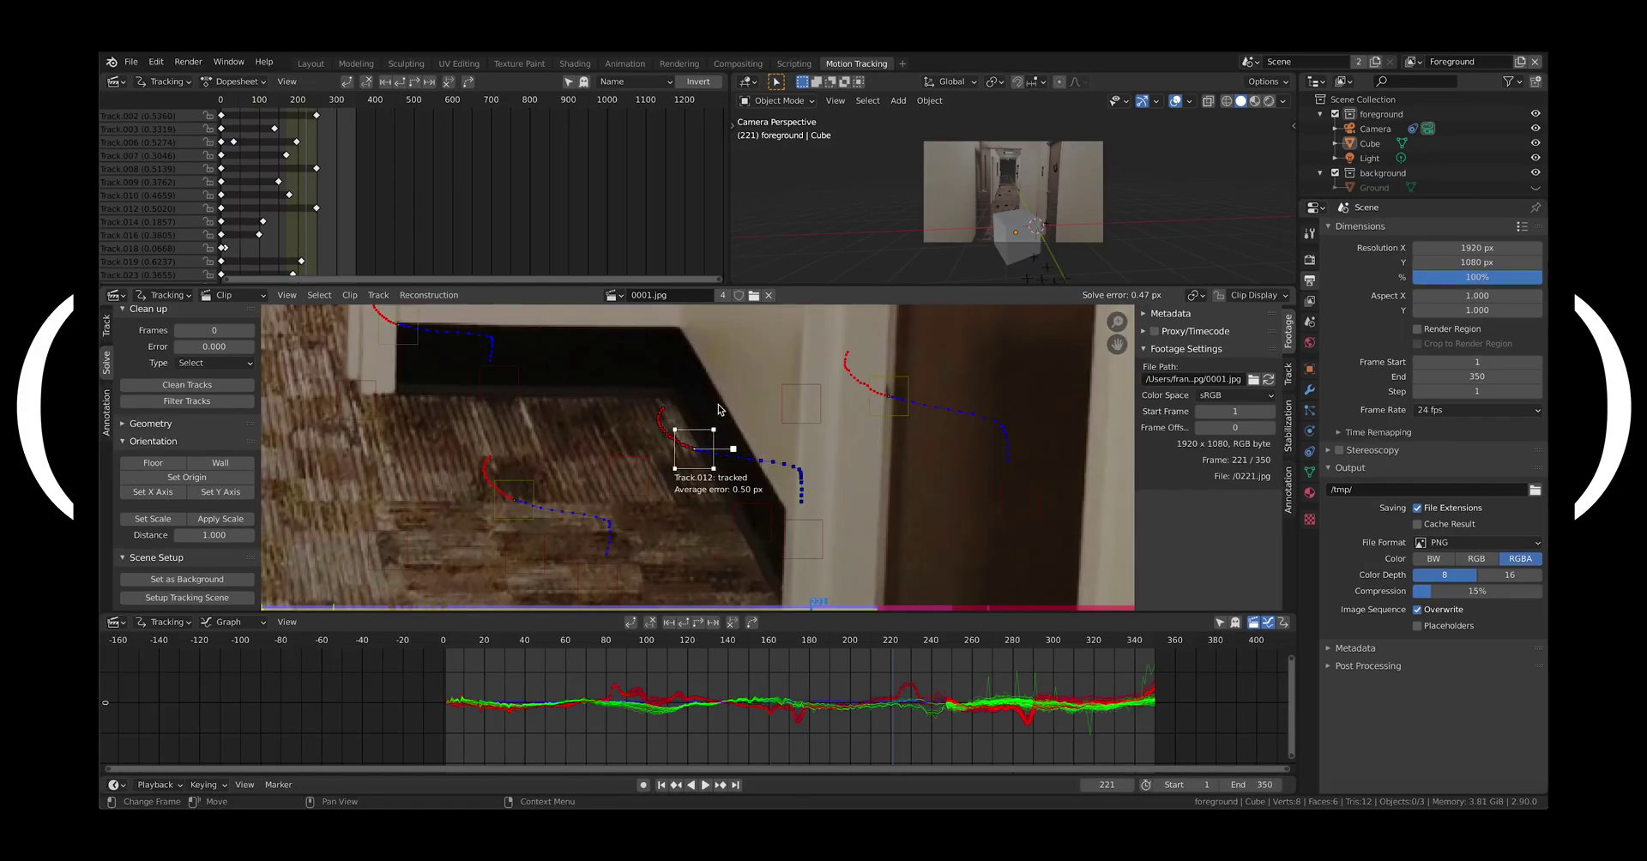
Step: Select floor track Track.012 and toggle the marker Info labels off and back on
{"action": "left_click", "coordinate": [686, 518]}
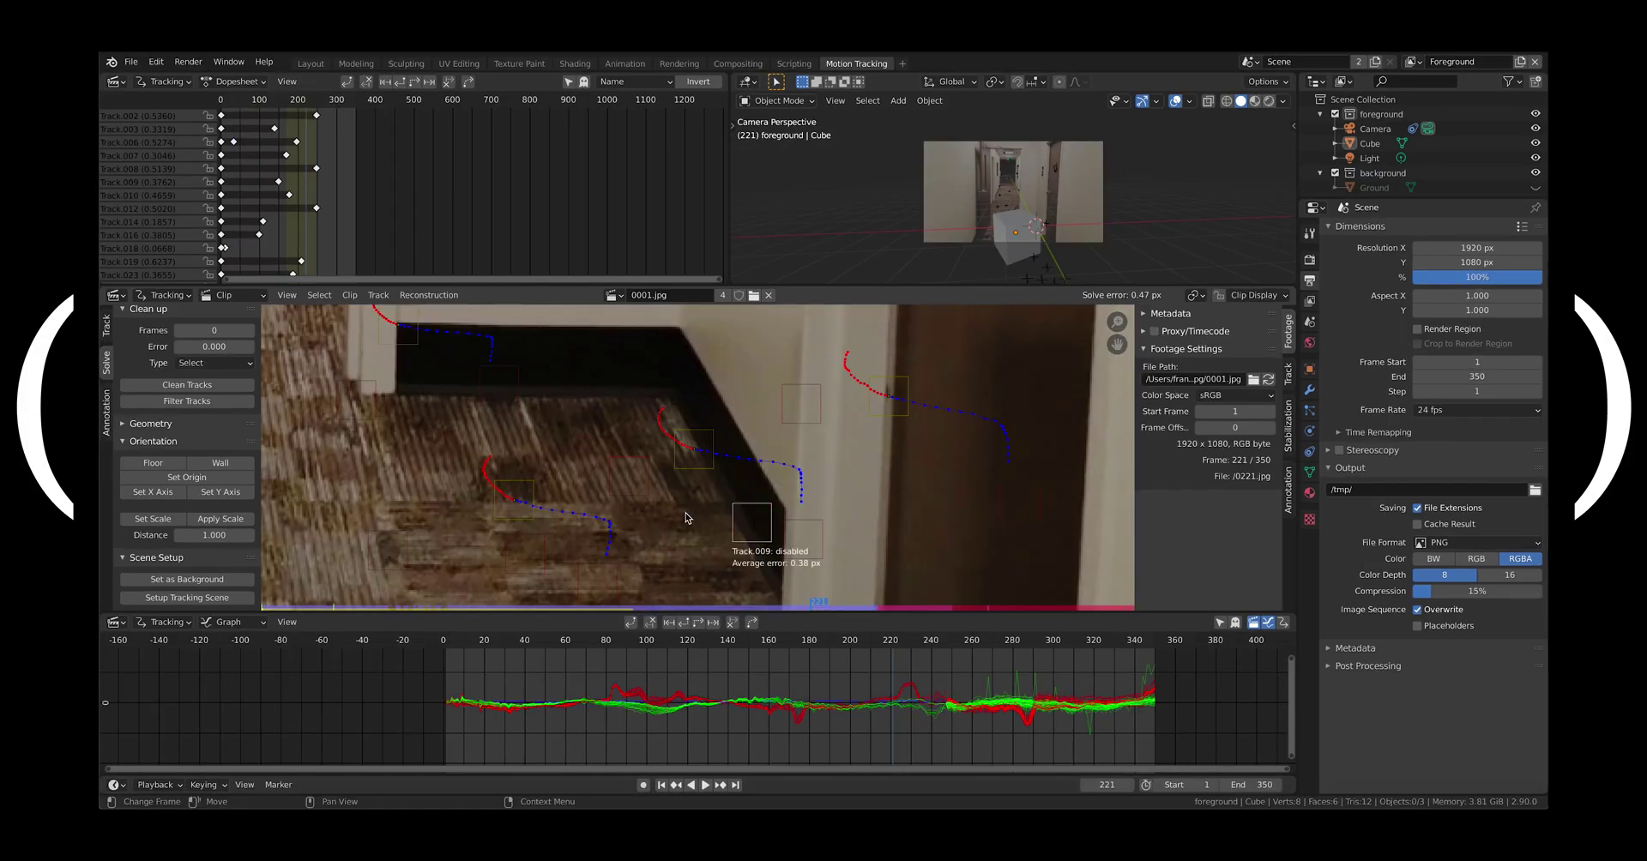
{"action": "left_click", "coordinate": [696, 456]}
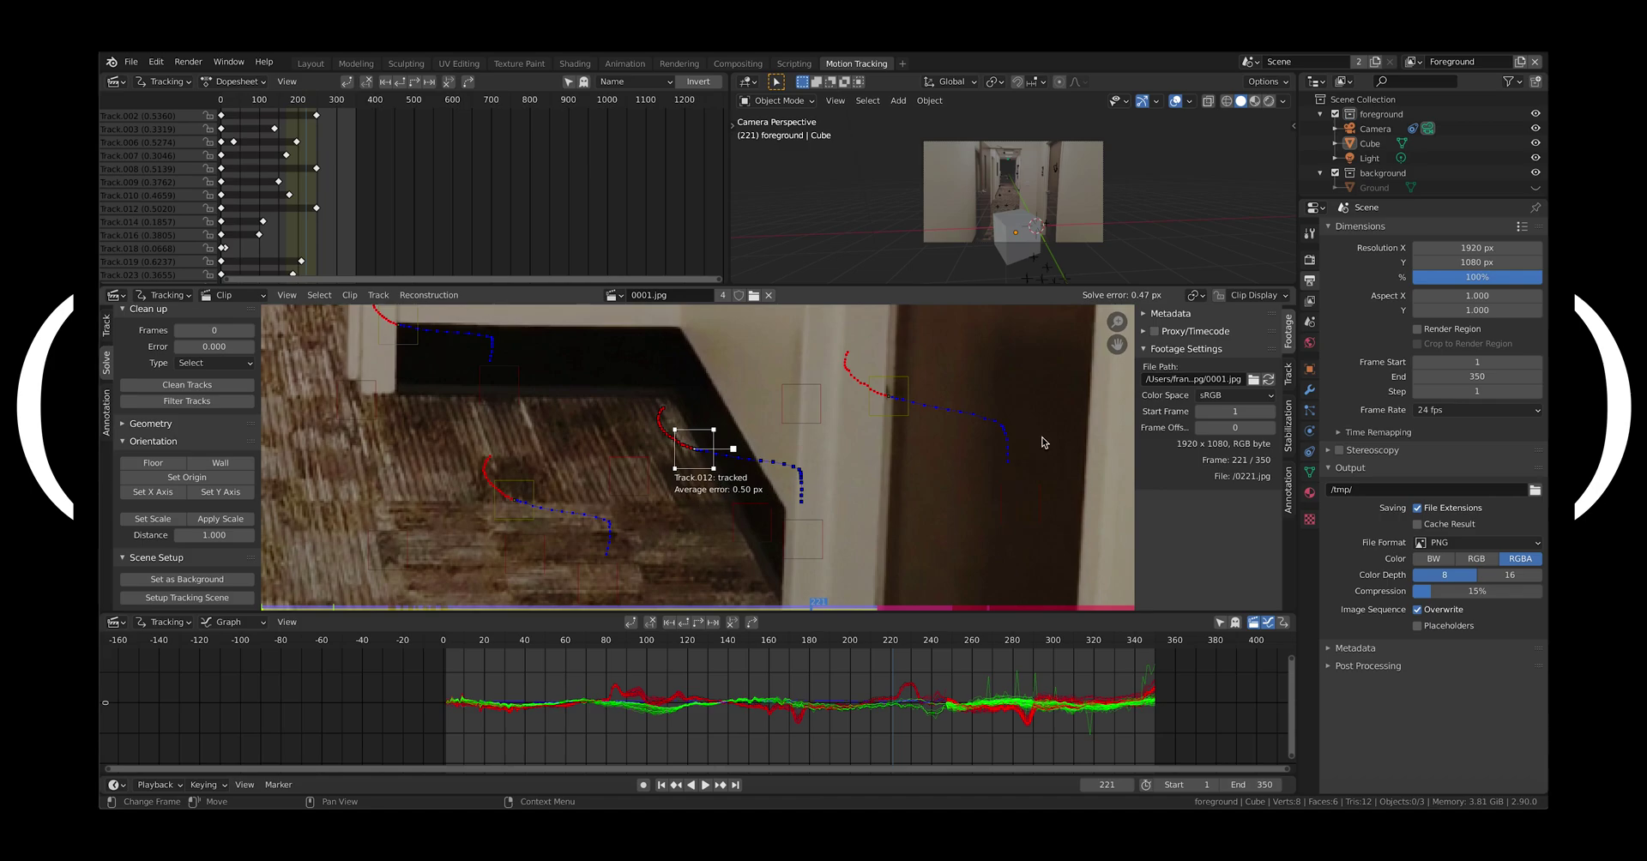
{"action": "left_click", "coordinate": [1250, 296]}
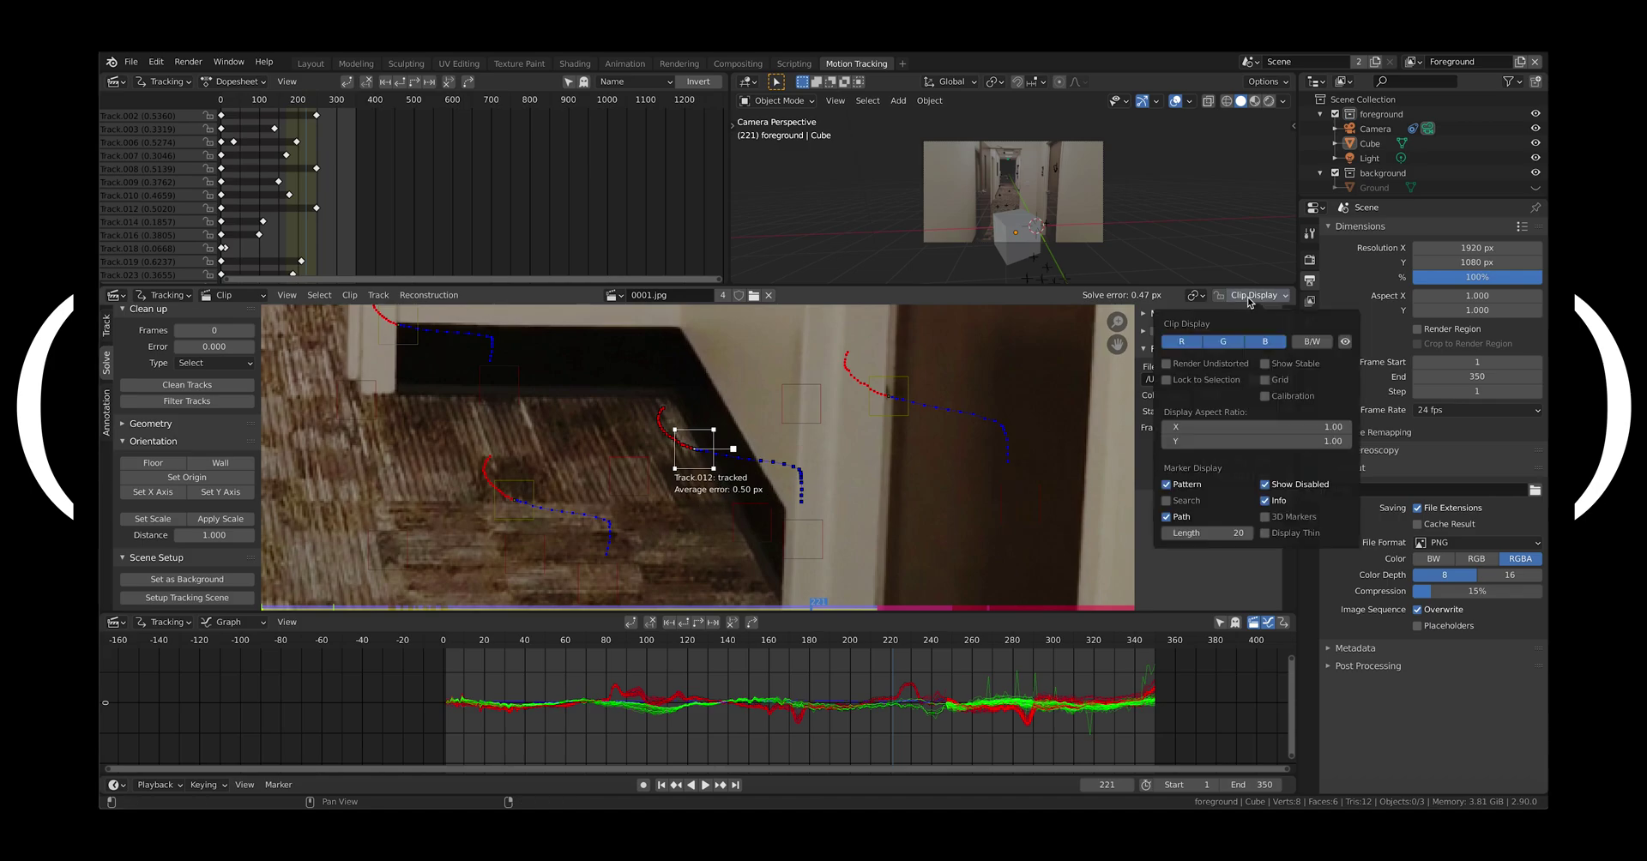
{"action": "left_click", "coordinate": [1266, 501]}
{"action": "left_click", "coordinate": [1266, 502]}
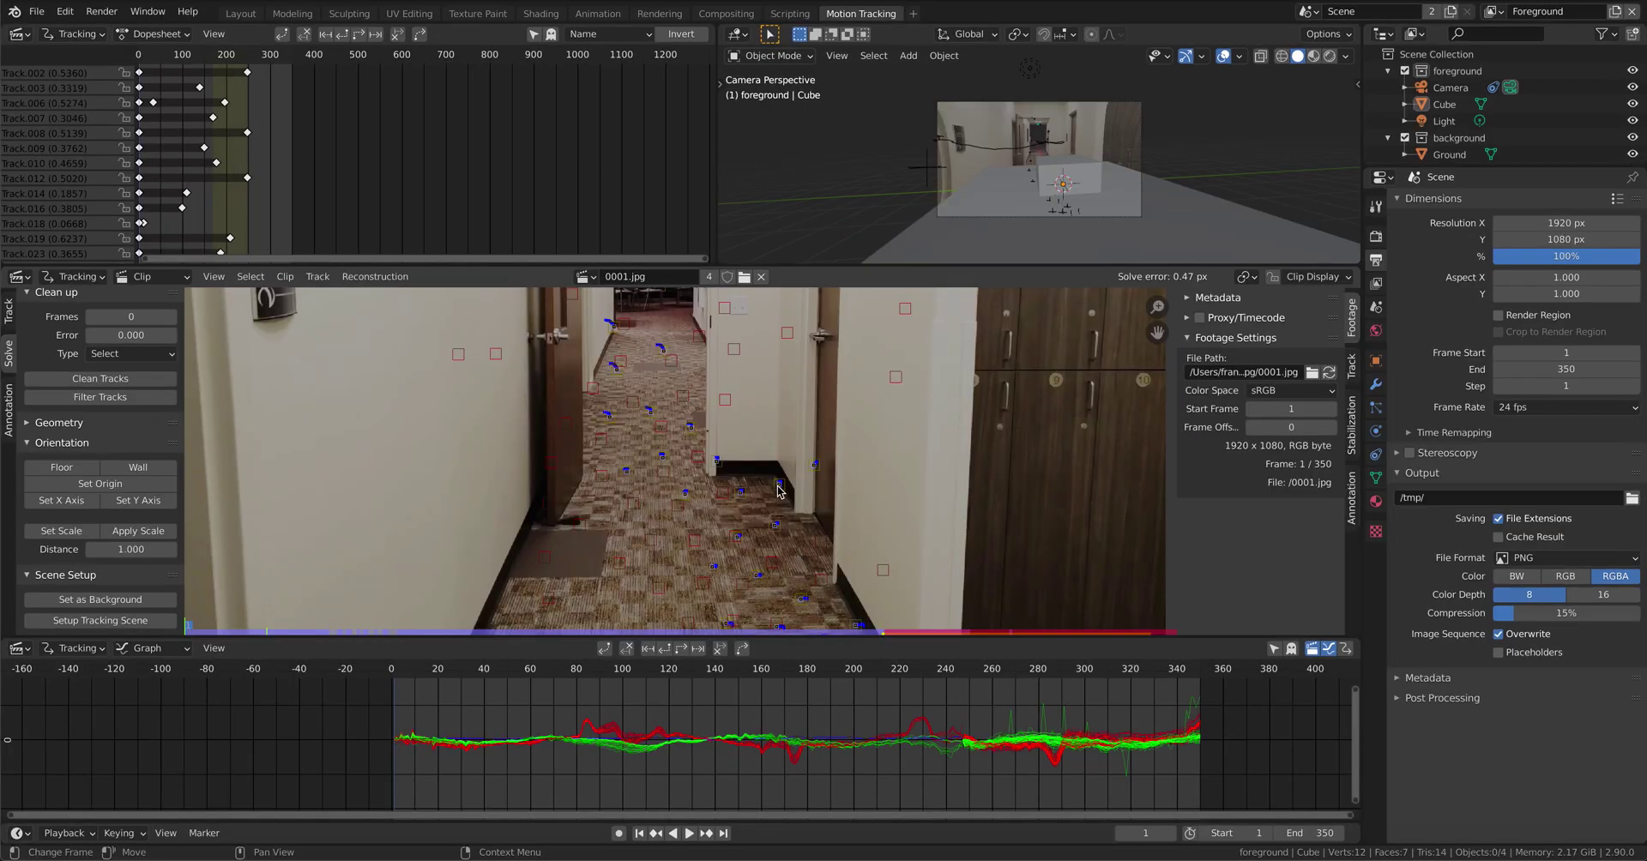
Step: Make Track.012 the scene origin and set the Y axis from Track.031
{"action": "left_click", "coordinate": [779, 487]}
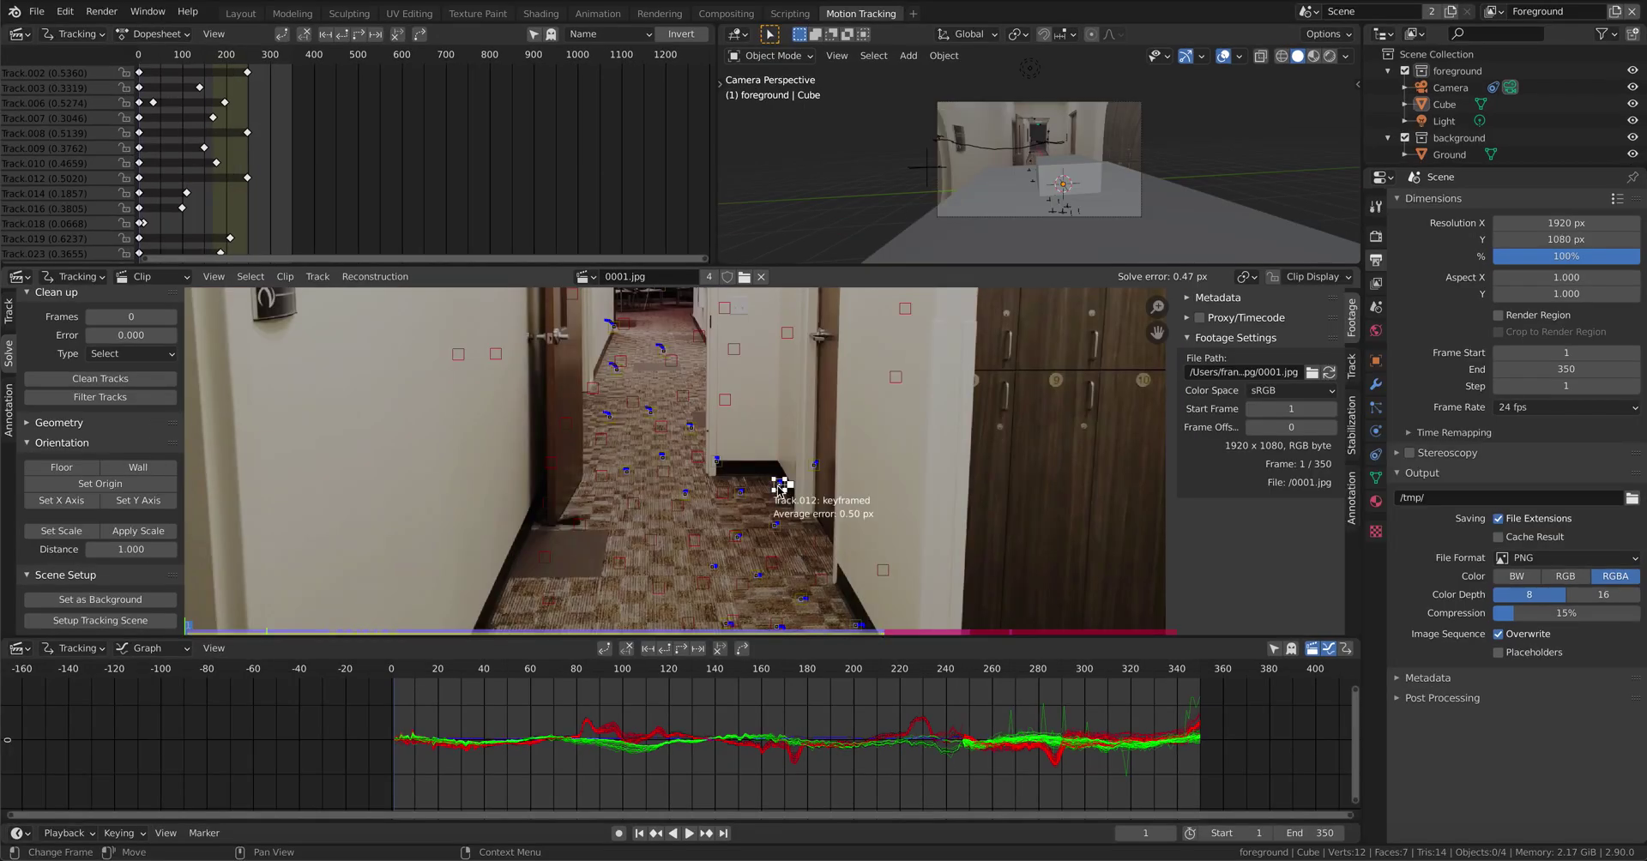
{"action": "left_click", "coordinate": [123, 484]}
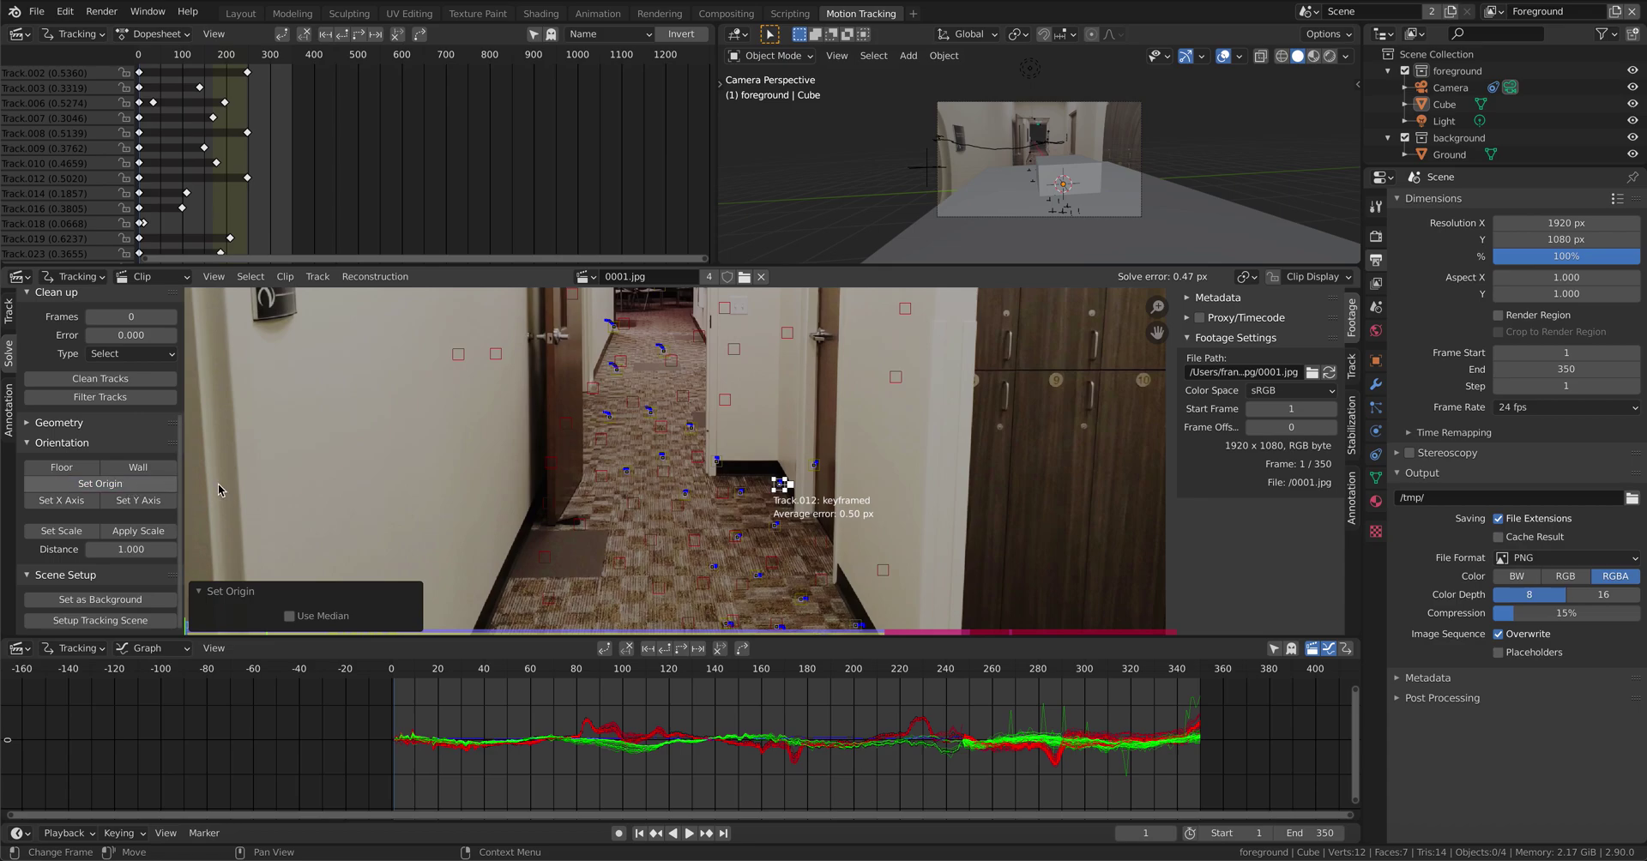
{"action": "scroll", "coordinate": [903, 567], "scroll_direction": "down", "scroll_amount": 5}
{"action": "scroll", "coordinate": [903, 567], "scroll_direction": "right", "scroll_amount": 3}
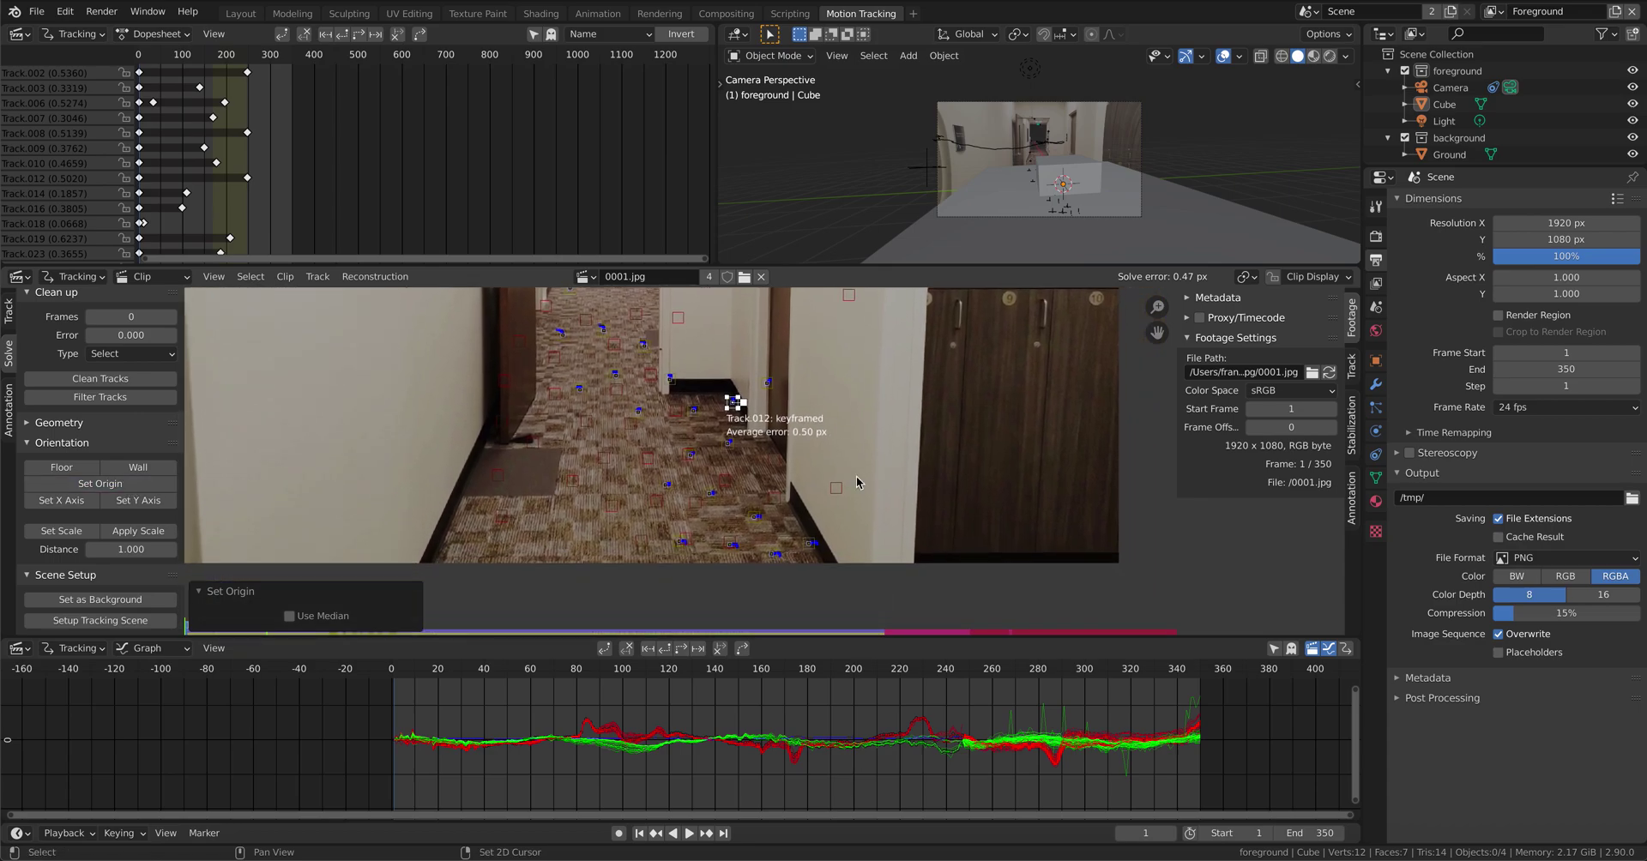
{"action": "left_click", "coordinate": [813, 543]}
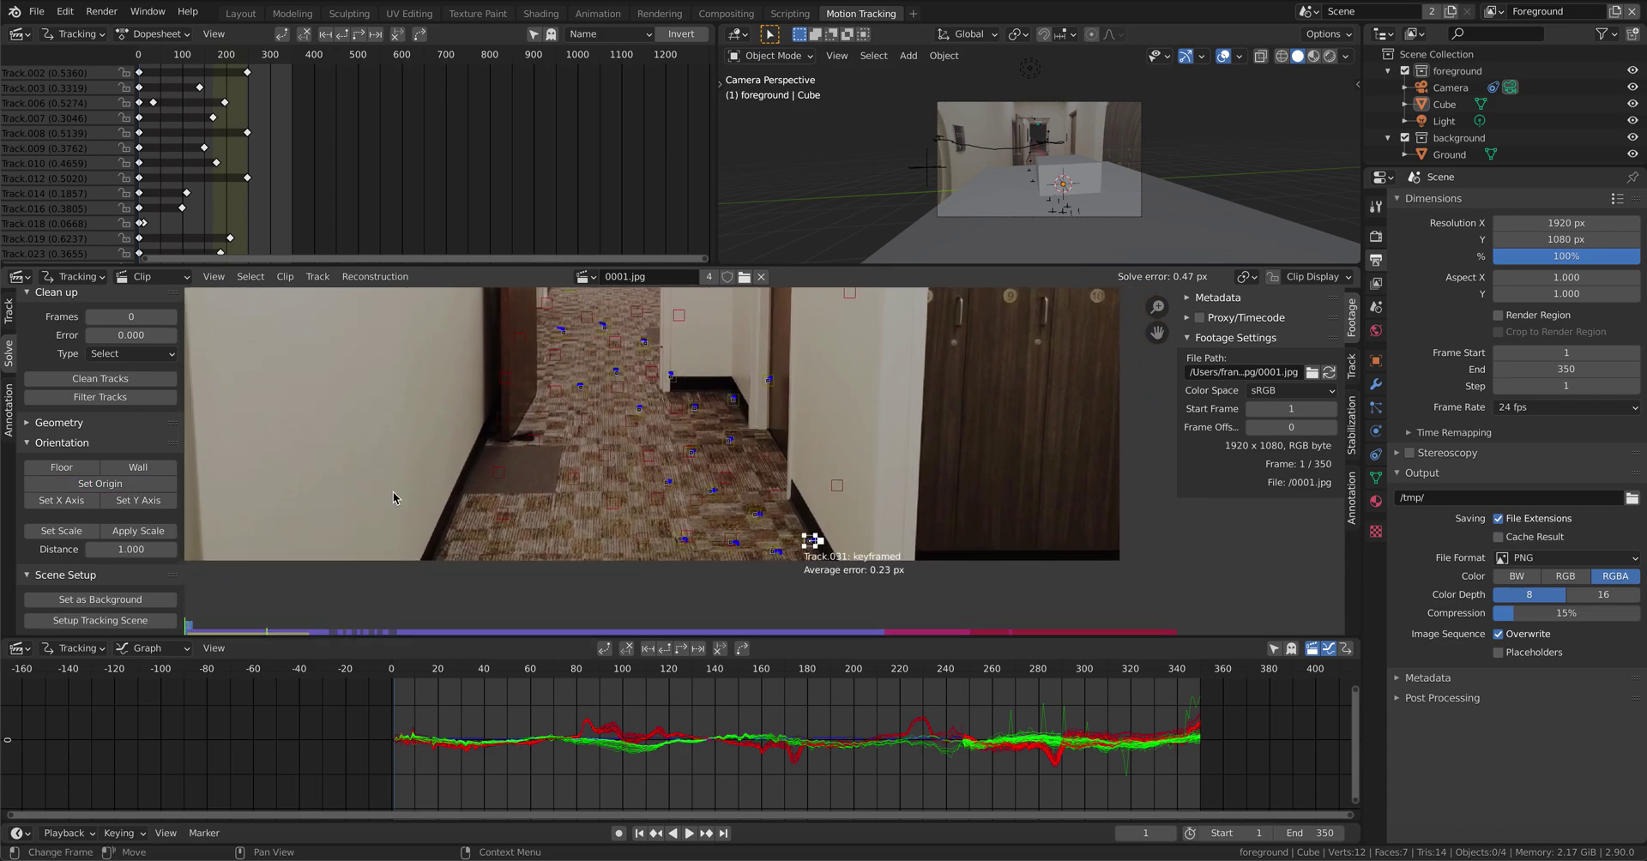
{"action": "left_click", "coordinate": [142, 501]}
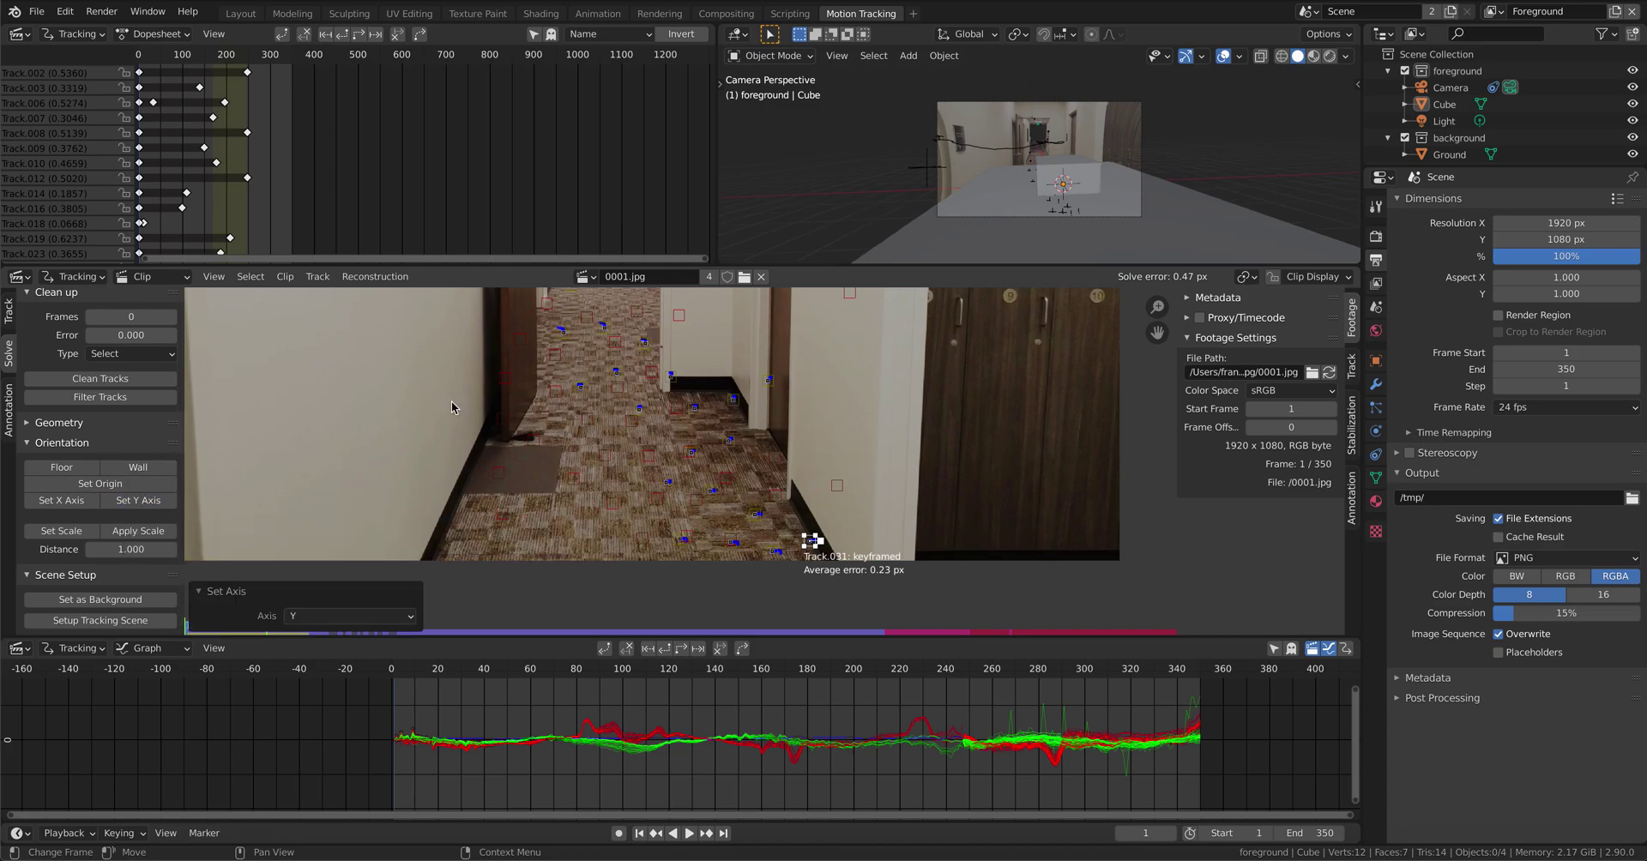
Step: In the Layout workspace, toggle the Motion Tracking viewport overlay off and back on
{"action": "left_click", "coordinate": [245, 13]}
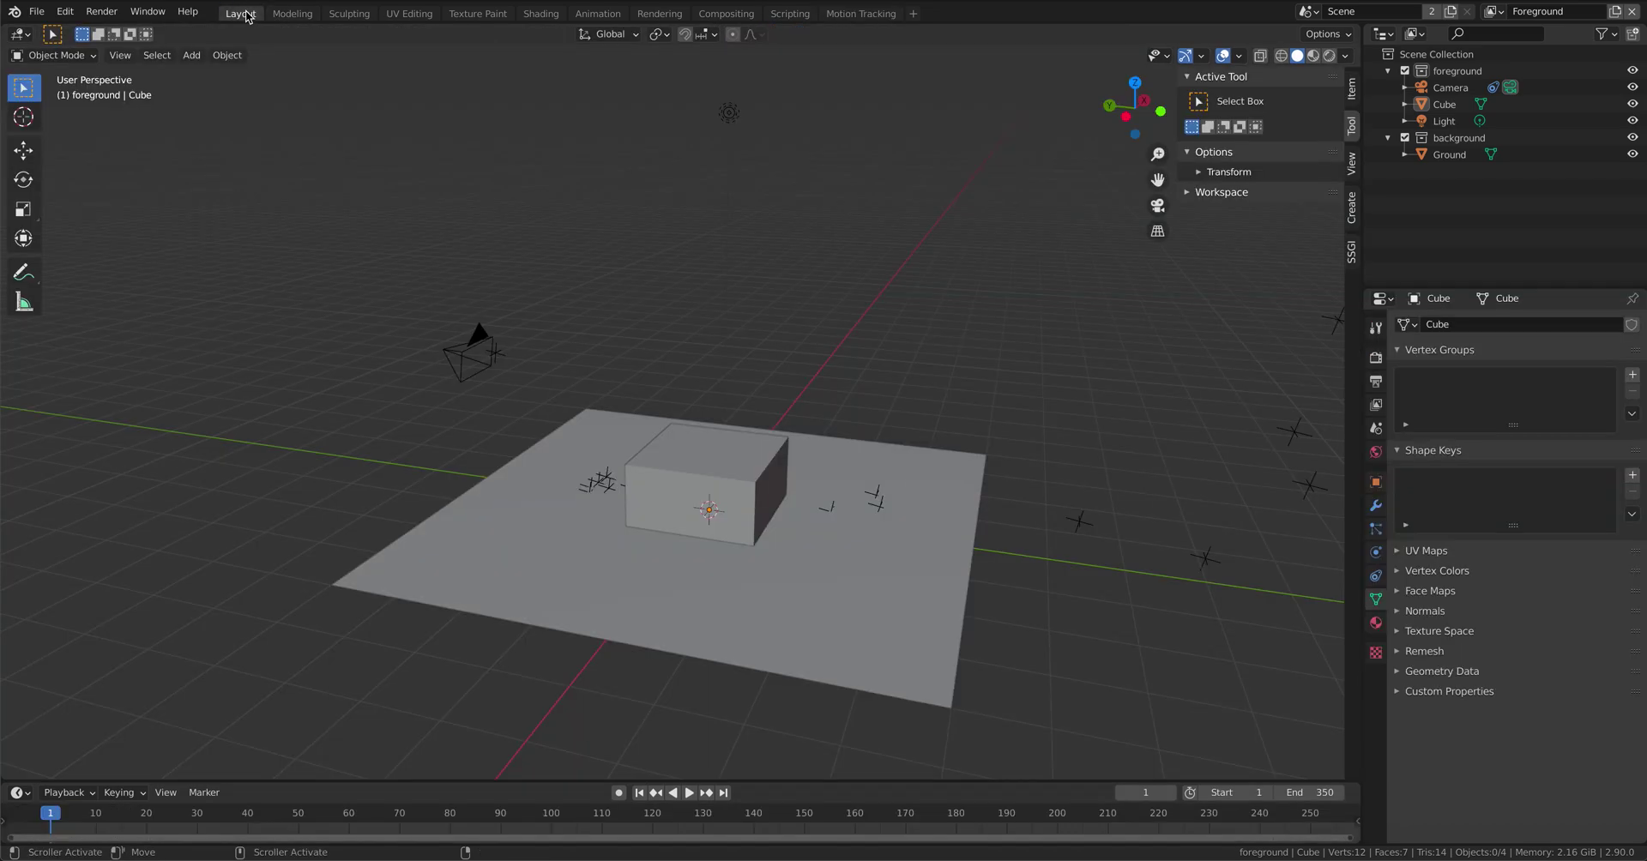
{"action": "middle_click_drag", "start_coordinate": [890, 403], "coordinate": [960, 360]}
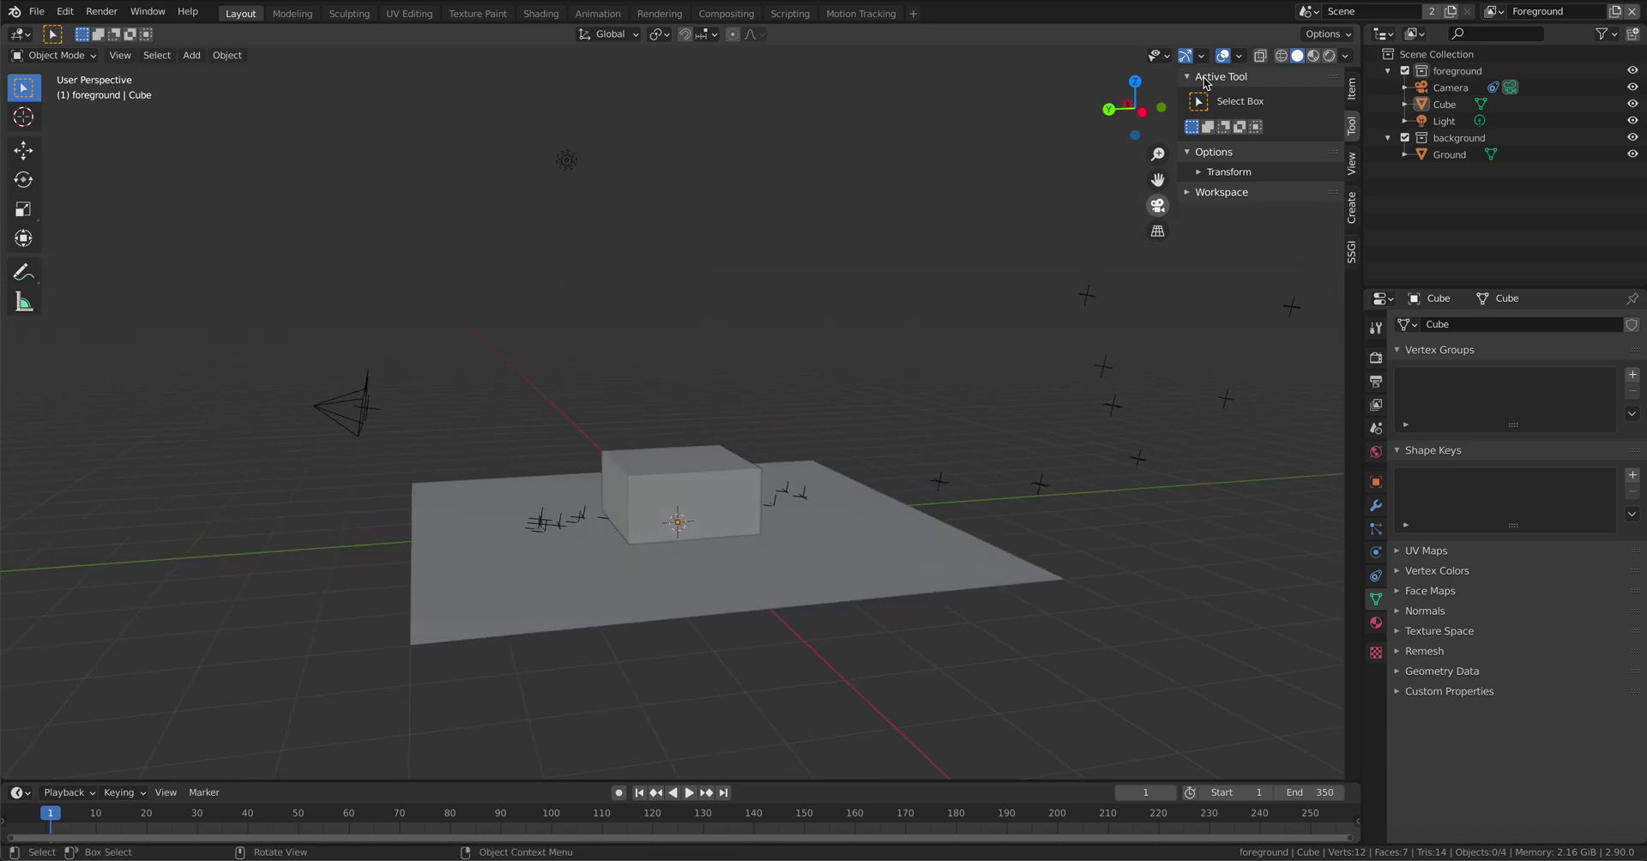
{"action": "left_click", "coordinate": [1237, 55]}
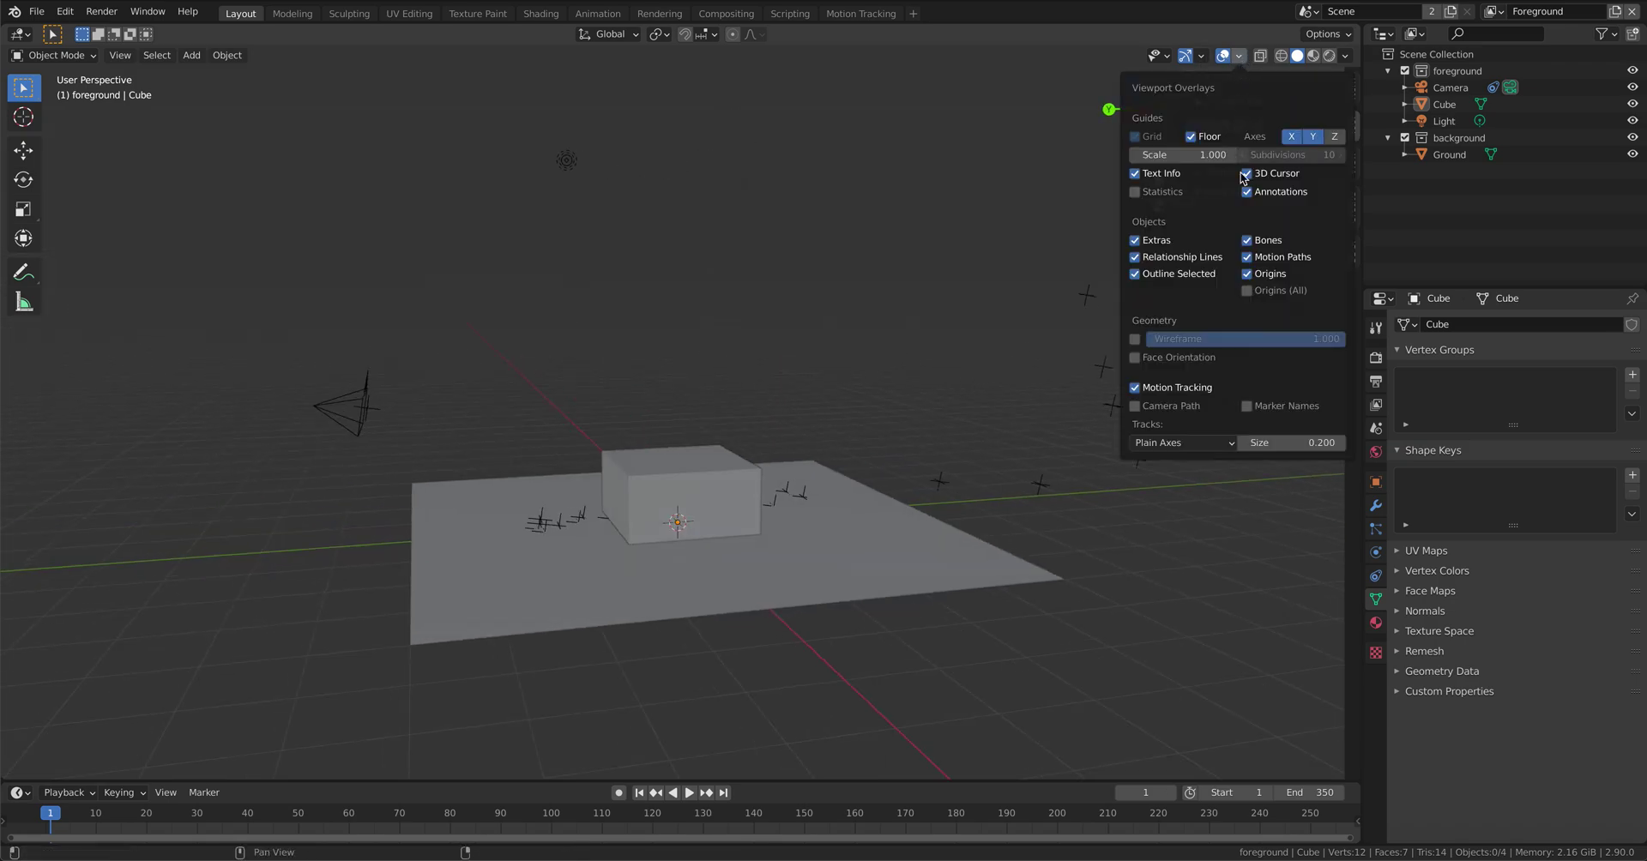
{"action": "left_click", "coordinate": [1135, 388]}
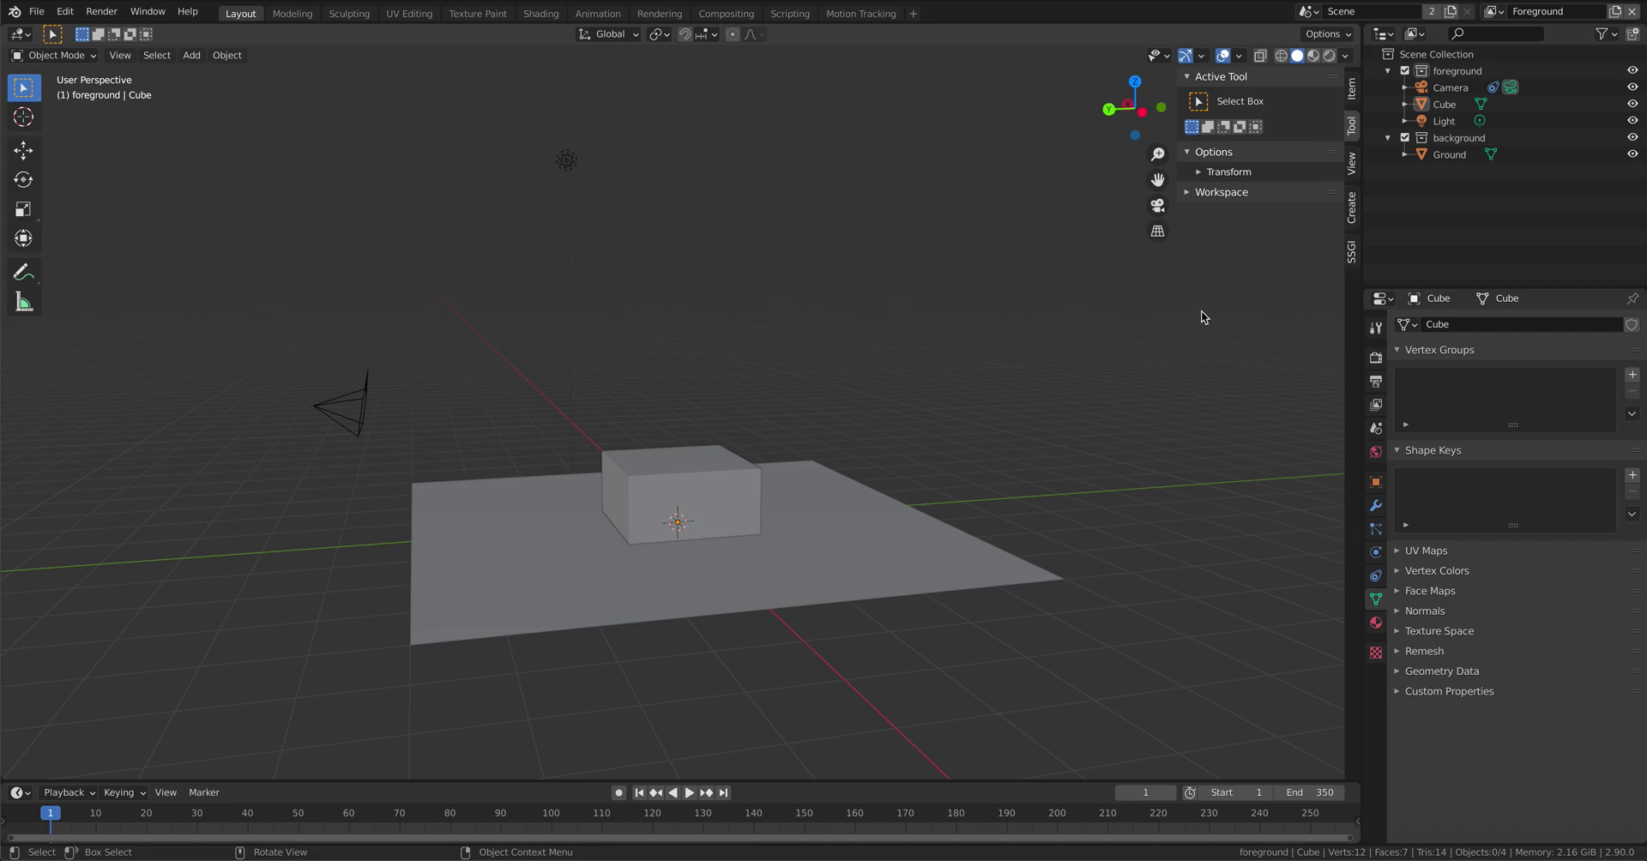
{"action": "left_click", "coordinate": [1237, 55]}
{"action": "left_click", "coordinate": [1172, 392]}
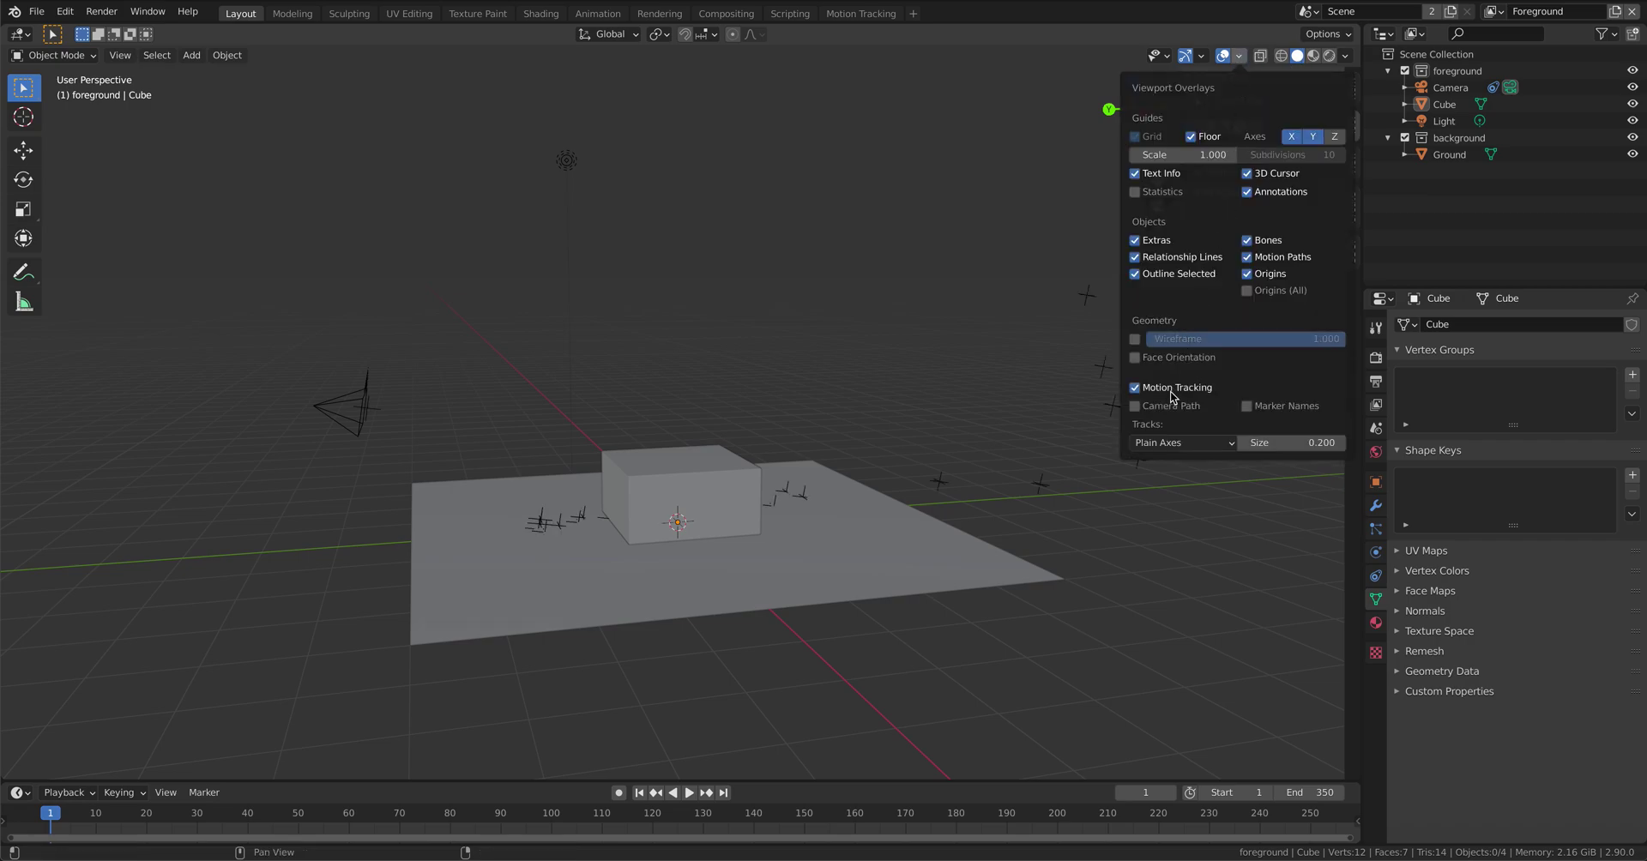
Step: Hide the Ground plane and look through the tracked scene camera
{"action": "mouse_move", "coordinate": [738, 353]}
{"action": "middle_mouse_down"}
{"action": "mouse_move", "coordinate": [915, 333]}
{"action": "mouse_move", "coordinate": [943, 345]}
{"action": "middle_mouse_up"}
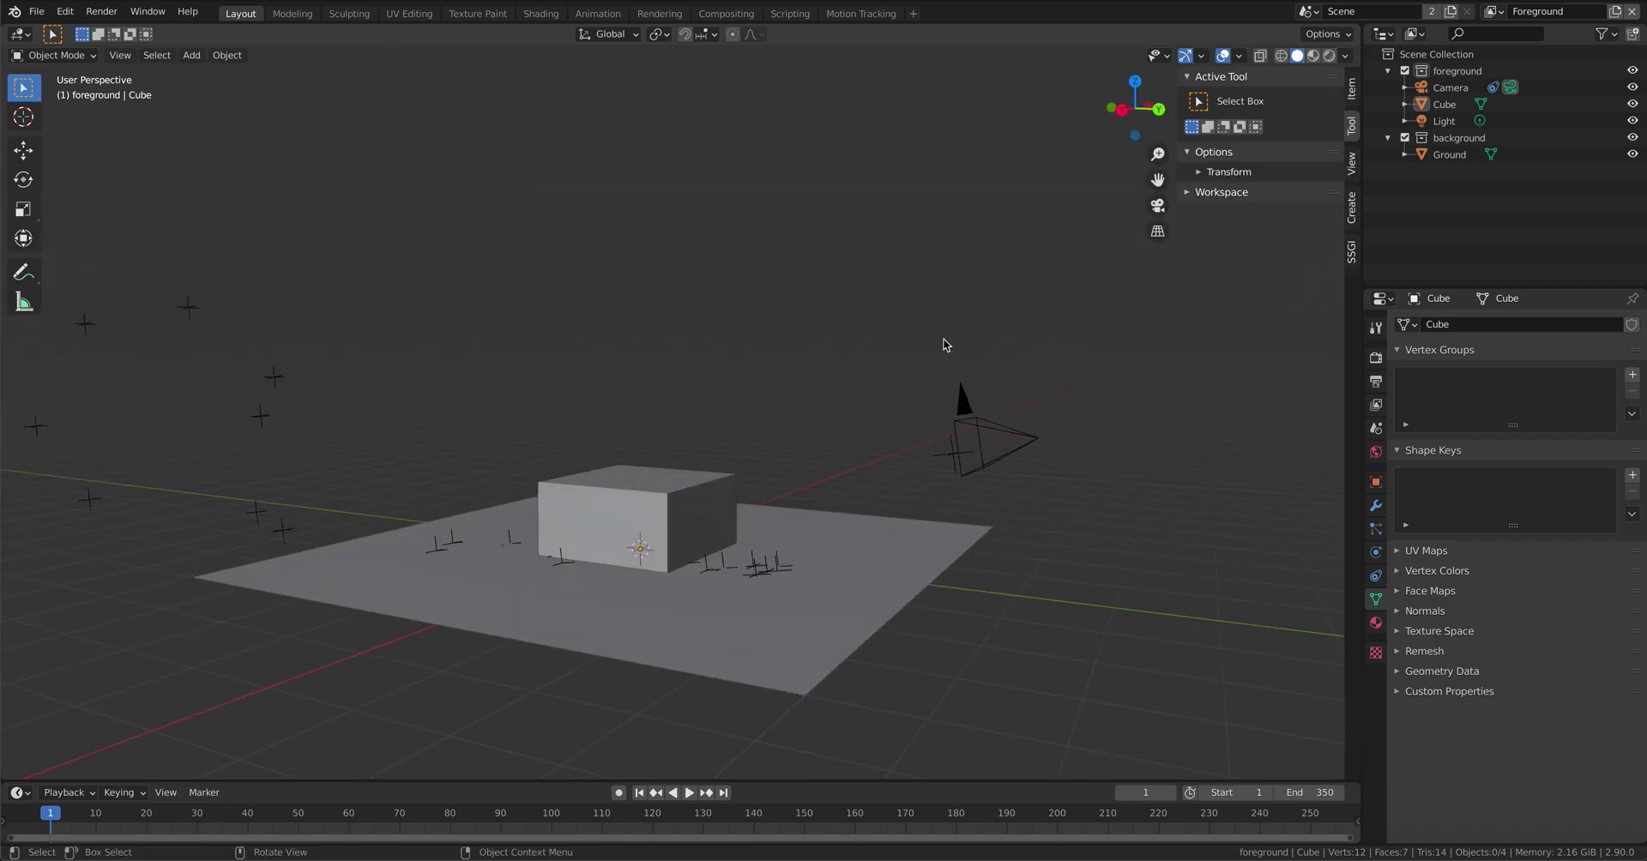
{"action": "left_click", "coordinate": [831, 521]}
{"action": "key", "text": "h"}
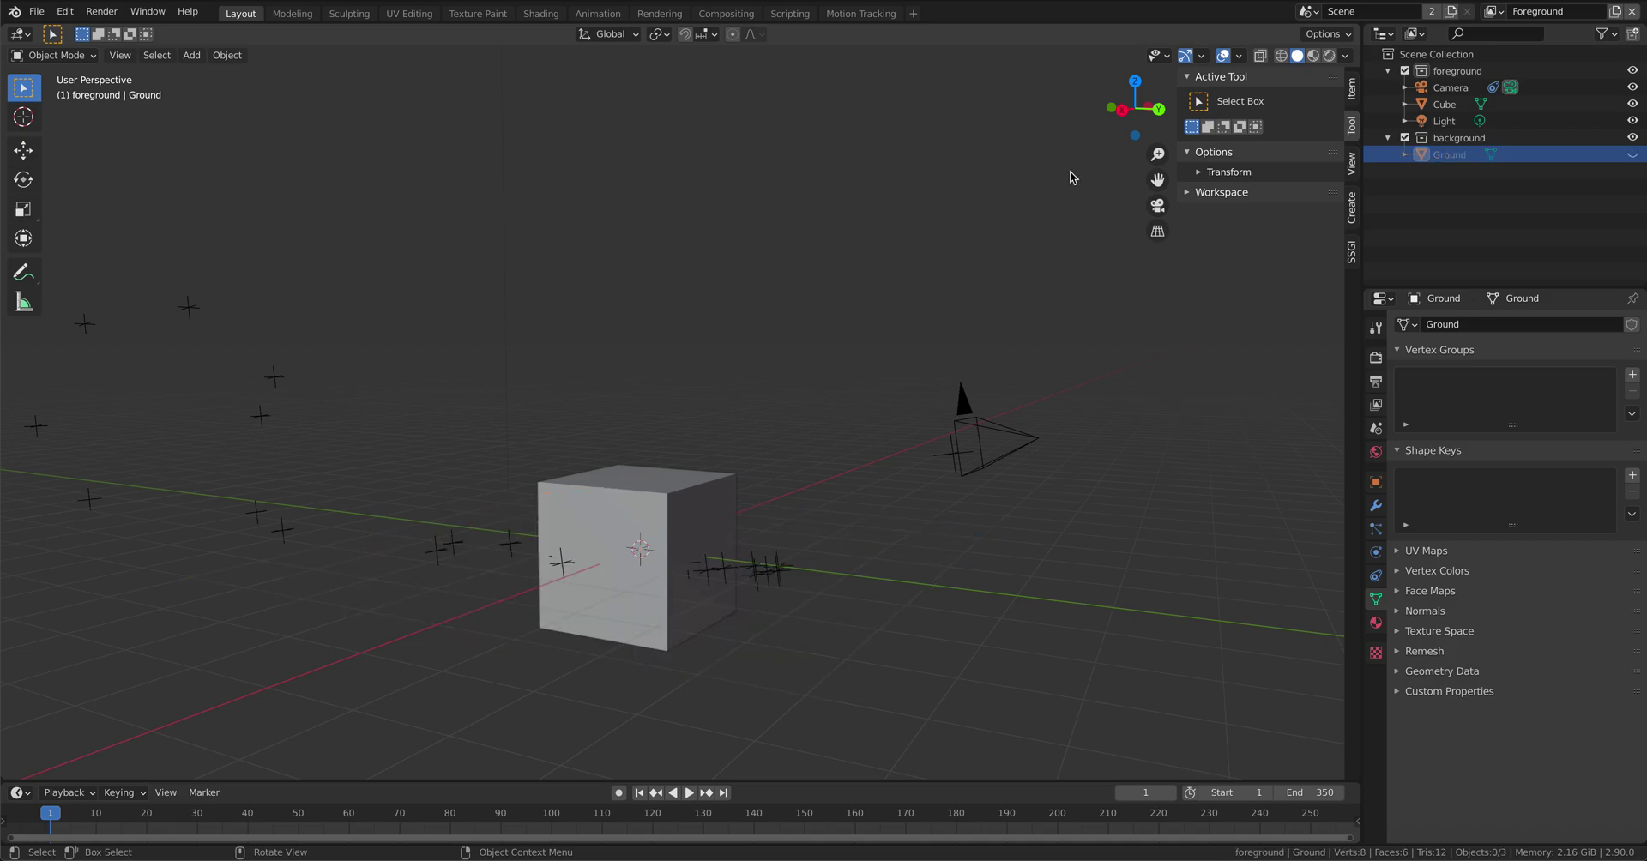
{"action": "left_click", "coordinate": [1153, 206]}
Step: Scale the cube down and rotate it about the Z axis
{"action": "left_click", "coordinate": [837, 470]}
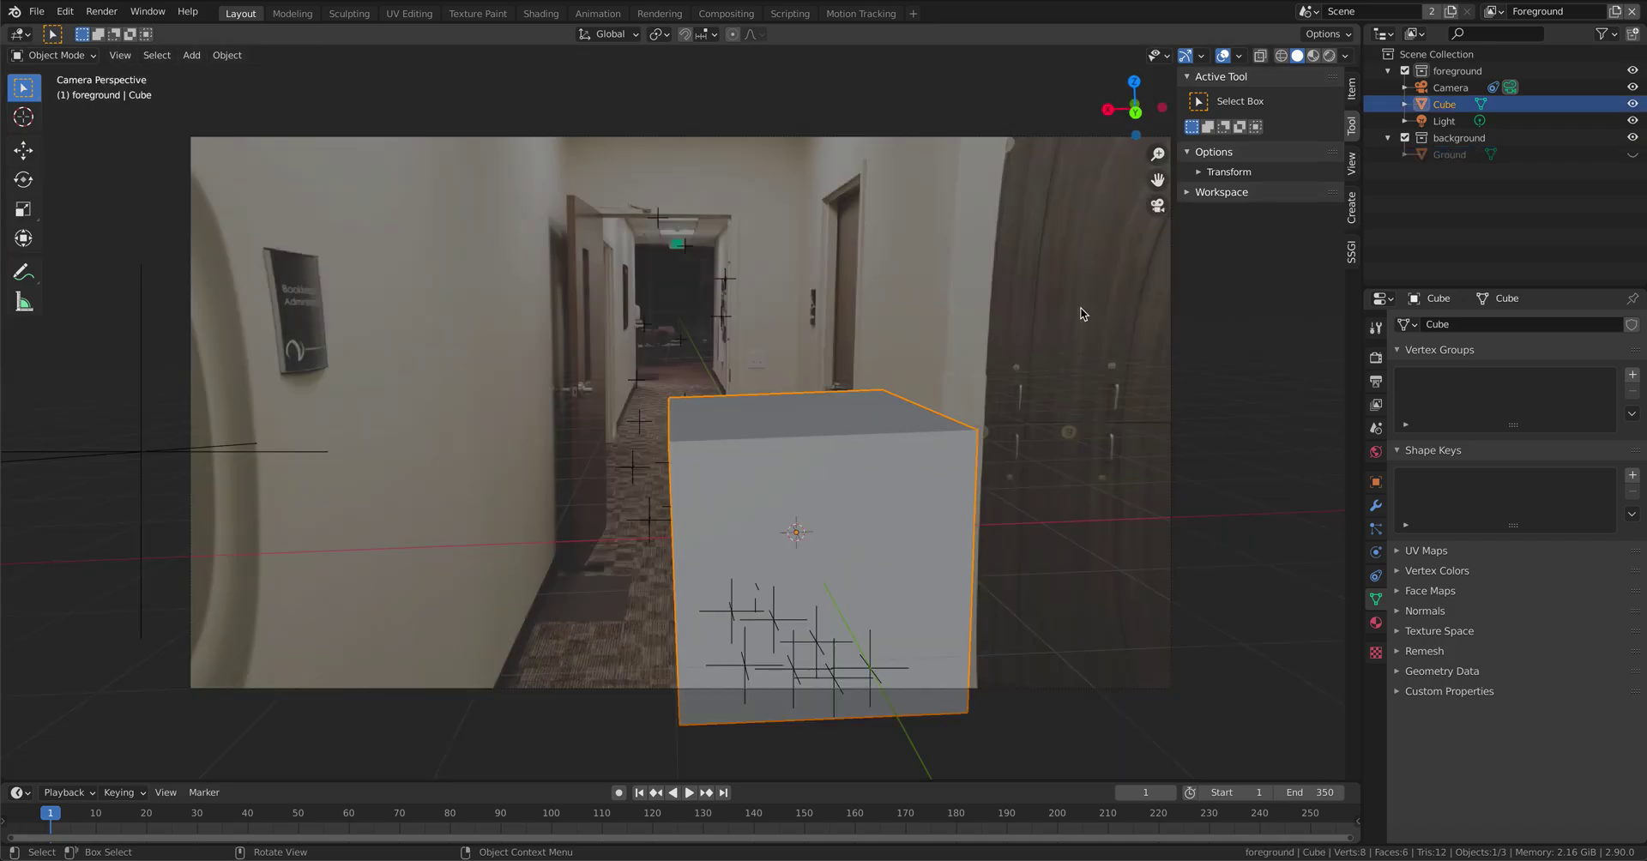
{"action": "key", "text": "s"}
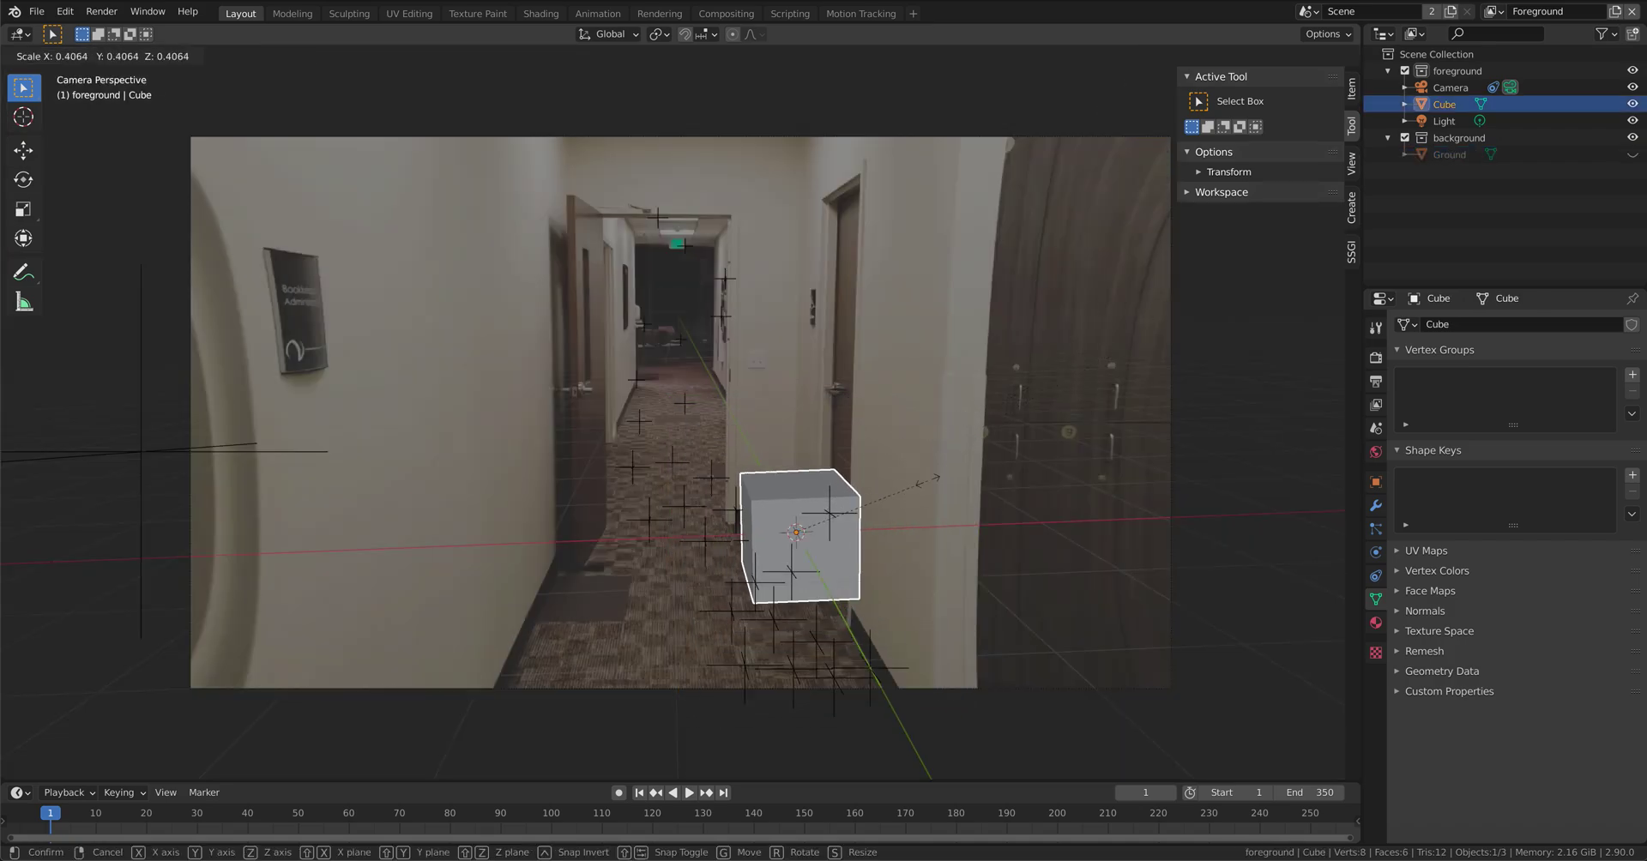
{"action": "left_click", "coordinate": [907, 500]}
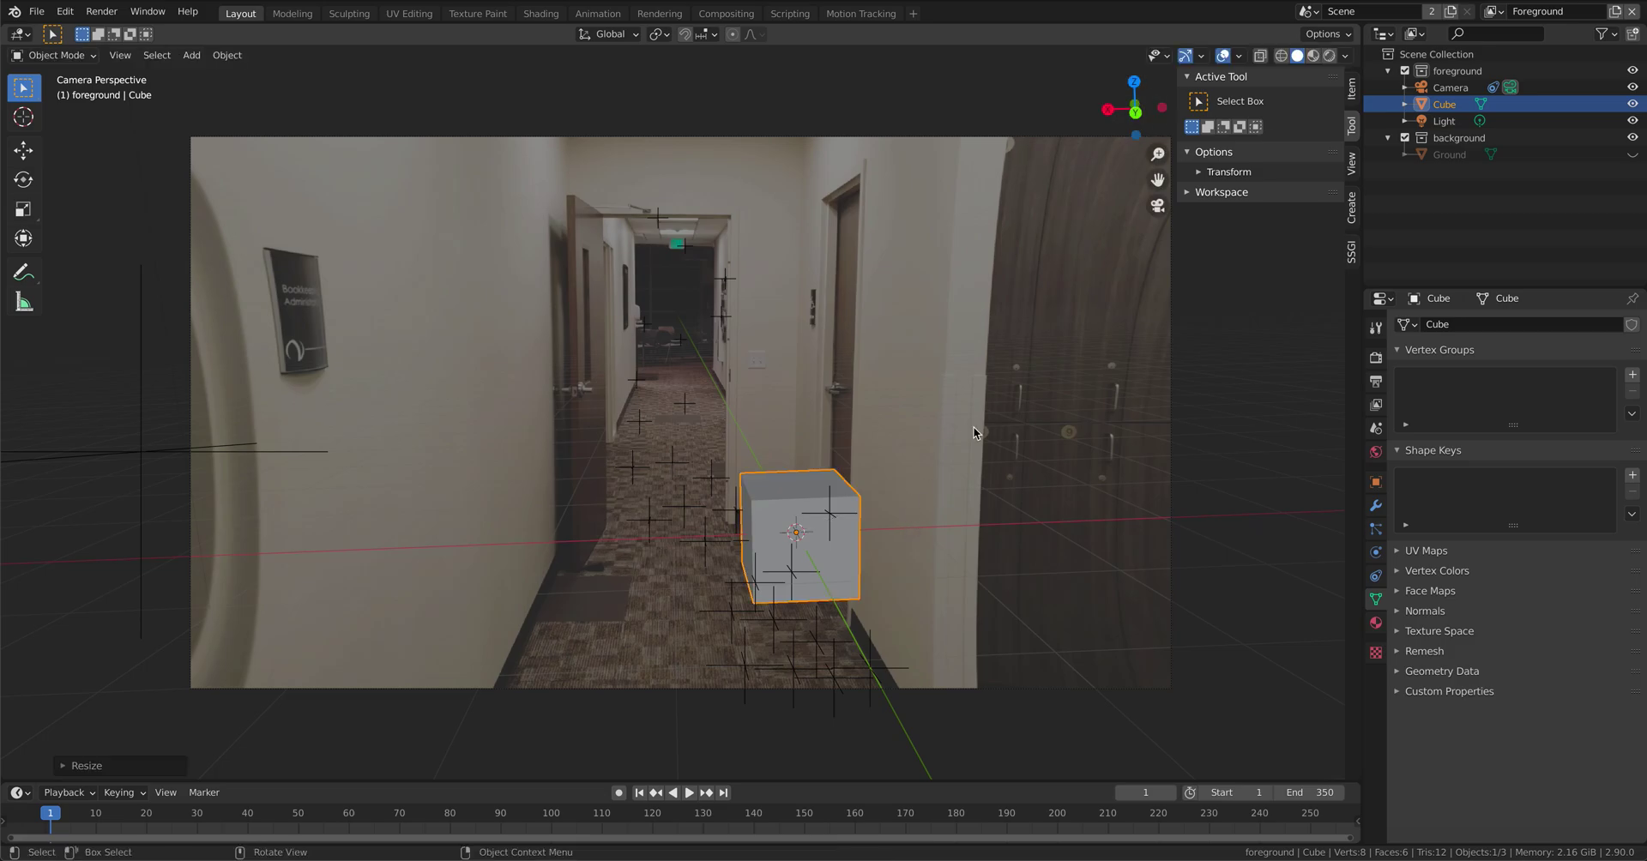
{"action": "key", "text": "r"}
{"action": "key", "text": "z"}
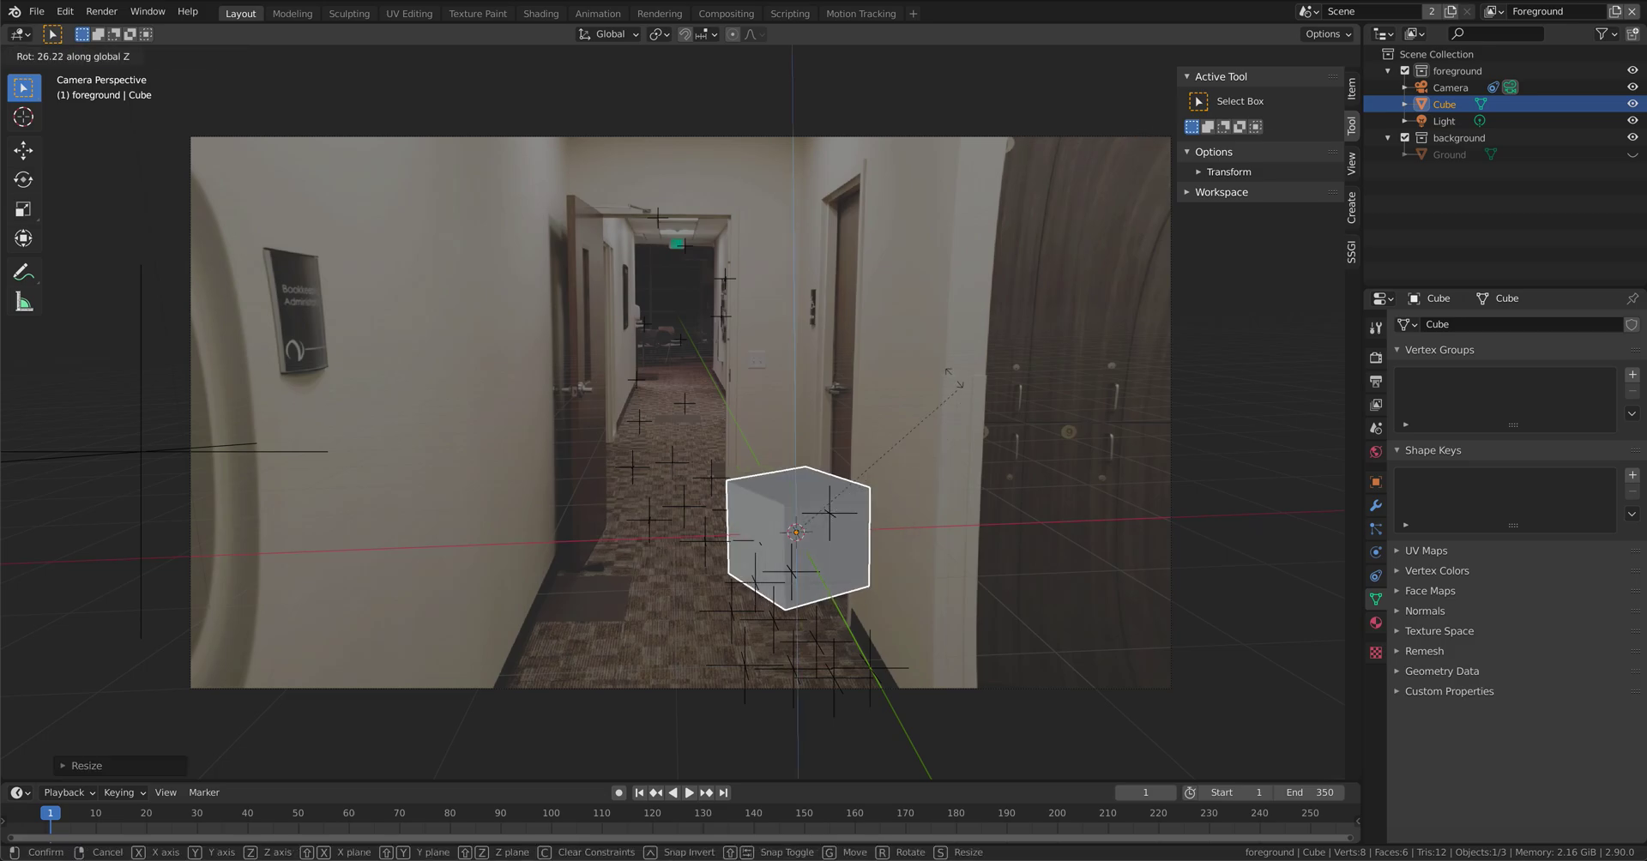
{"action": "left_click", "coordinate": [1012, 275]}
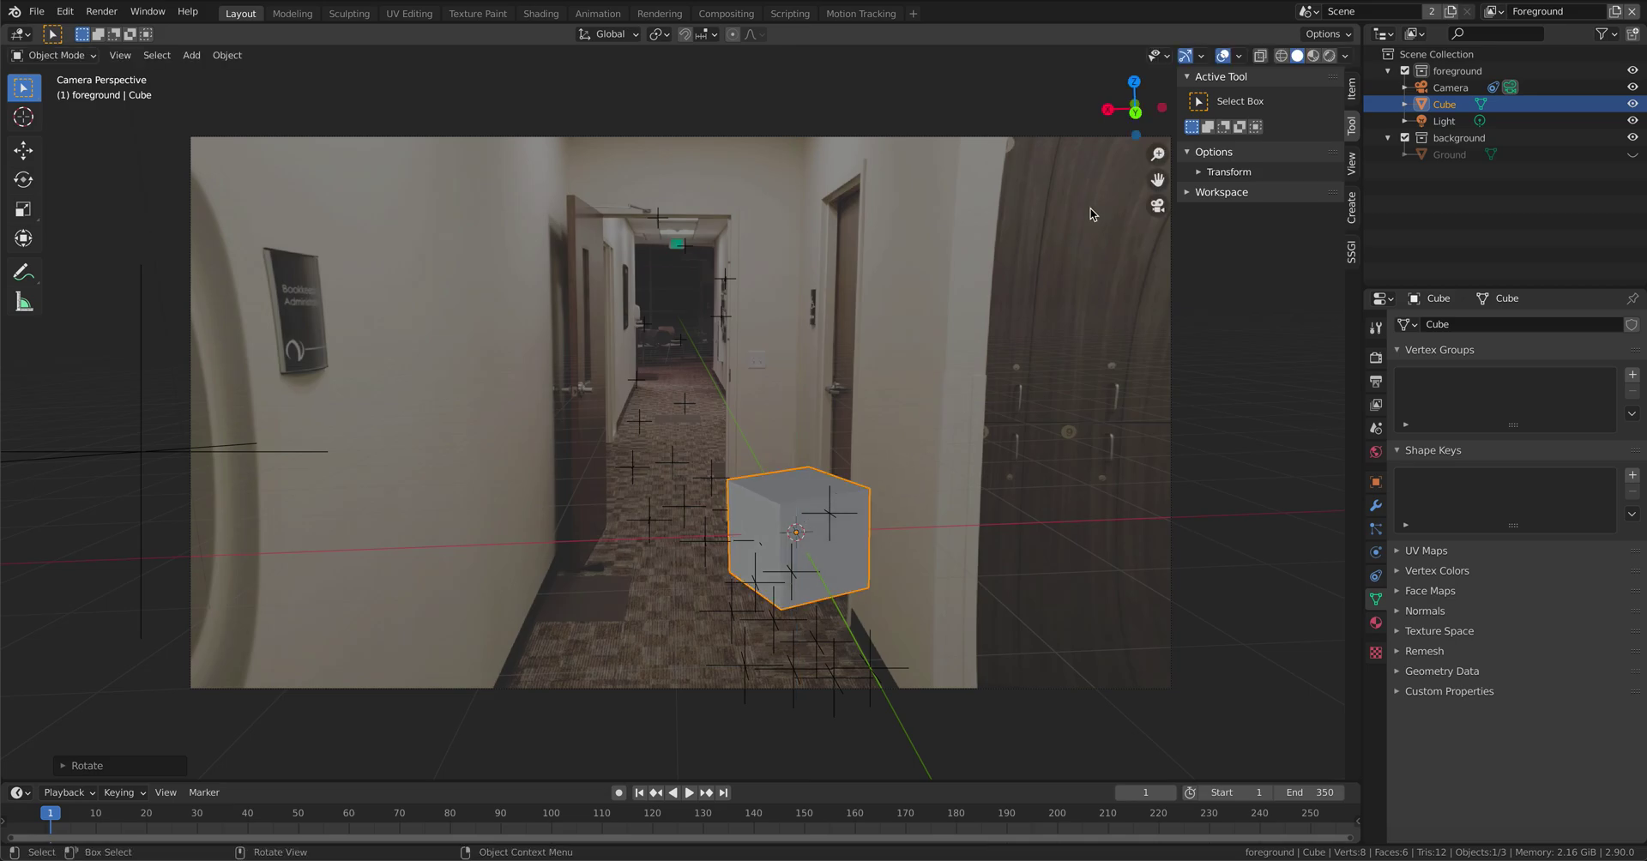
Step: In Left Orthographic view, move the cube onto the floor line, then return to camera view
{"action": "left_click", "coordinate": [1163, 107]}
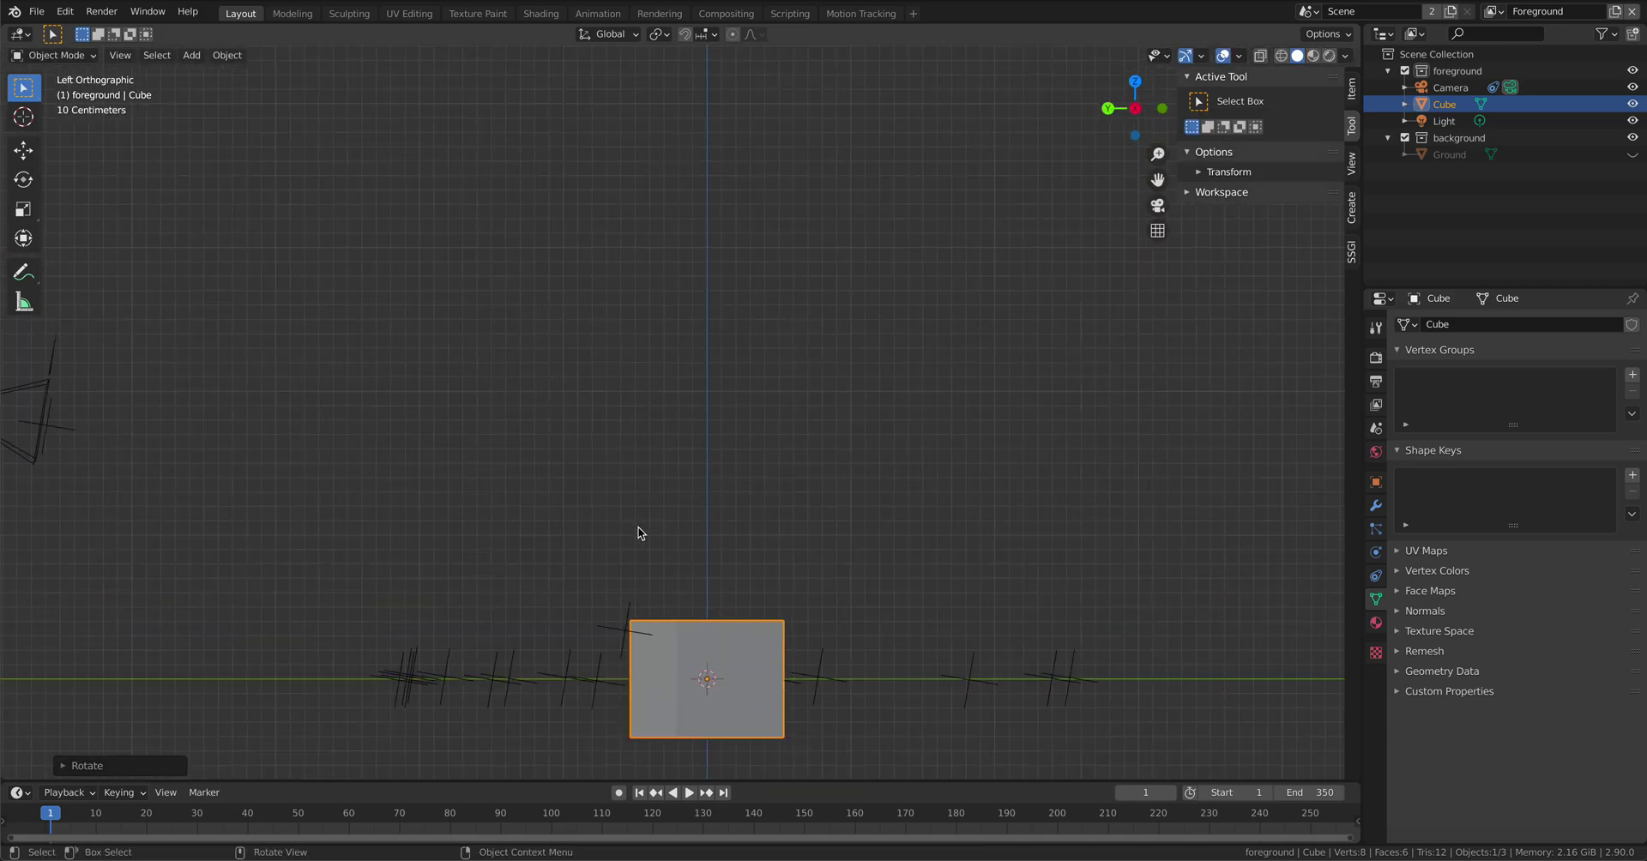
{"action": "mouse_move", "coordinate": [777, 566]}
{"action": "middle_mouse_down", "text": "shift"}
{"action": "mouse_move", "coordinate": [746, 368]}
{"action": "mouse_move", "coordinate": [879, 446]}
{"action": "middle_mouse_up", "text": "shift"}
{"action": "scroll", "coordinate": [746, 368], "scroll_direction": "up", "scroll_amount": 4}
{"action": "key", "text": "g"}
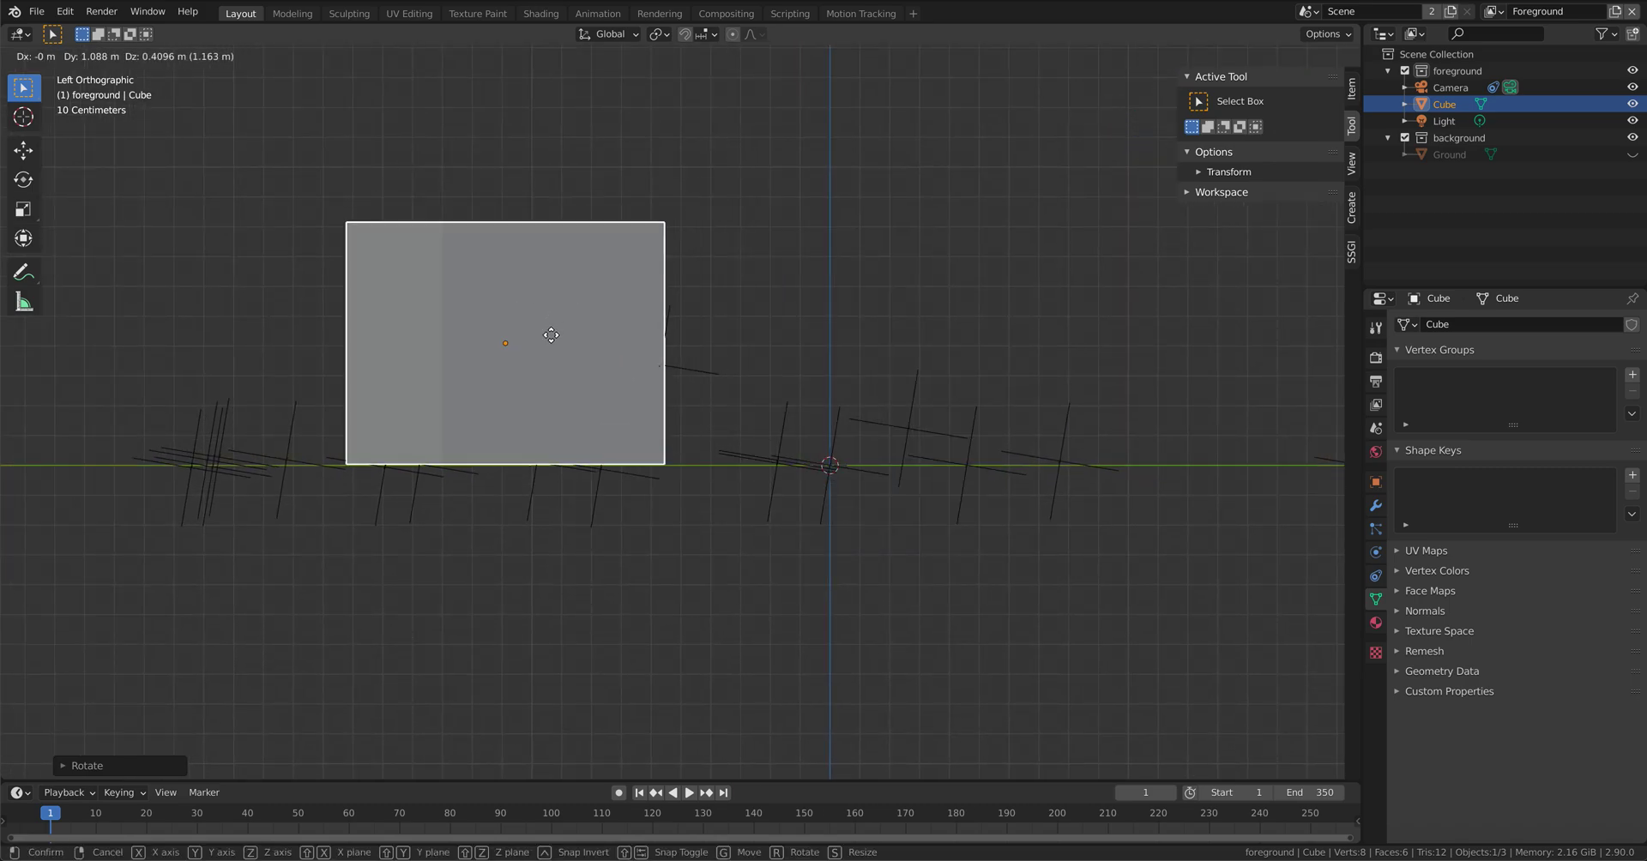
{"action": "left_click", "coordinate": [551, 336]}
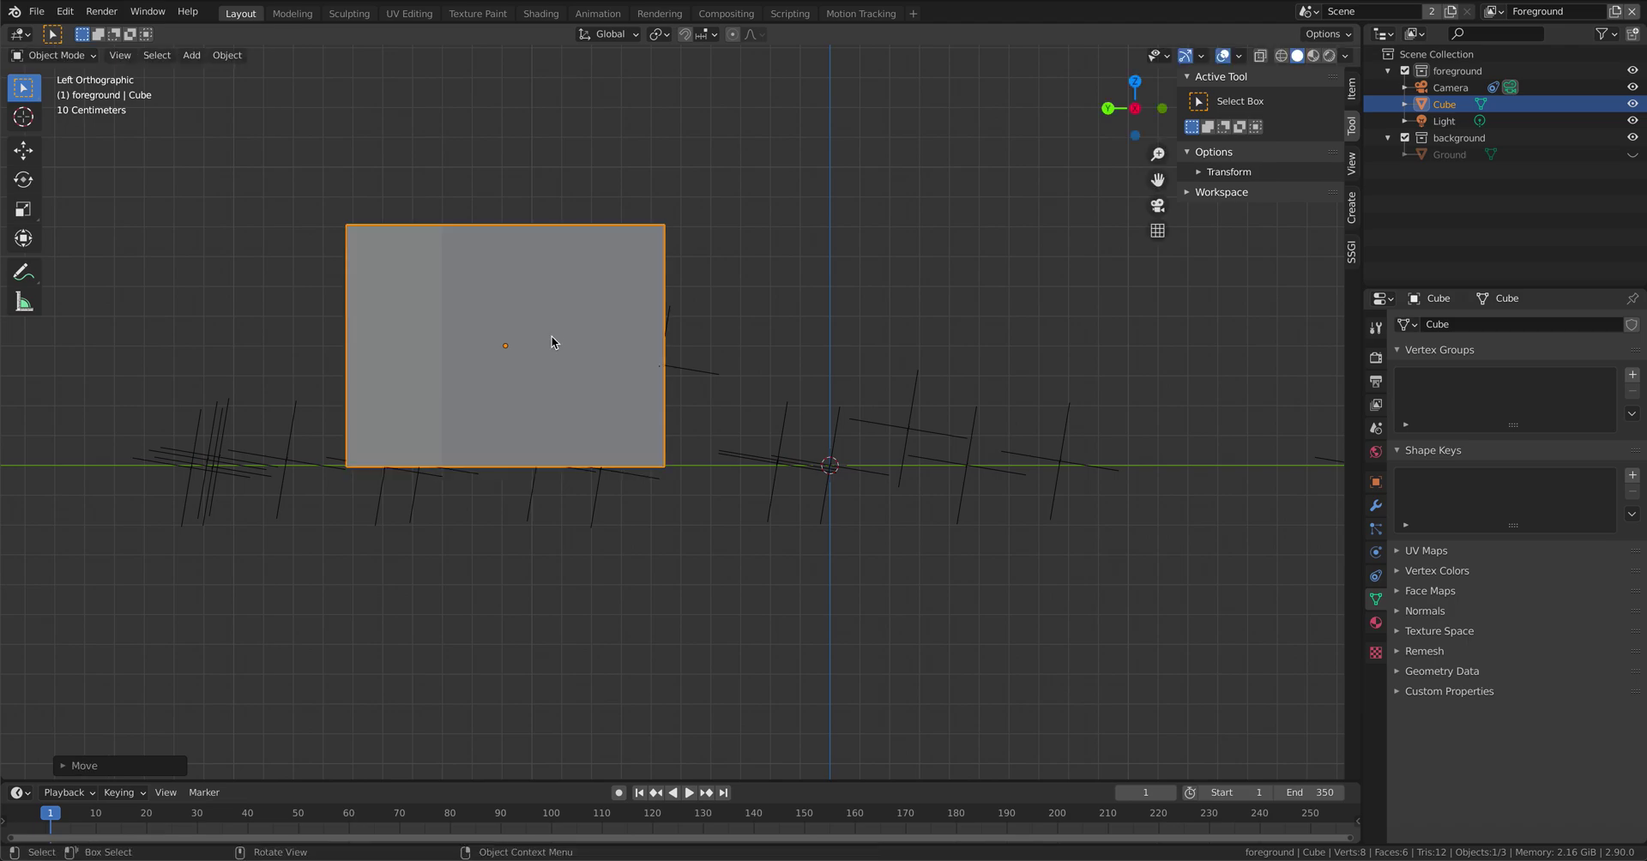
{"action": "left_click", "coordinate": [1155, 210]}
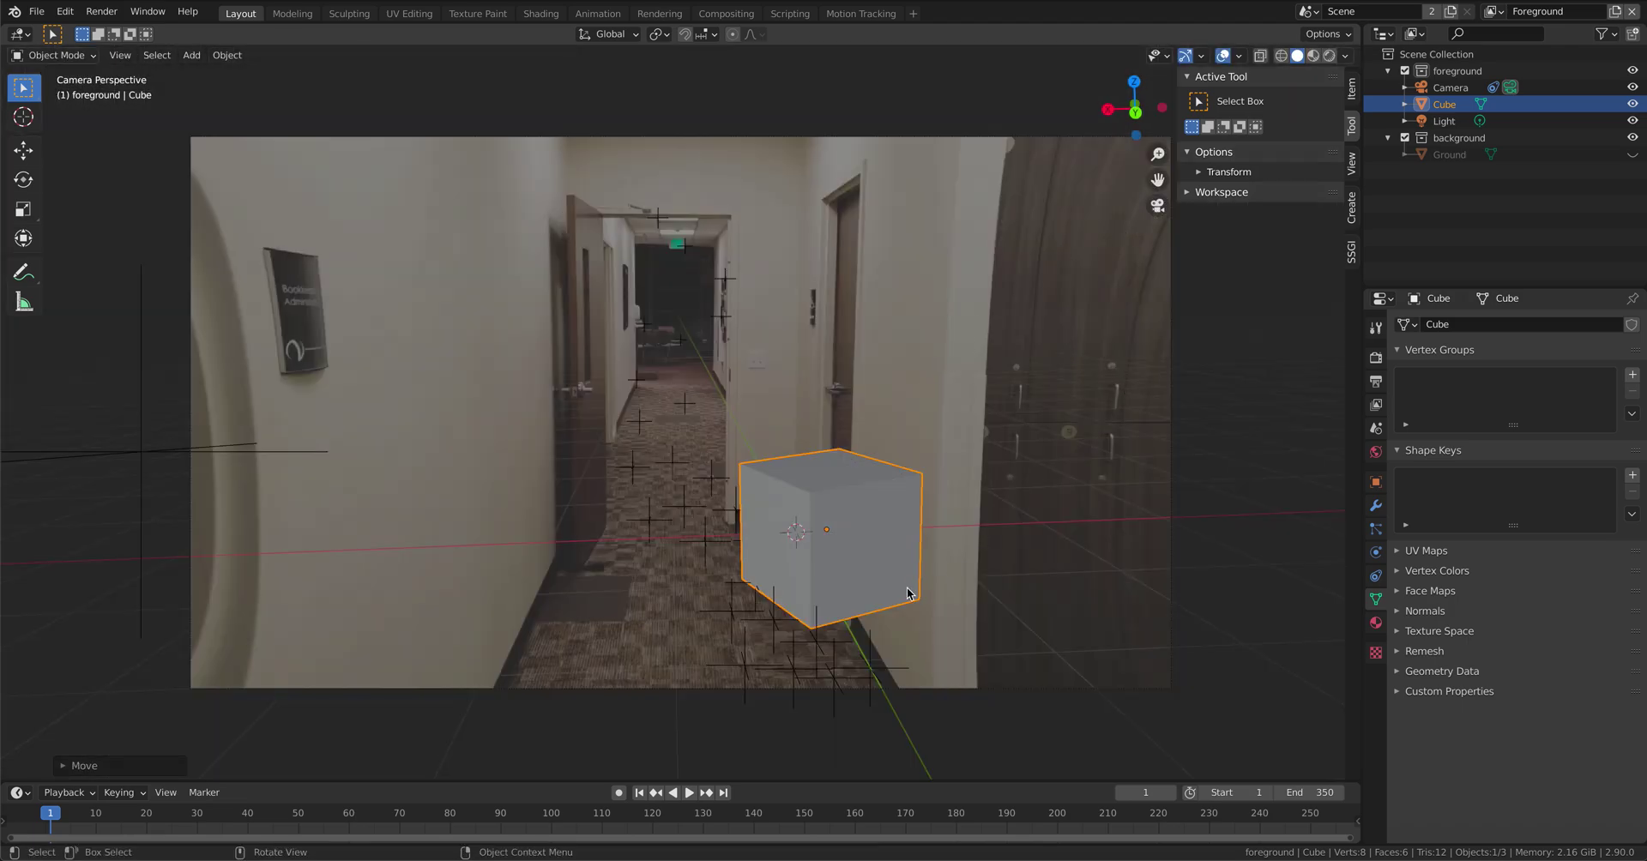
Step: Slide the cube across the floor with Z locked toward hallway centre, then play the animation
{"action": "key", "text": "g"}
{"action": "key", "text": "shift+z"}
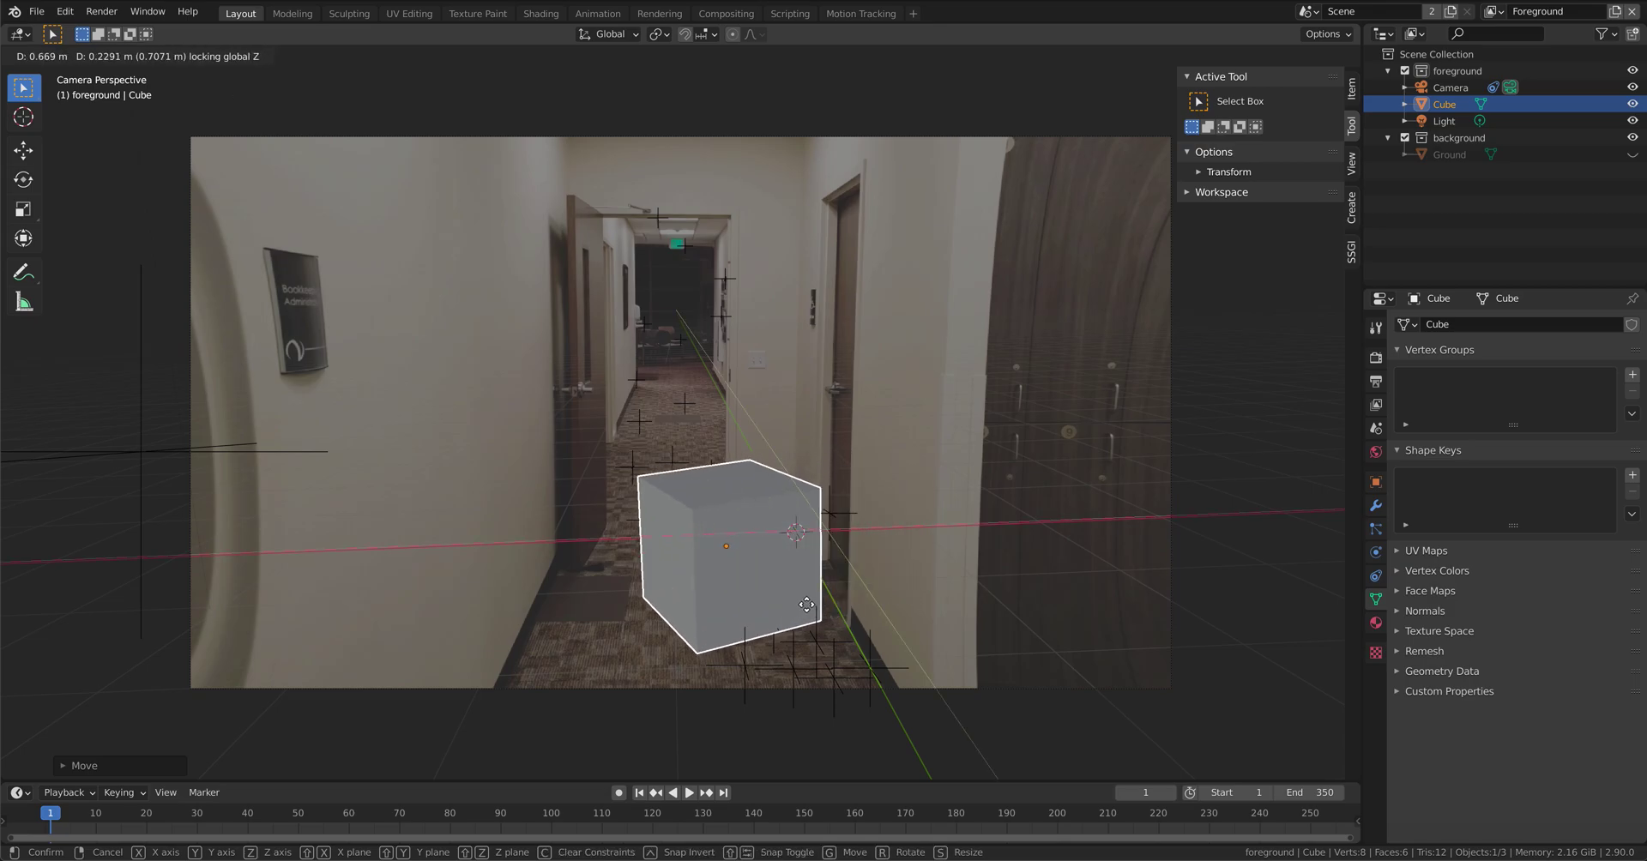
{"action": "left_click", "coordinate": [788, 595]}
{"action": "left_click", "coordinate": [1133, 600]}
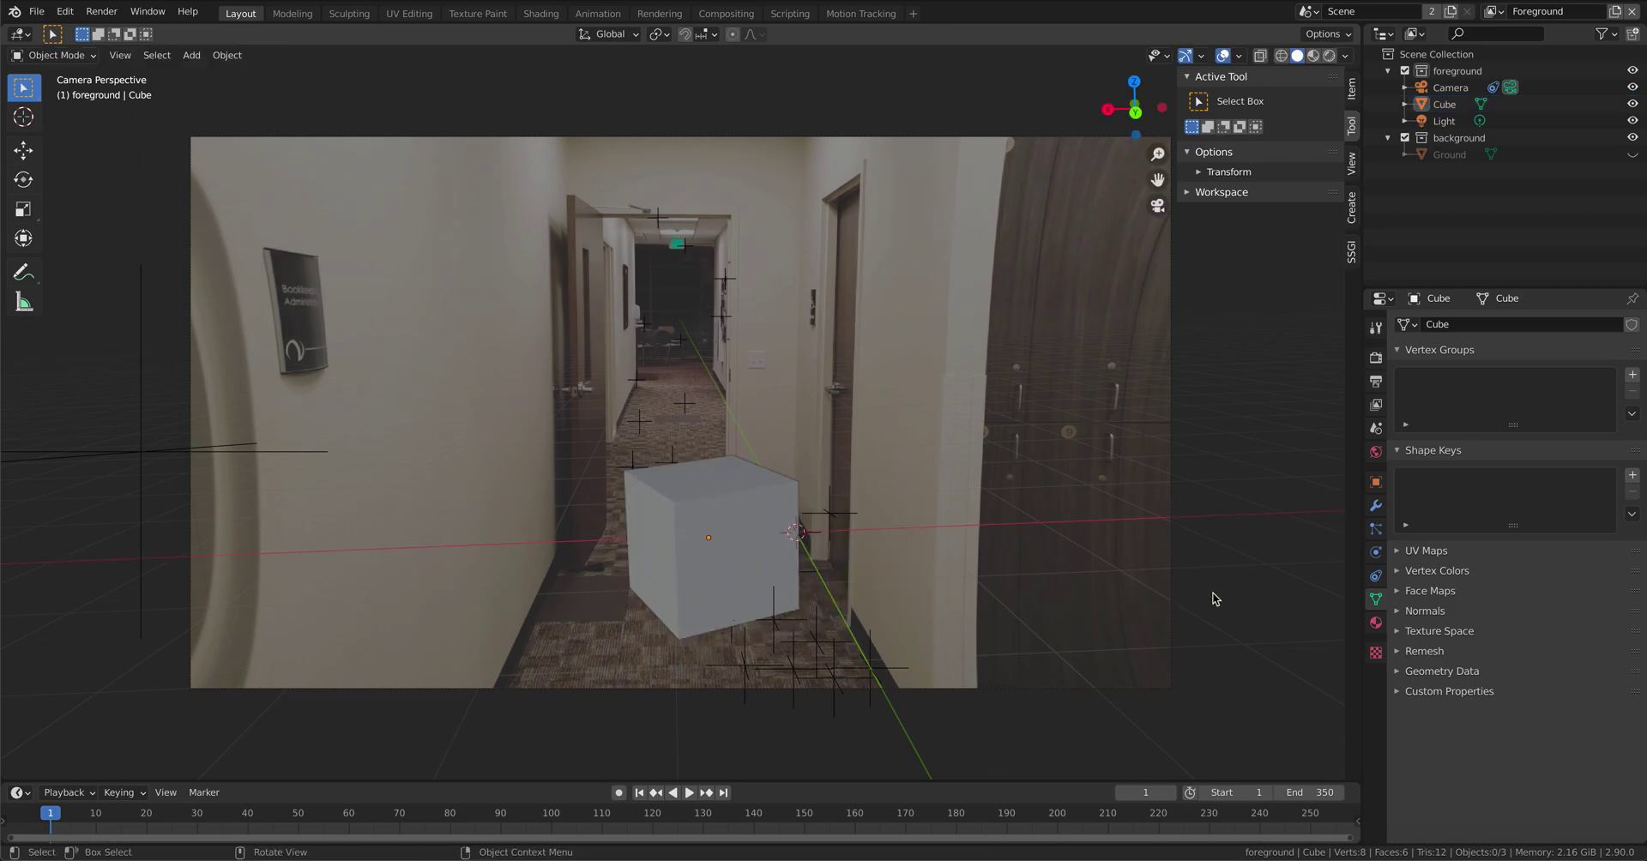
{"action": "key", "text": "space"}
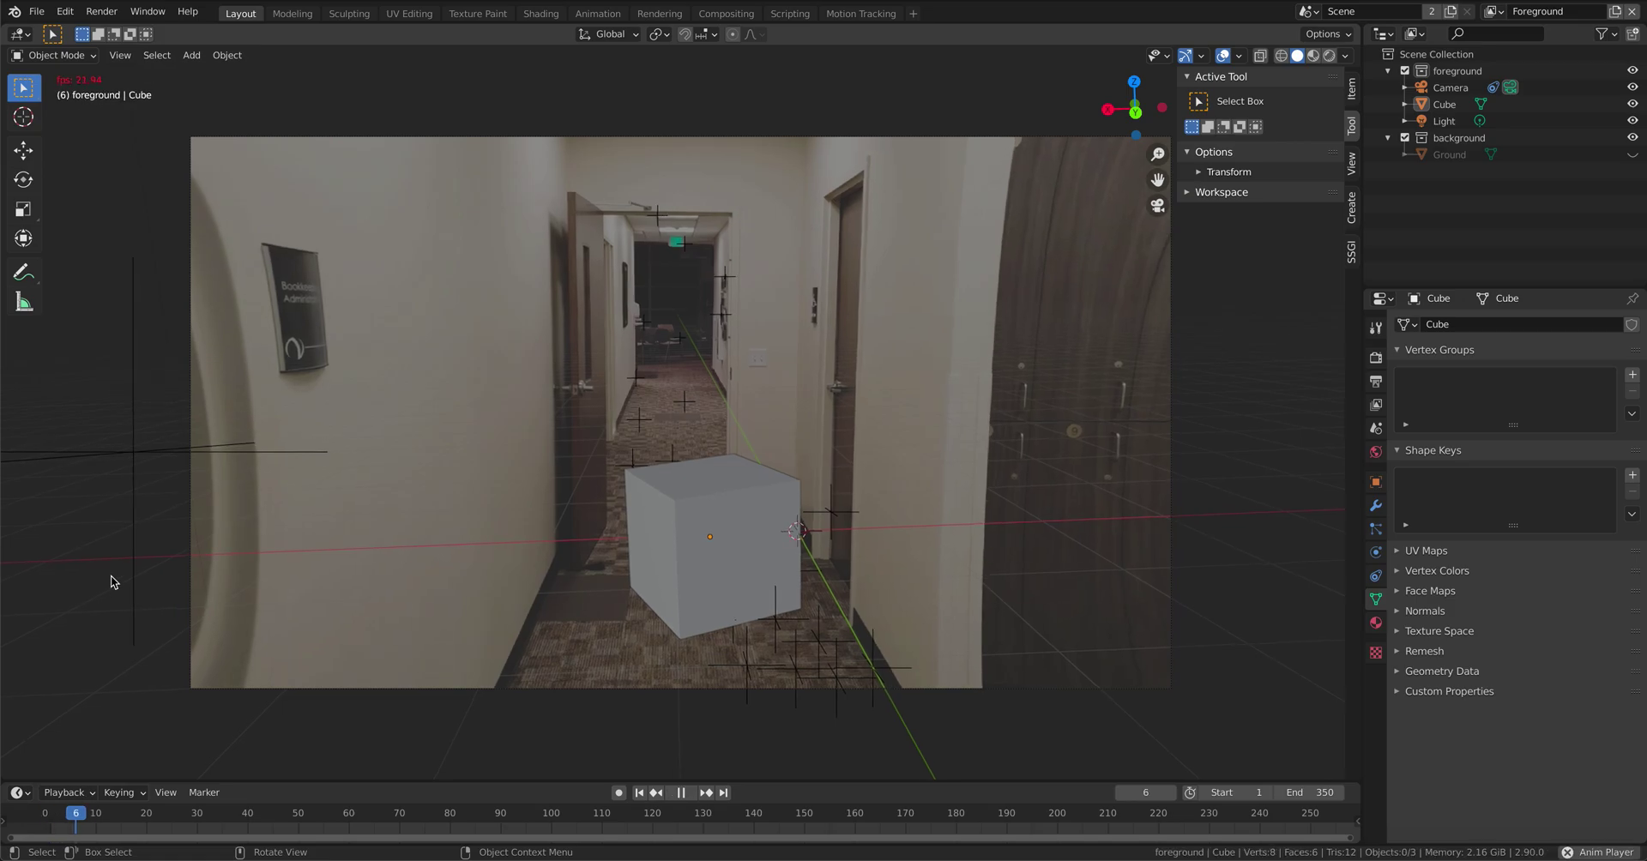